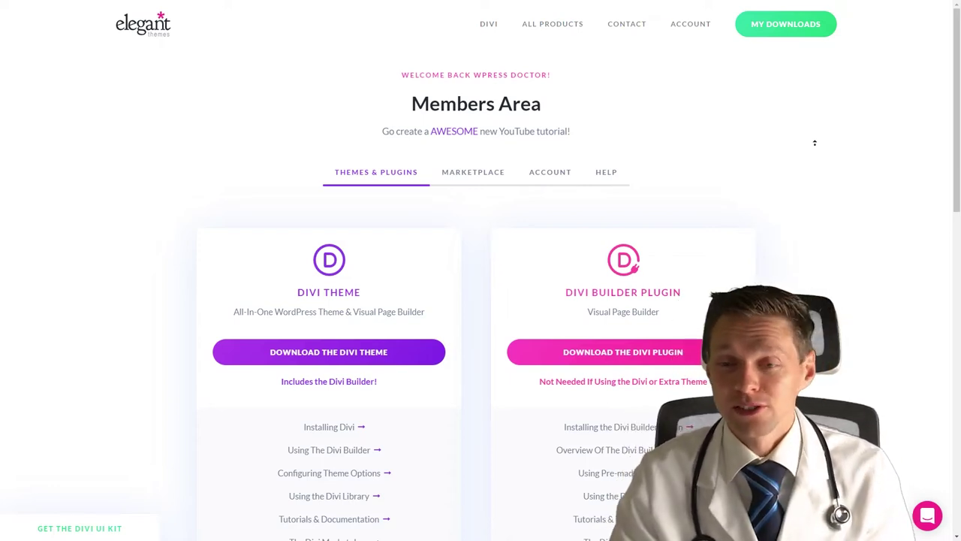
Step: Scroll down to the Monarch card in the members area and download Monarch
scroll(819, 164, "down", 2)
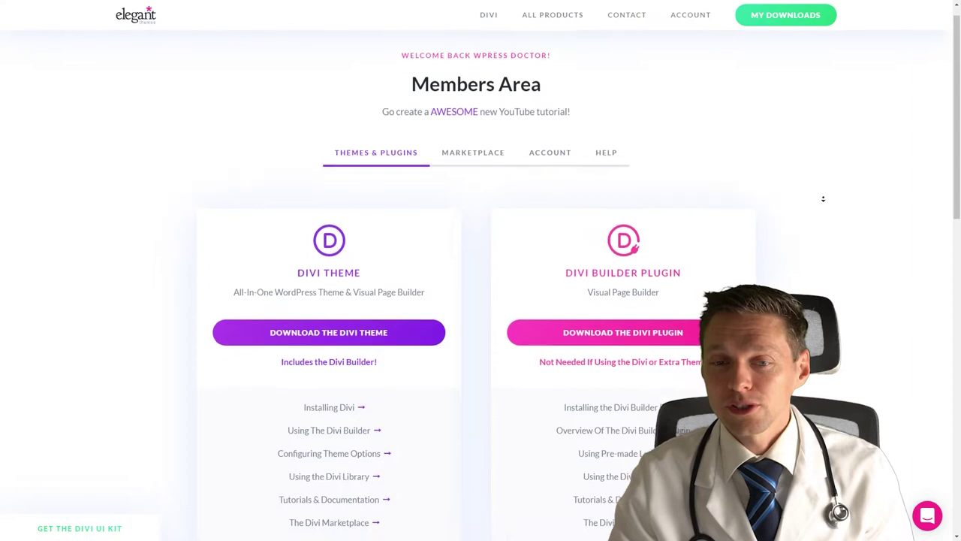
scroll(823, 199, "down", 2)
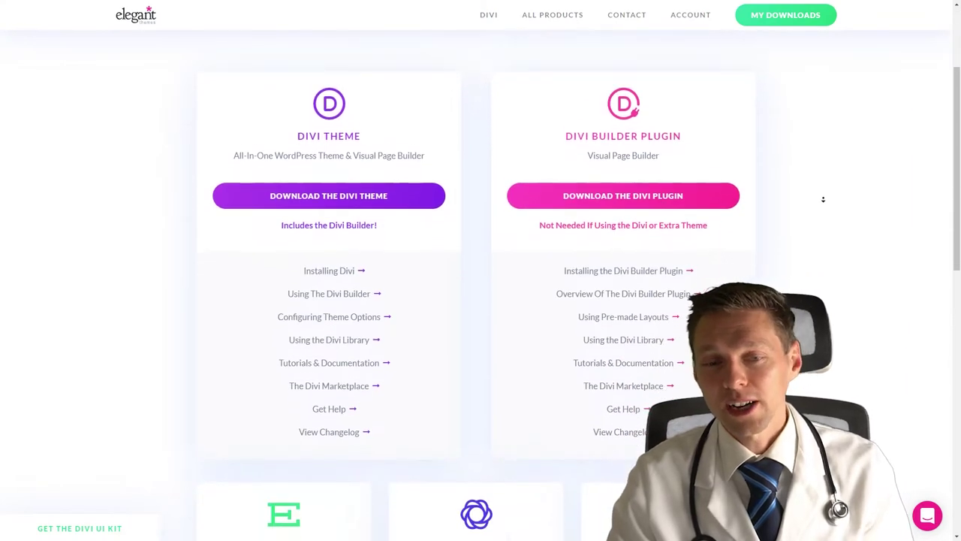
scroll(823, 199, "down", 2)
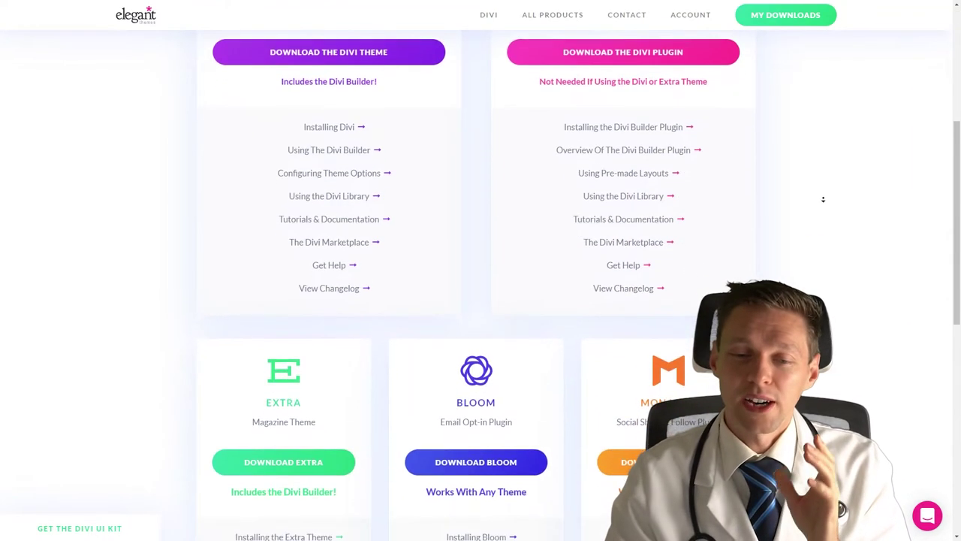
scroll(823, 199, "down", 1)
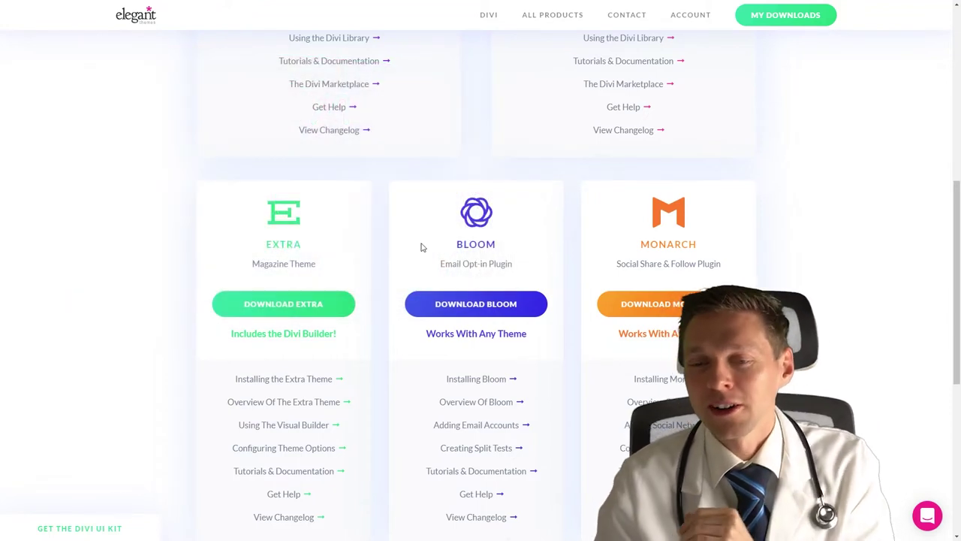
left_click(655, 306)
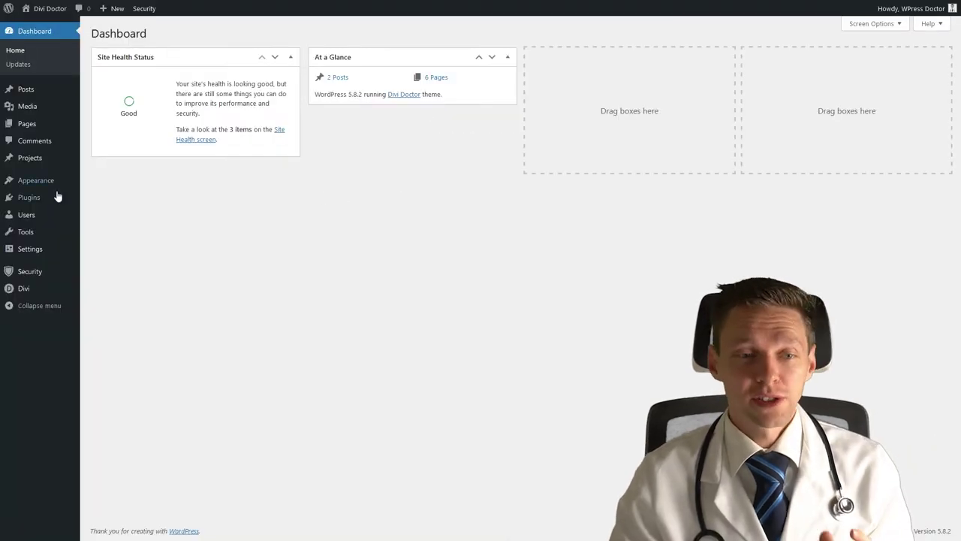
Step: Upload monarch.zip as a new plugin, install it, and activate Monarch 1.4.14
mouse_move(73, 204)
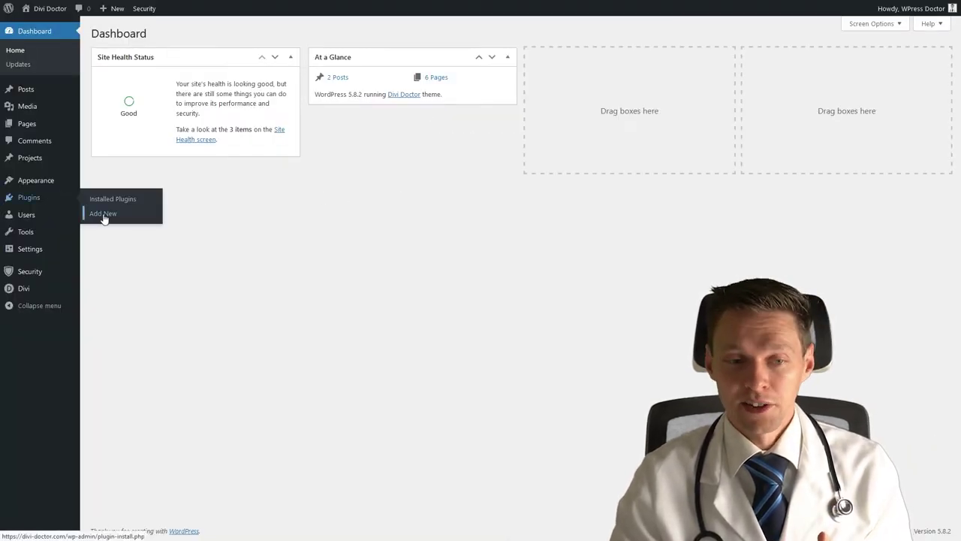
left_click(103, 214)
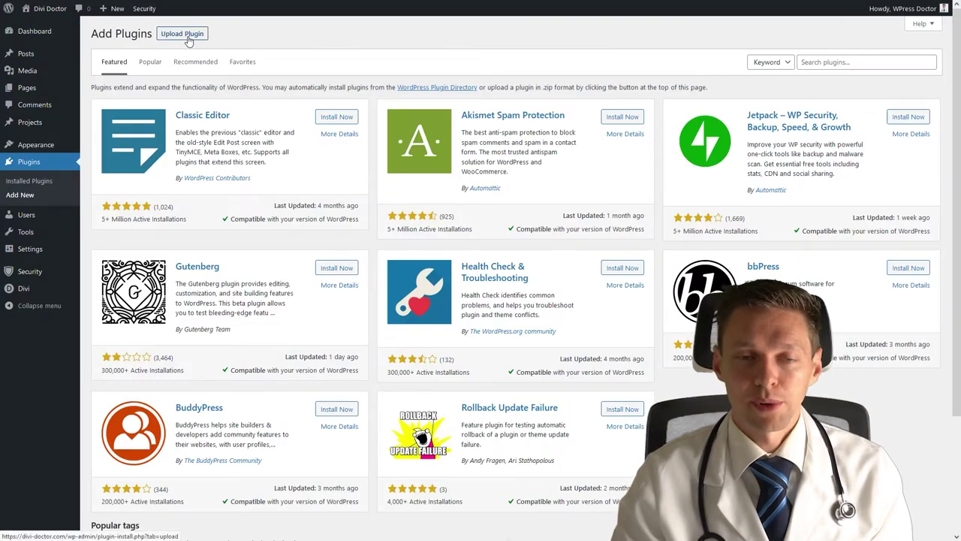
left_click(188, 39)
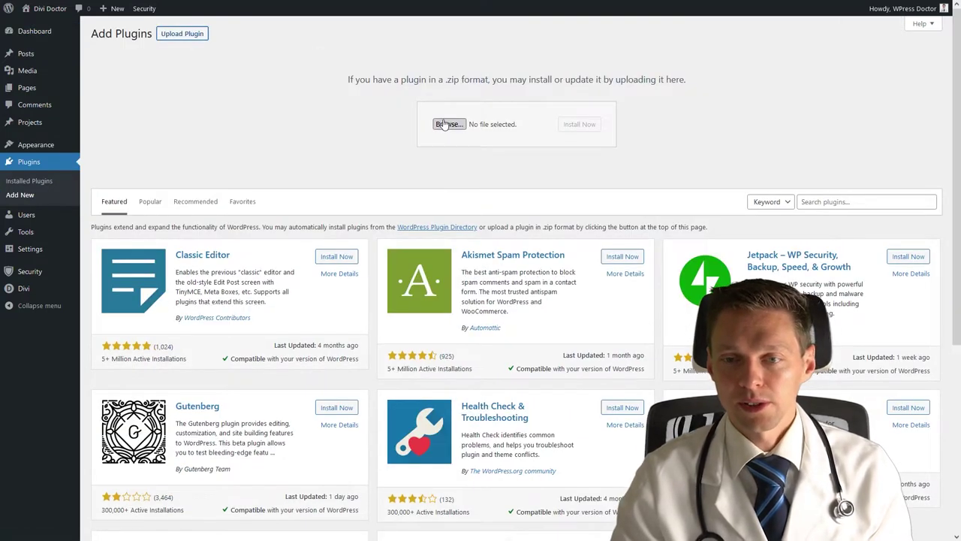
left_click(447, 125)
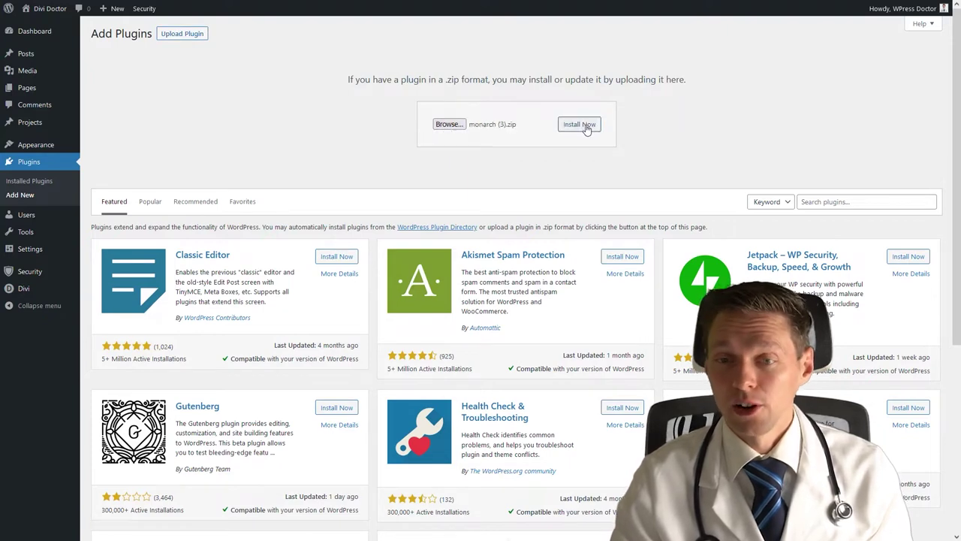
left_click(586, 126)
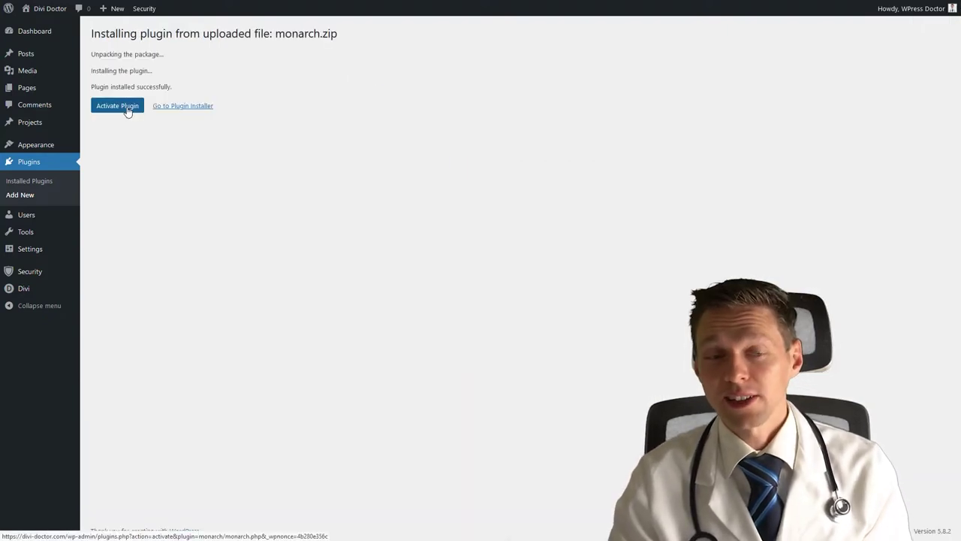
left_click(127, 111)
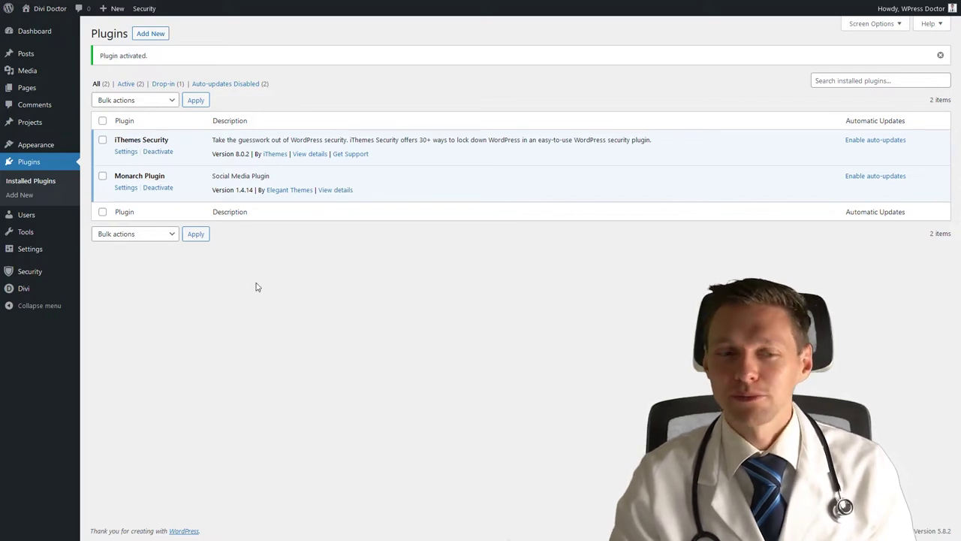
mouse_move(30, 239)
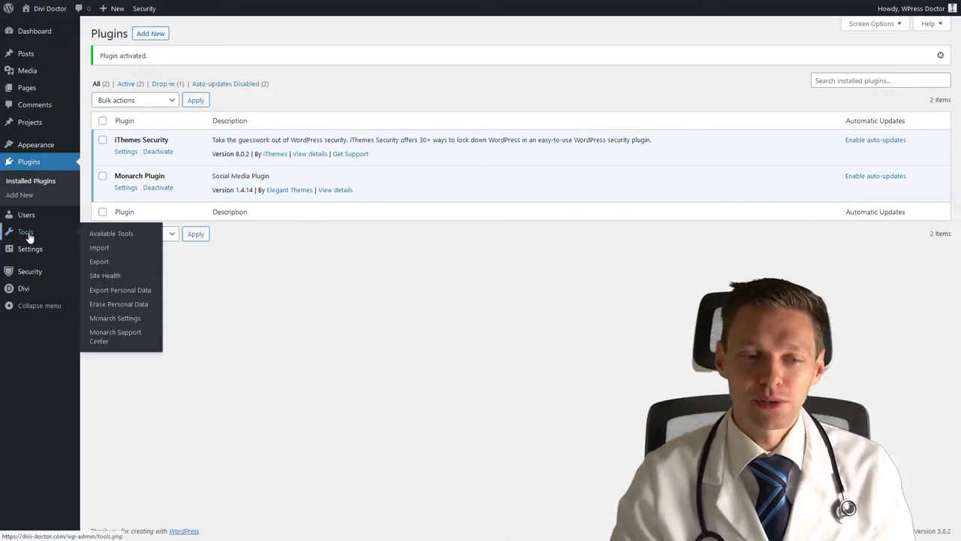
left_click(113, 322)
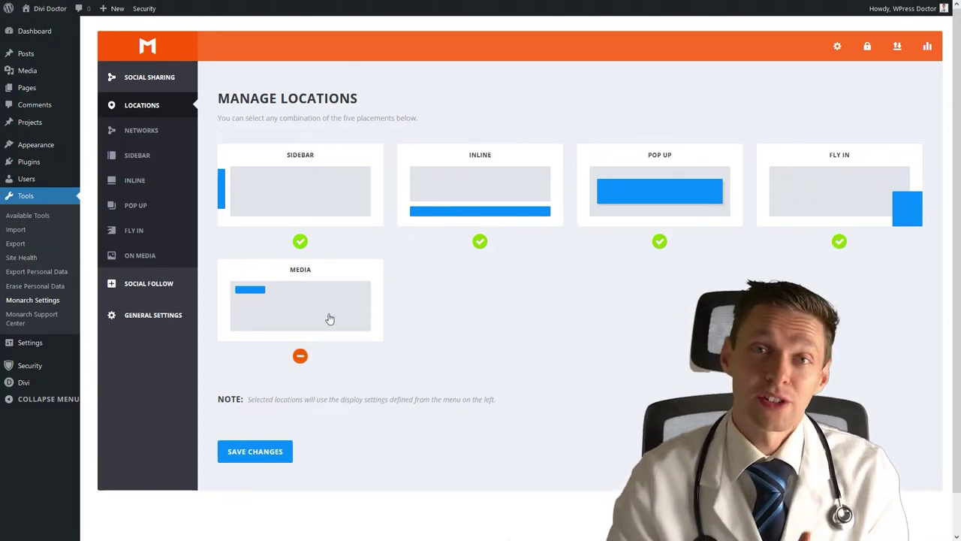
Step: On the Networks tab, add Gmail, Yahoo Mail and reddit through Add Networks
left_click(147, 132)
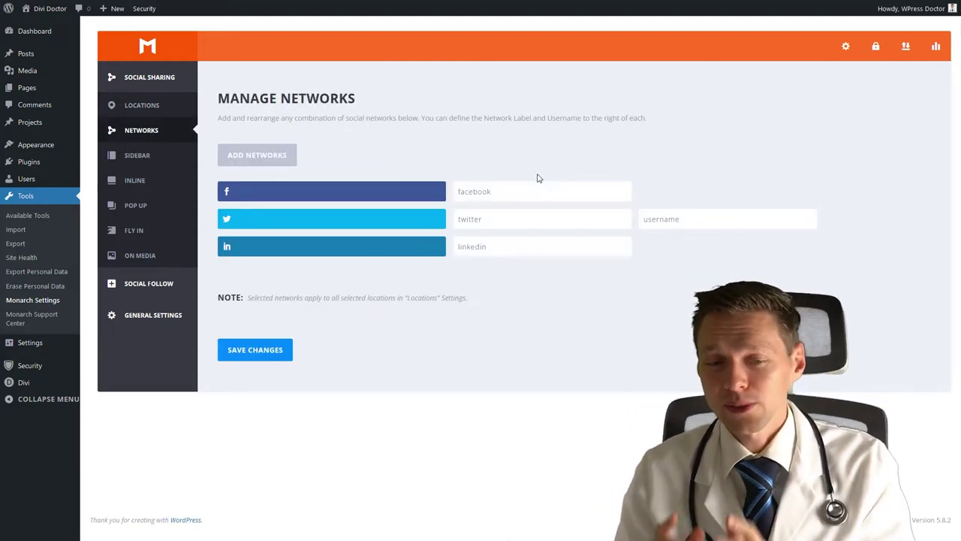
left_click(253, 159)
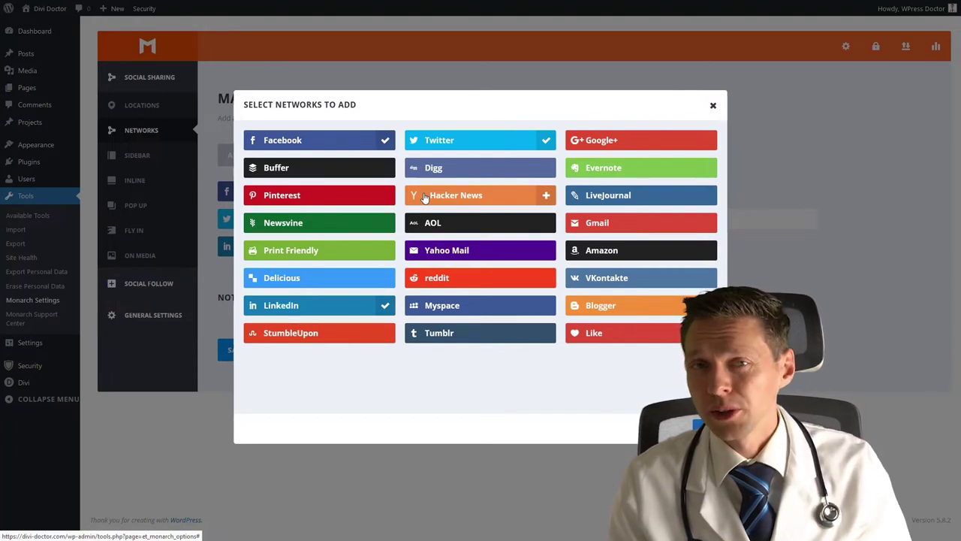
left_click(612, 226)
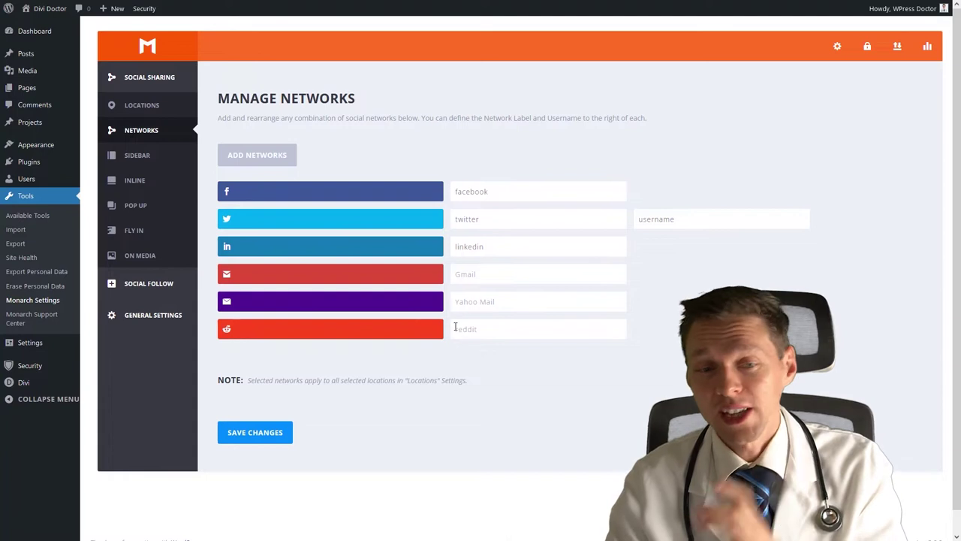
Step: Rearrange the network bars so Facebook leads and reddit, Yahoo Mail, Gmail come last
left_click_drag(328, 185, 323, 272)
mouse_move(277, 303)
left_mouse_down()
mouse_move(298, 275)
mouse_move(275, 250)
mouse_move(271, 323)
mouse_move(274, 311)
left_mouse_up()
left_click_drag(269, 252, 274, 304)
left_click_drag(245, 246, 263, 222)
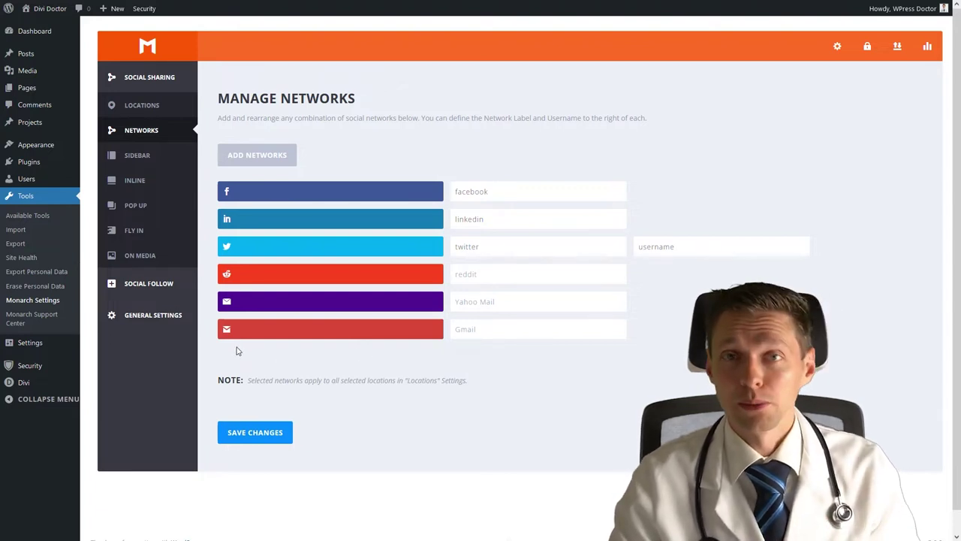
Step: Try the label 'Follow me on Facebook' on the Facebook network, then clear it
left_click(514, 195)
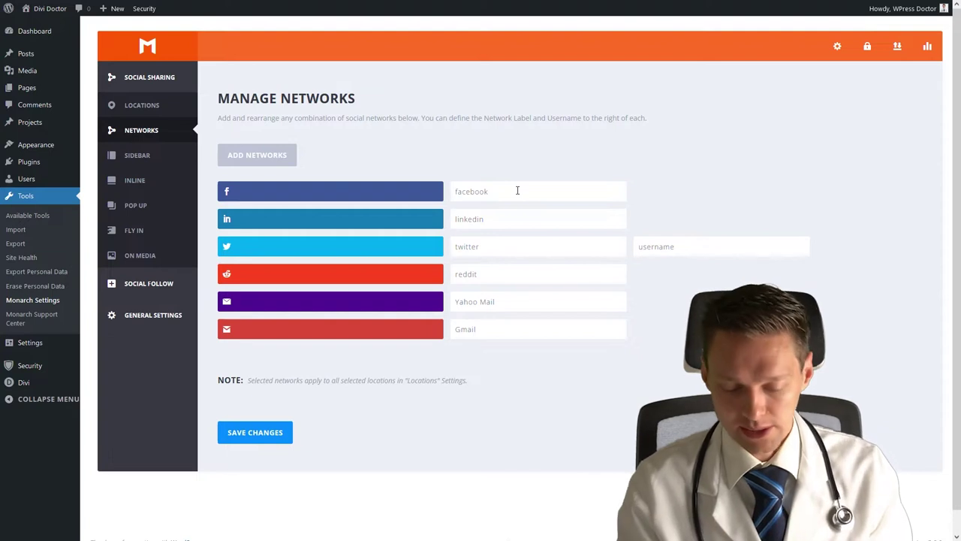
type("Follow me on Facebook")
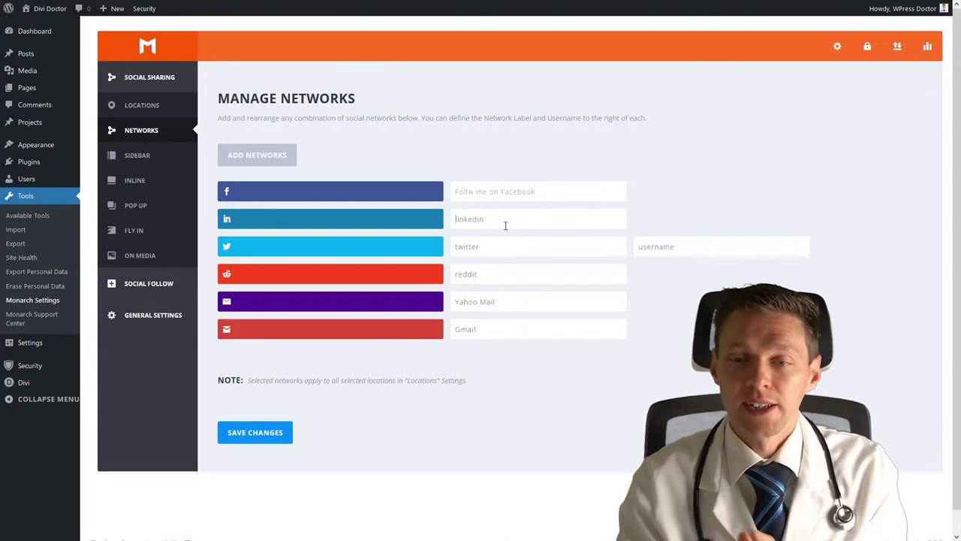
left_click_drag(558, 195, 424, 192)
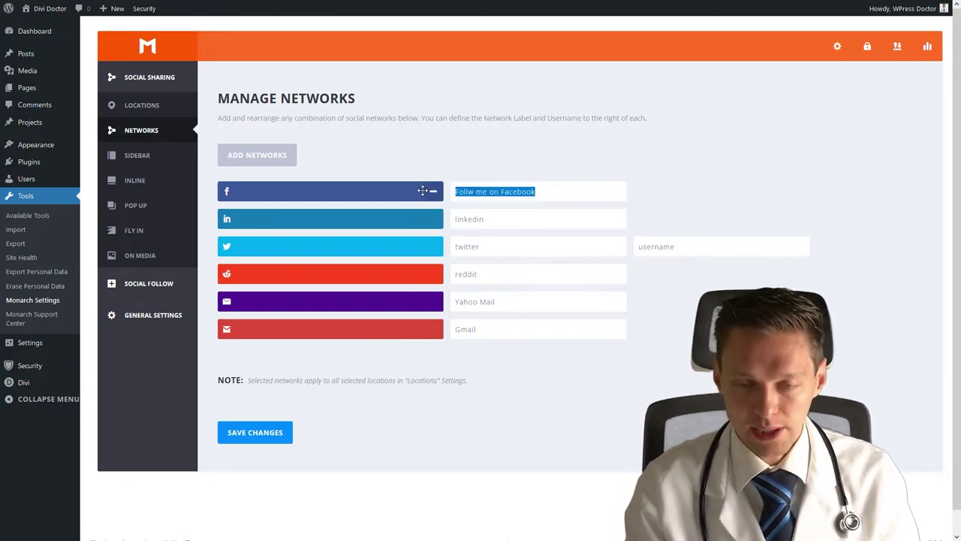
key("BackSpace")
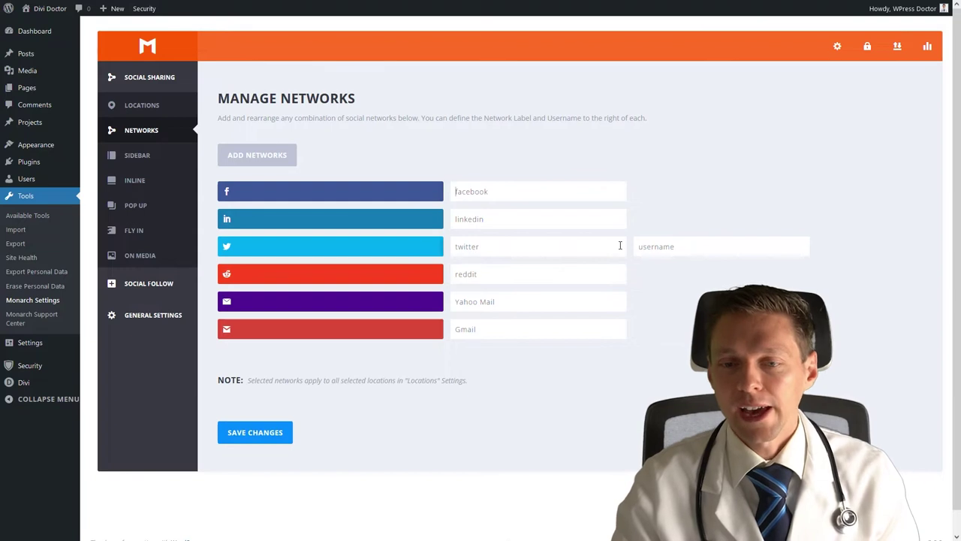
Step: Enter the Twitter username for the Twitter network and save the network settings
type("wpressdc")
key("BackSpace")
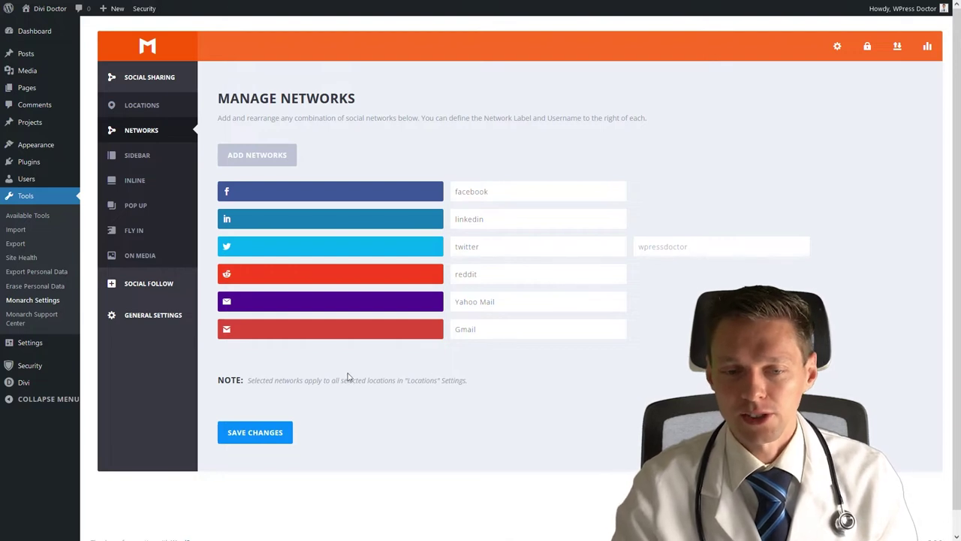
left_click(262, 434)
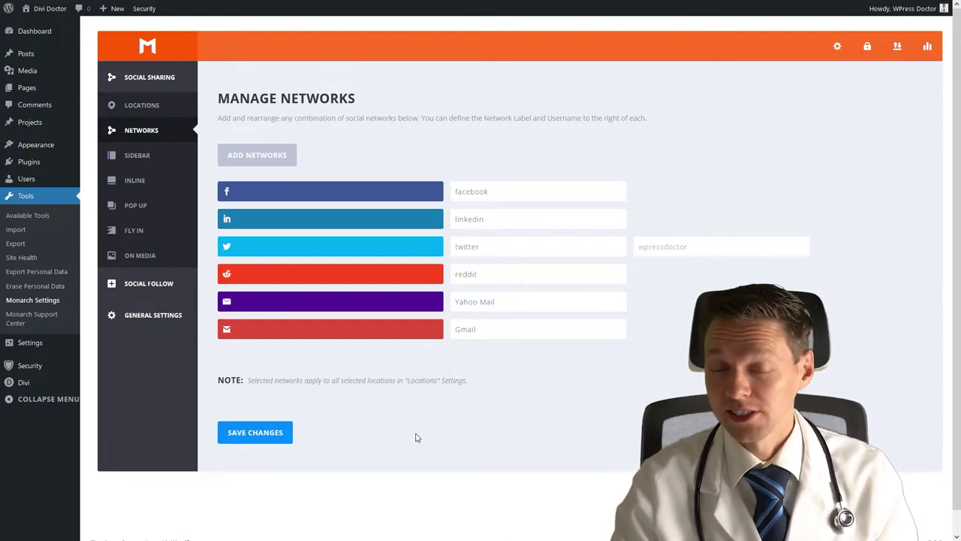
Step: In the Sidebar settings, try the circle icon shapes and return the icons to squares
left_click(137, 161)
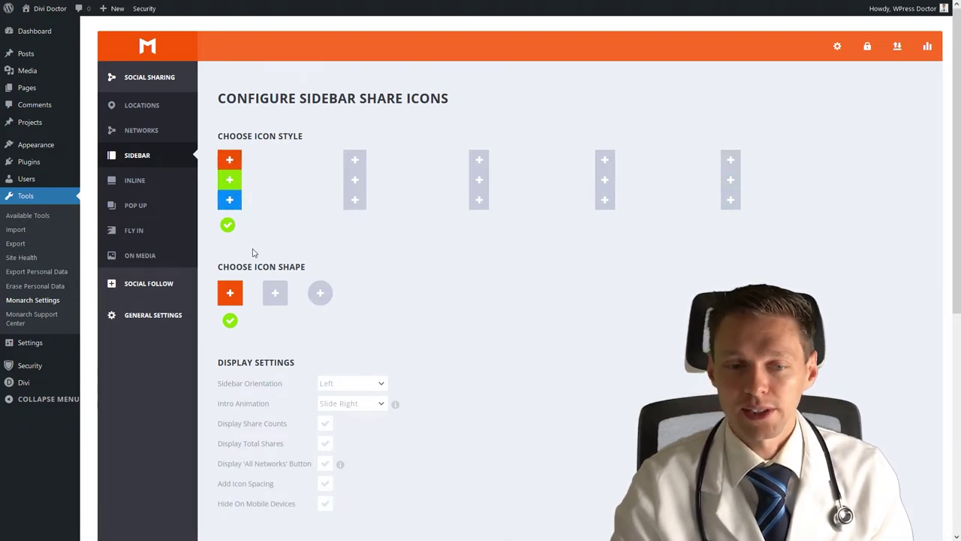
left_click(275, 293)
left_click(320, 294)
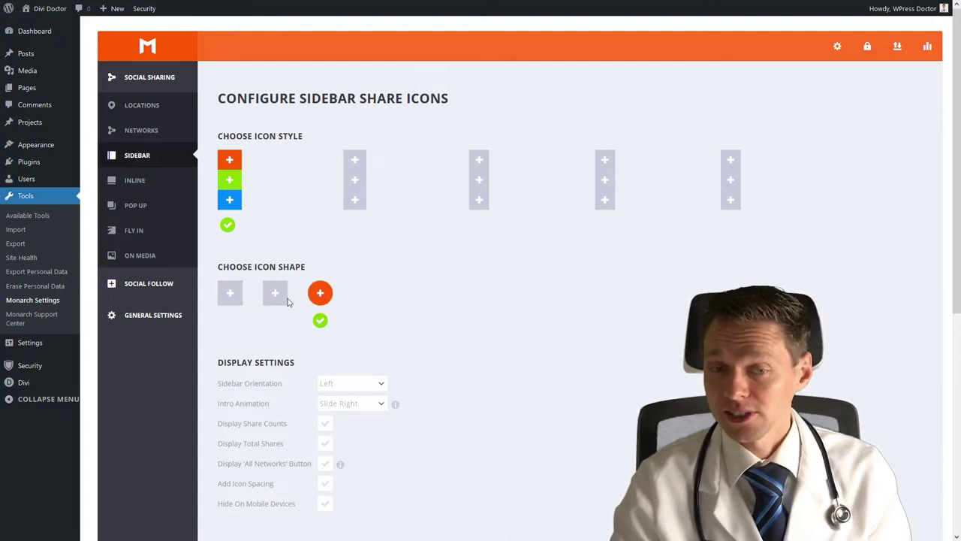
left_click(233, 300)
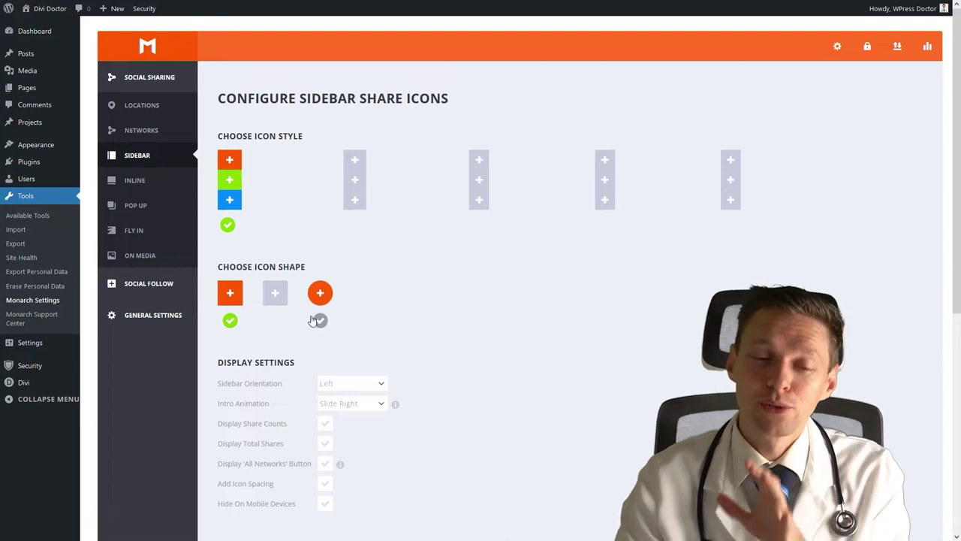
middle_click(453, 260)
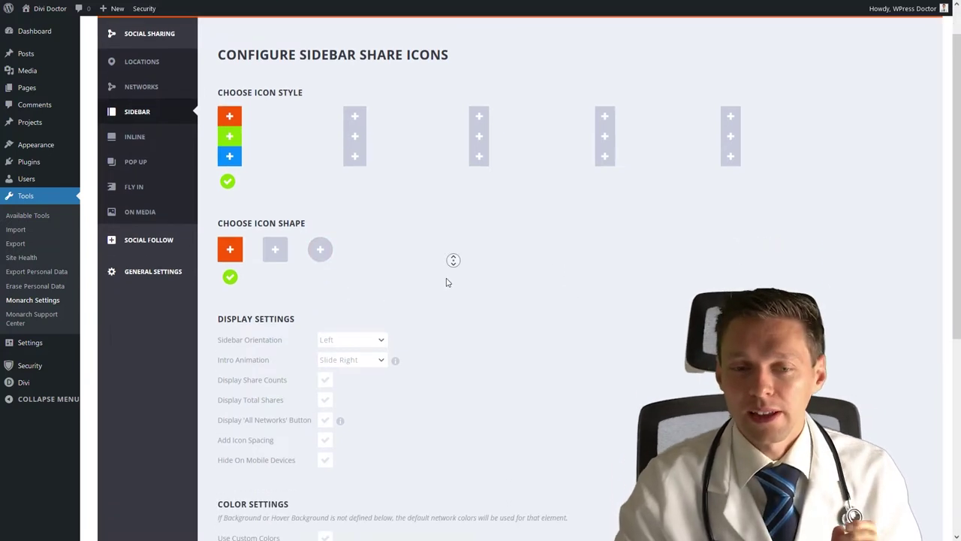
middle_click(441, 279)
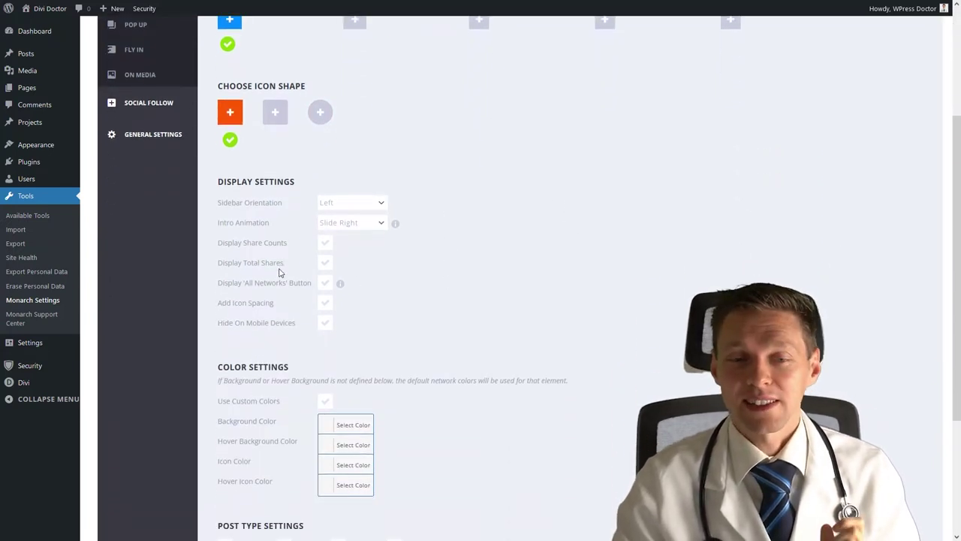
Step: Switch sidebar orientation to Right and back to Left, keeping the Slide Right intro animation
left_click(335, 208)
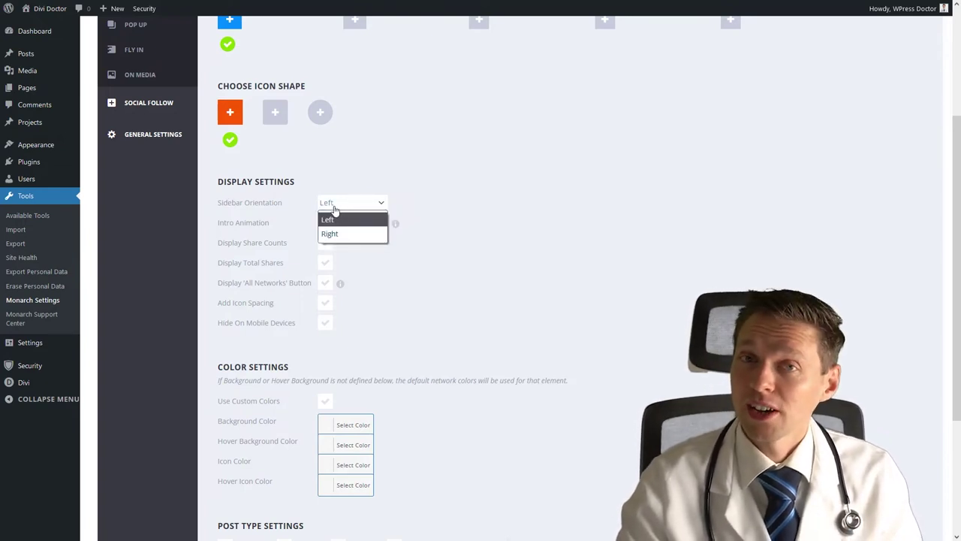
left_click(340, 235)
left_click(340, 203)
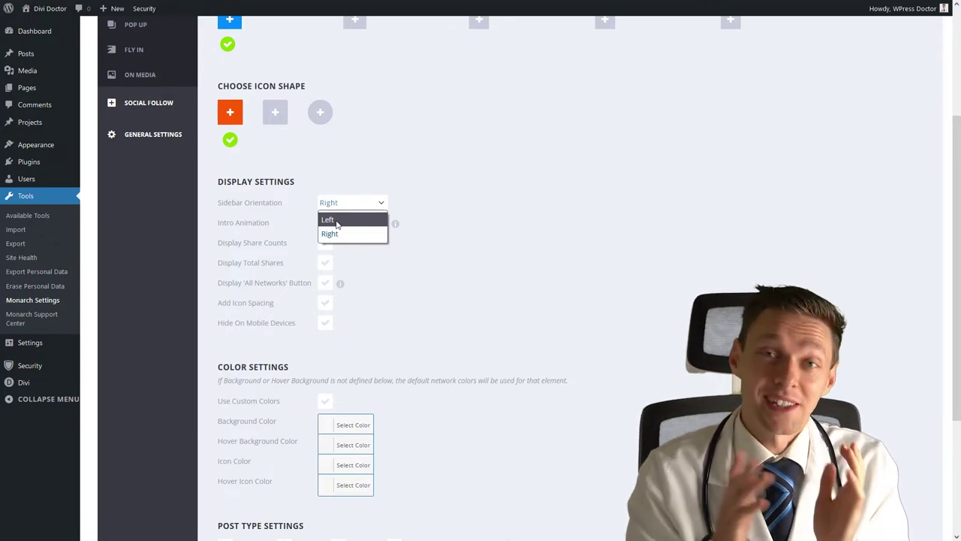
left_click(337, 222)
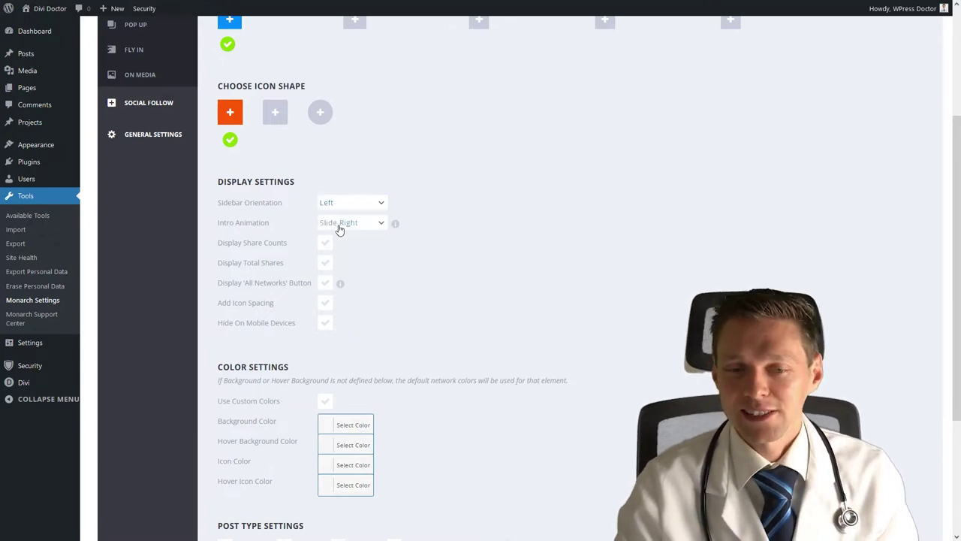
left_click(344, 223)
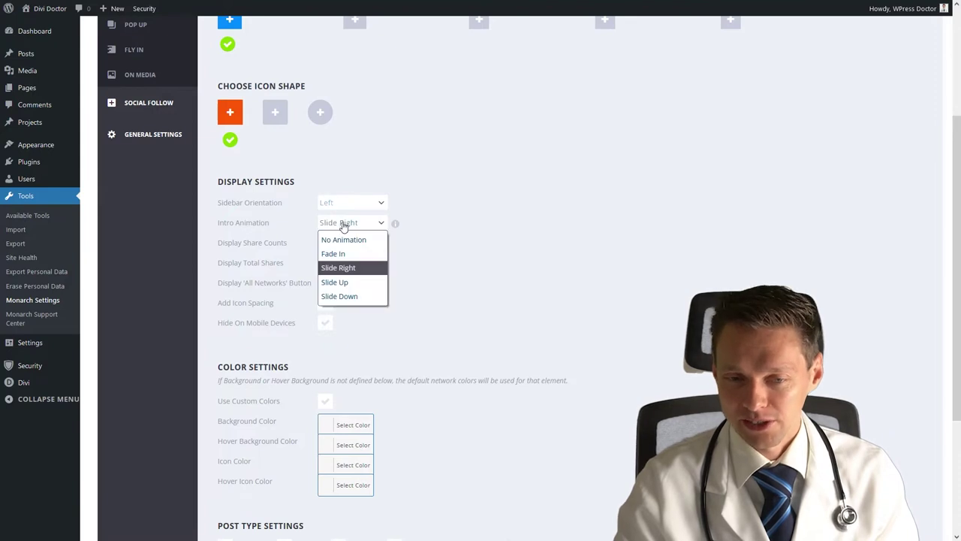
left_click(351, 269)
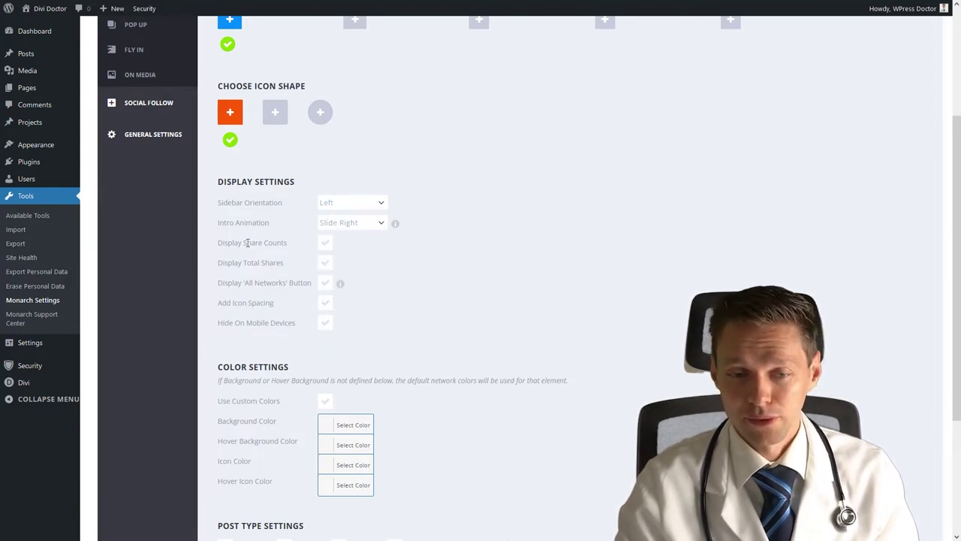
Step: Try share counts with a minimum of 50 and total shares, leaving both off
left_click(324, 245)
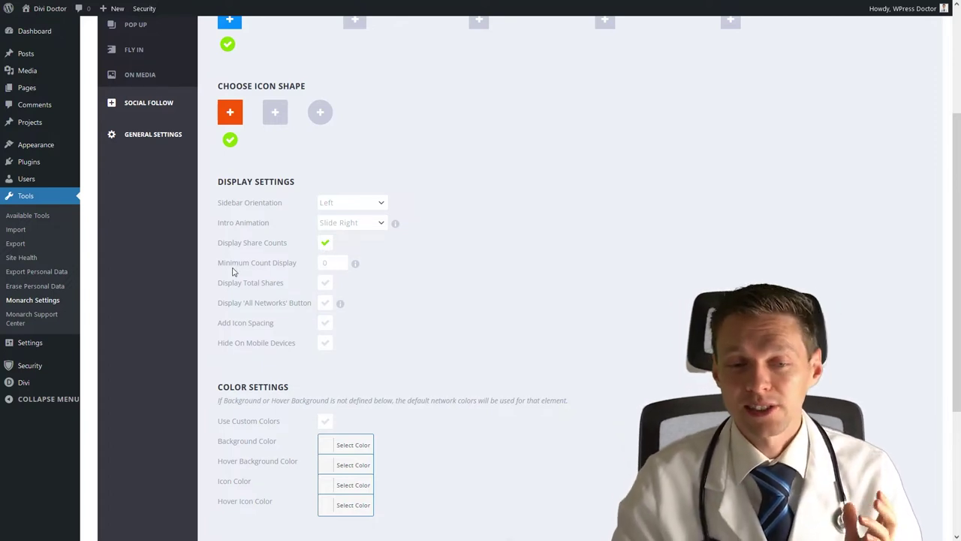
left_click(322, 262)
type("5")
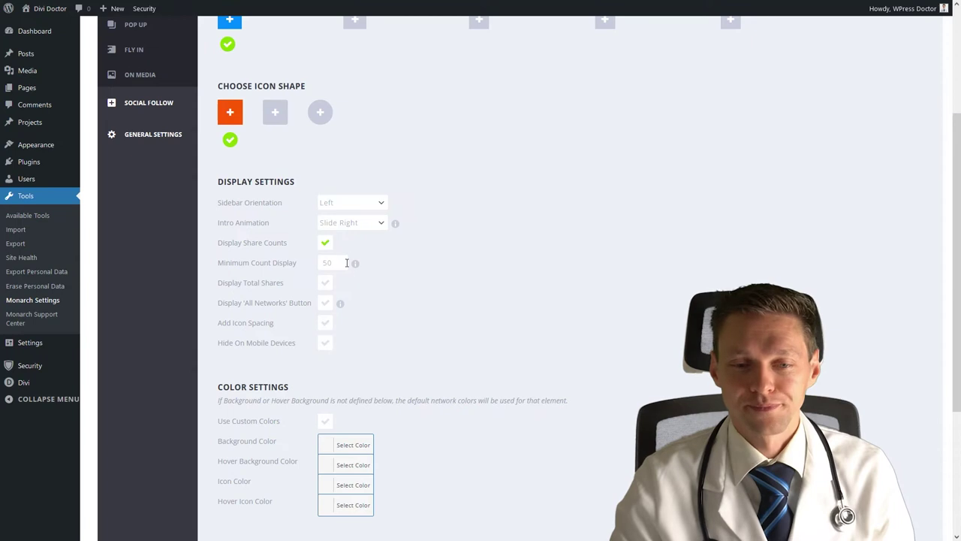
left_click(329, 243)
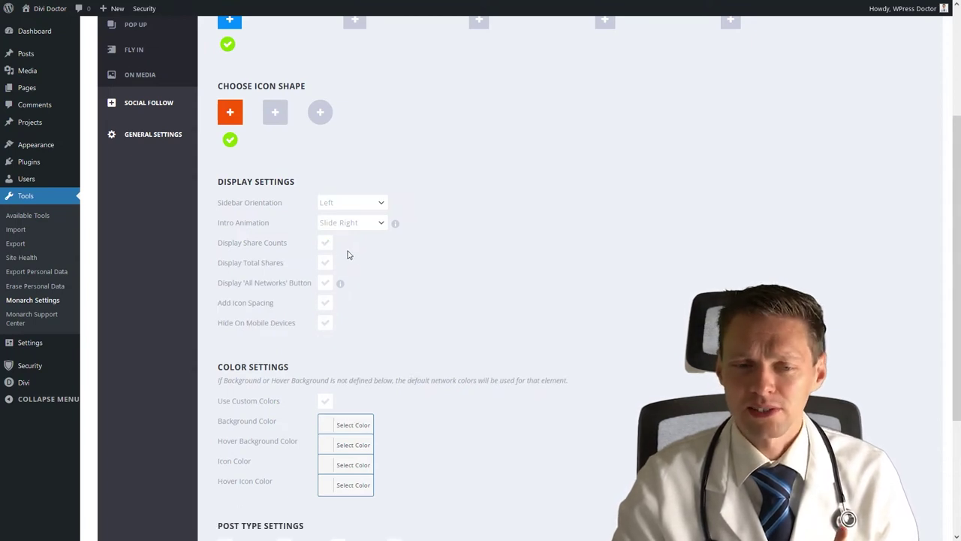
left_click(326, 263)
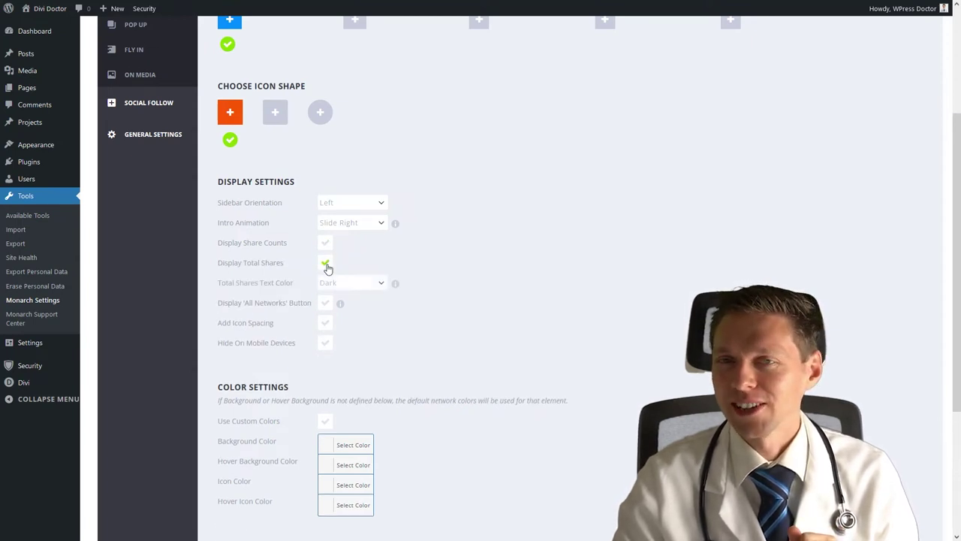
left_click(325, 264)
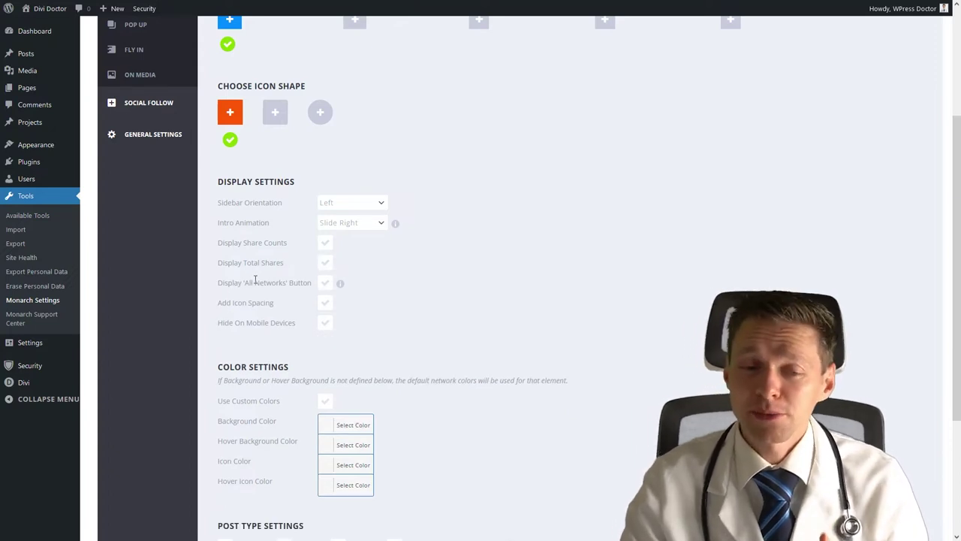
Step: Scroll to the end of the settings and bring up link options for Visit Site
left_click(325, 284)
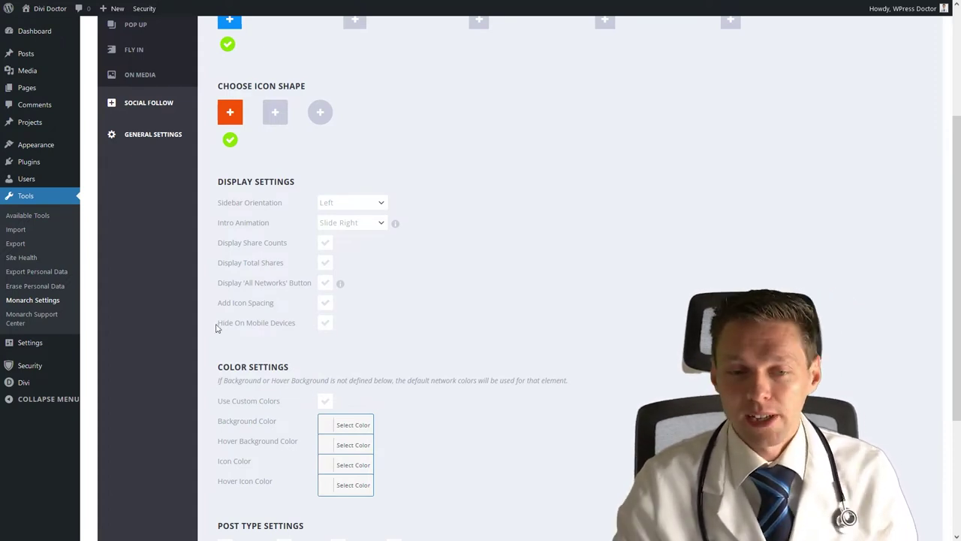
left_click_drag(214, 326, 275, 324)
left_click(325, 323)
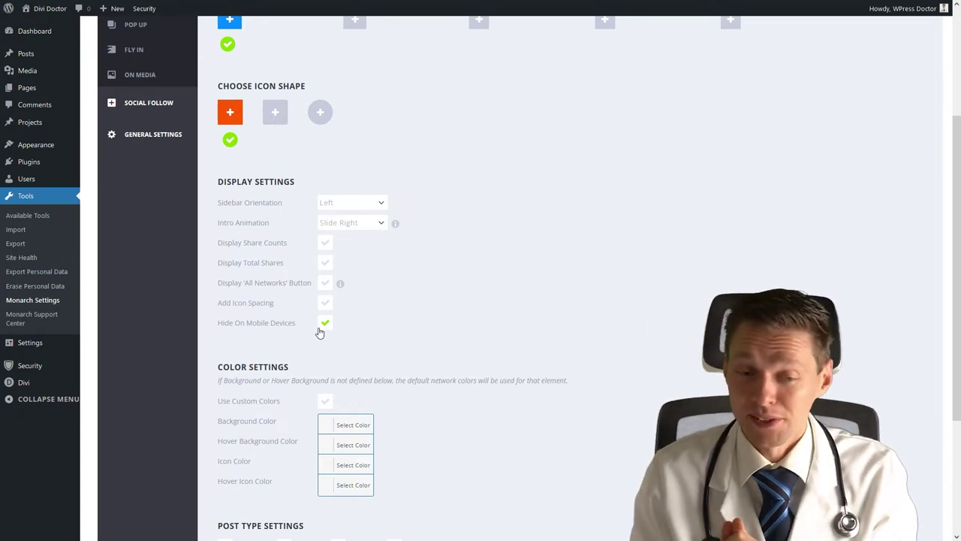
middle_click(504, 320)
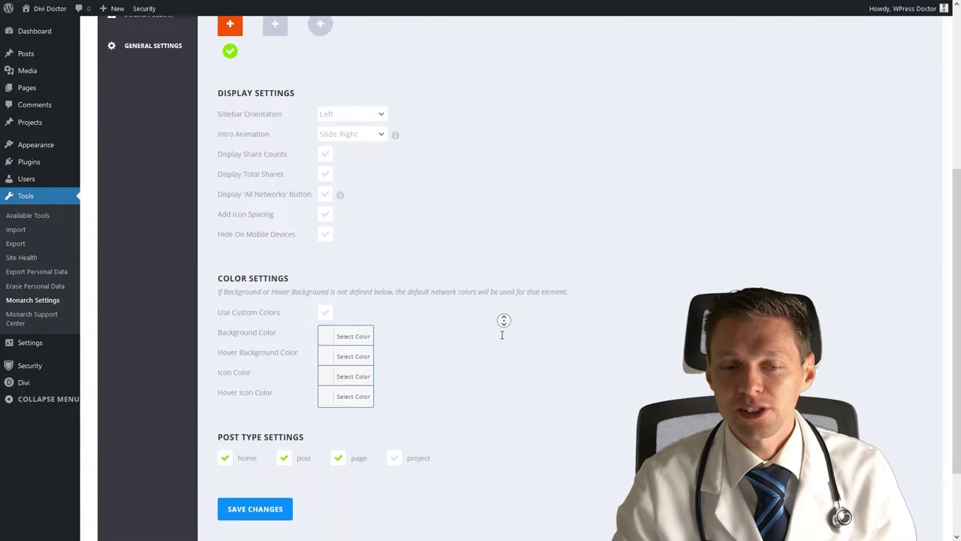
middle_click(503, 335)
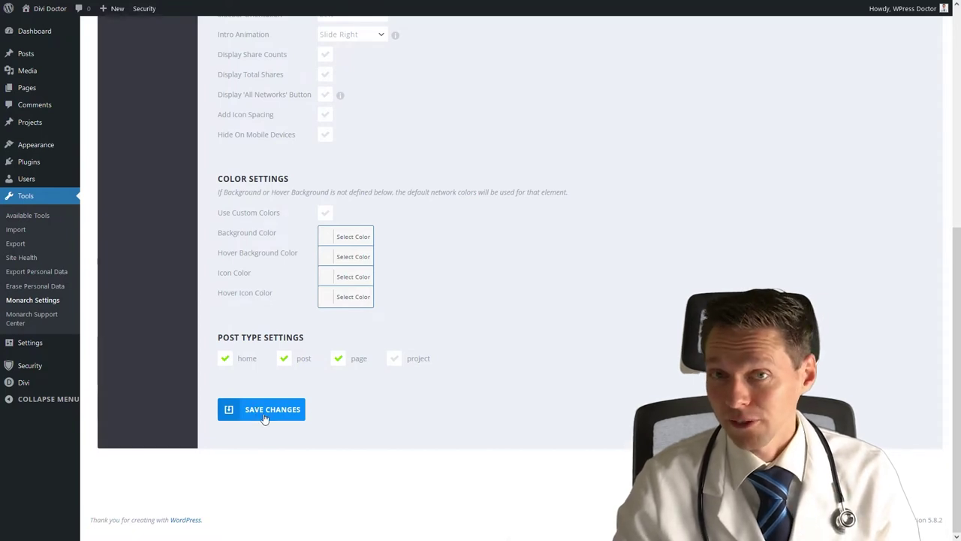
mouse_move(47, 9)
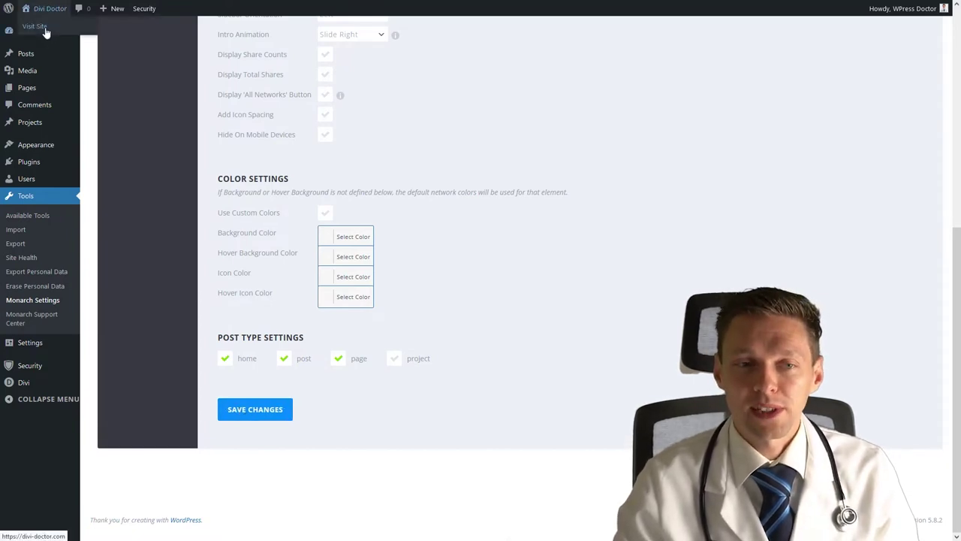
right_click(47, 29)
Step: Open the bike-shop site privately, scroll the homepage, and collapse then re-expand the share sidebar
left_click(71, 69)
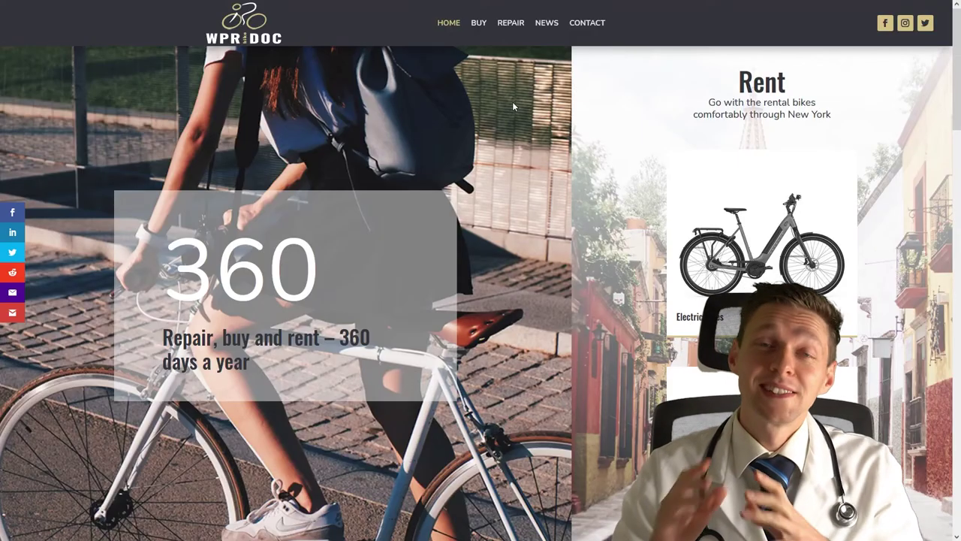
middle_click(507, 121)
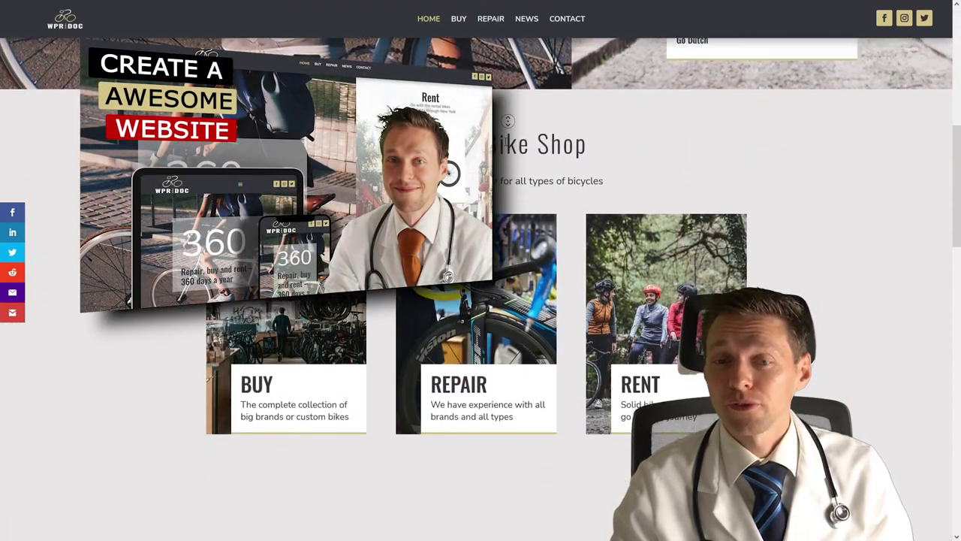
left_click(507, 145)
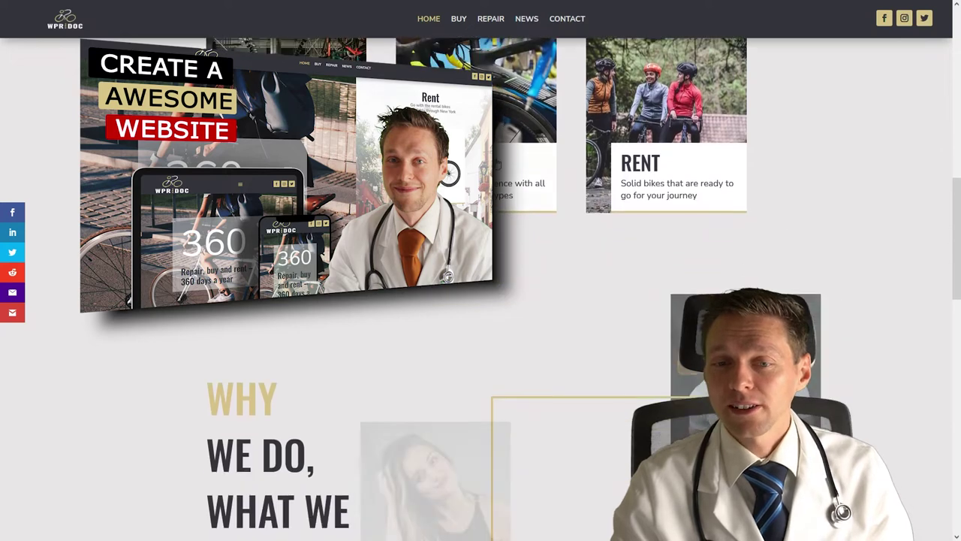
middle_click(798, 203)
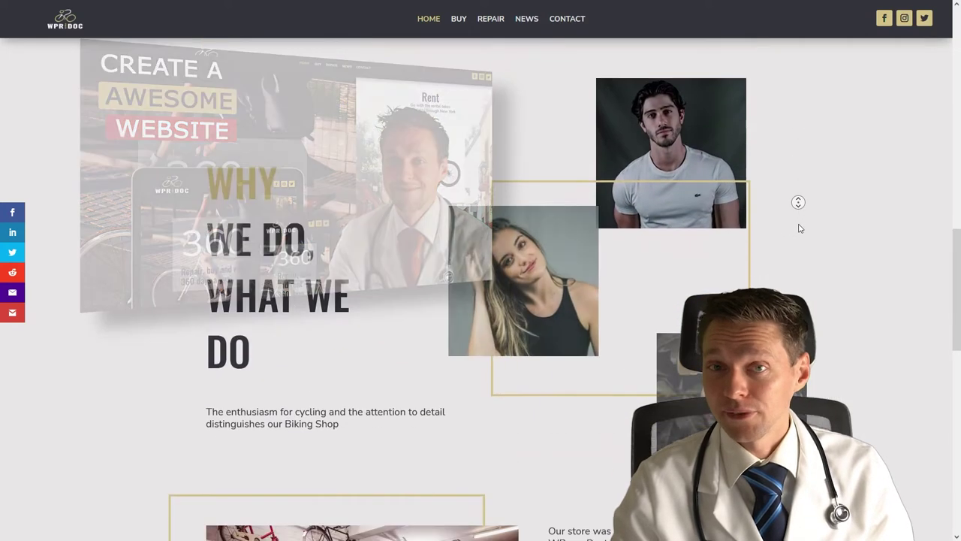
left_click(256, 196)
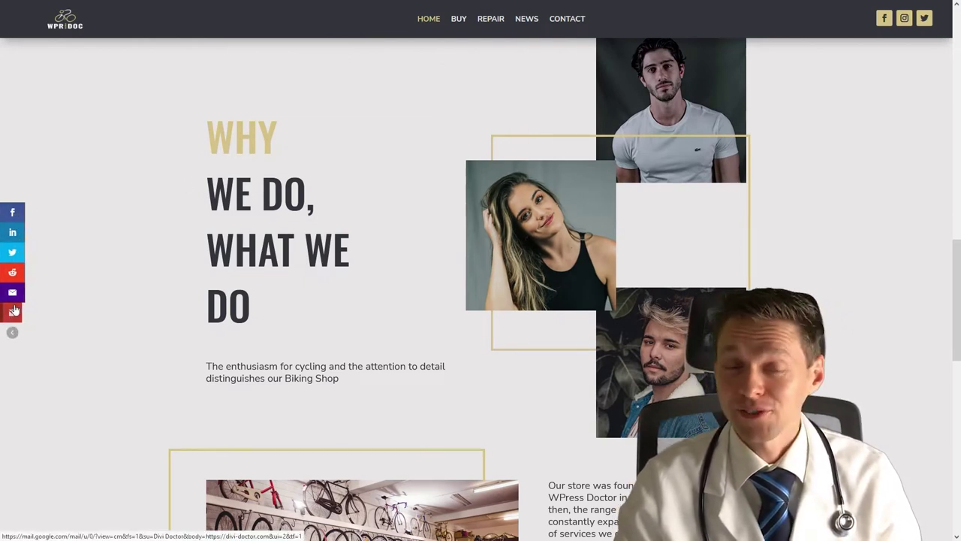
left_click(12, 333)
left_click(9, 335)
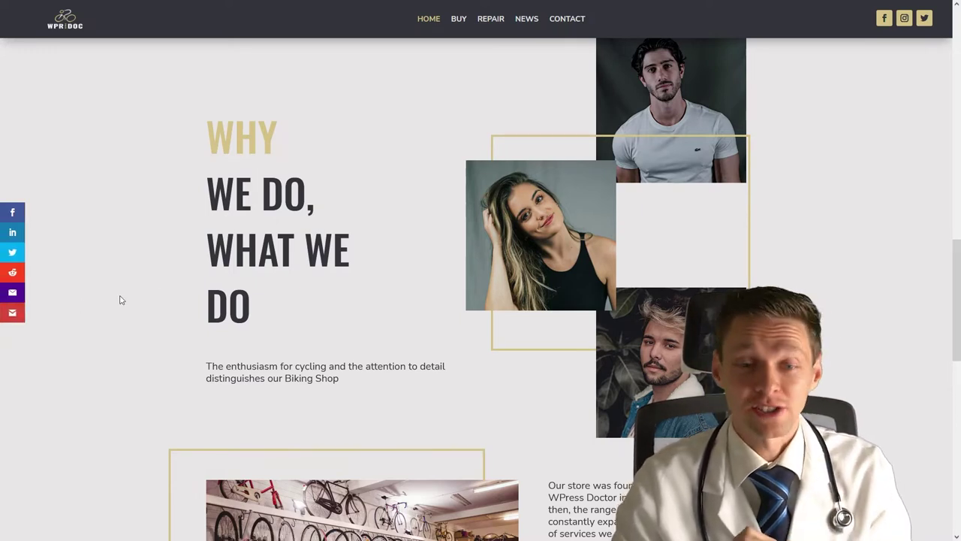
scroll(325, 238, "up", 10)
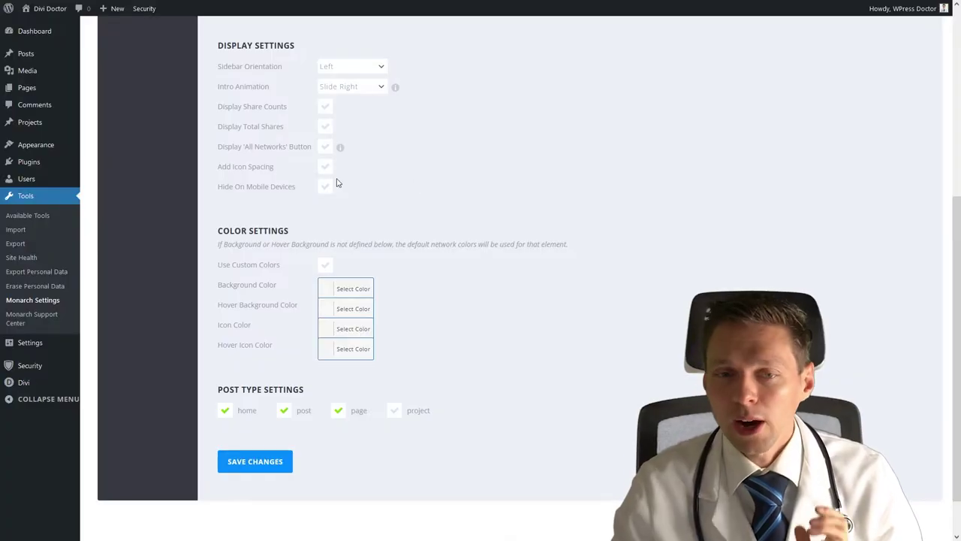
Step: Enable the Display 'All Networks' Button option for the sidebar and save
left_click(326, 127)
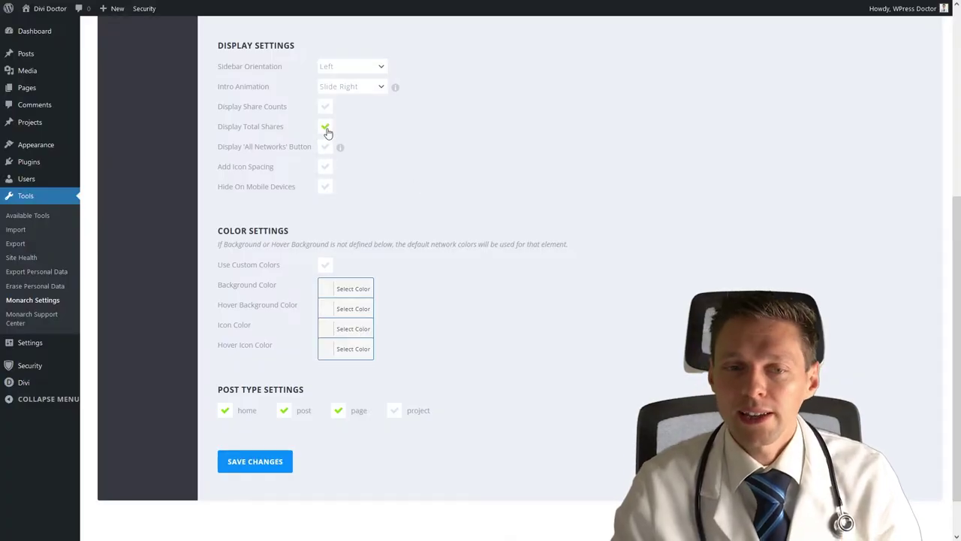
left_click(326, 146)
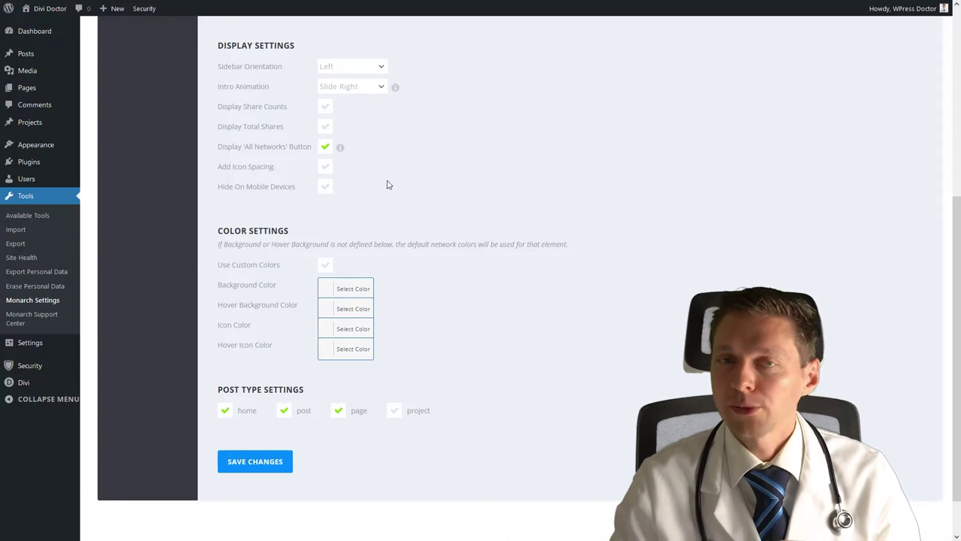
left_click(248, 466)
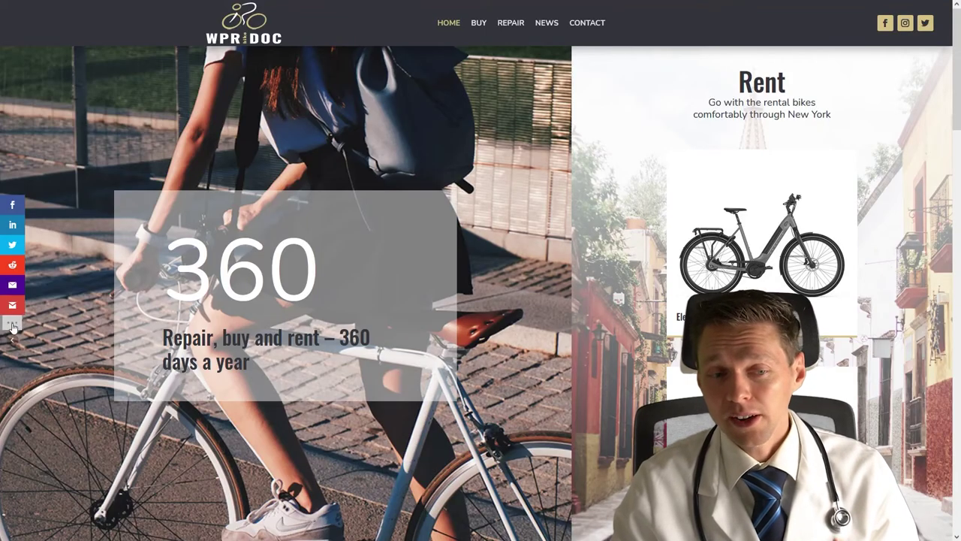
Step: On the site, open and close the all-networks list, then expand the mobile Share This bar
left_click(11, 326)
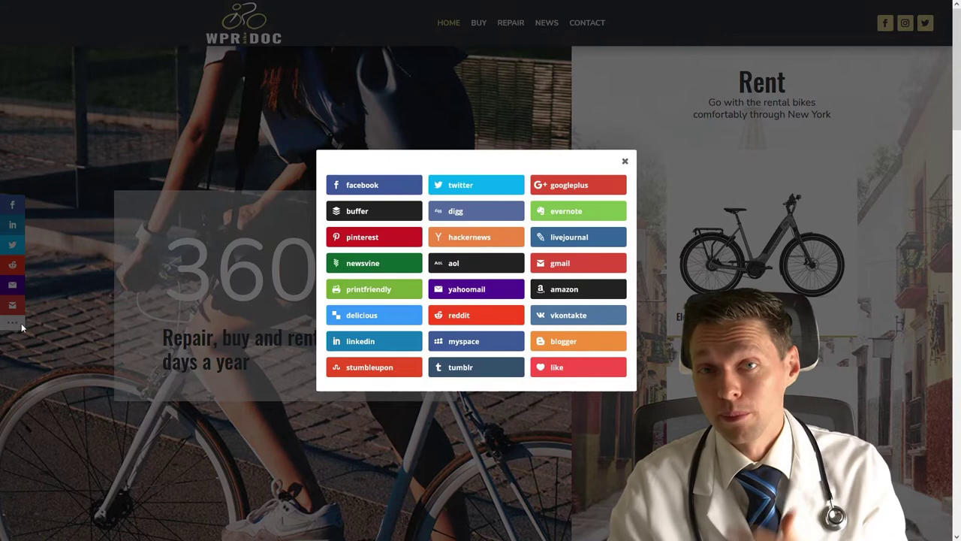
left_click(623, 163)
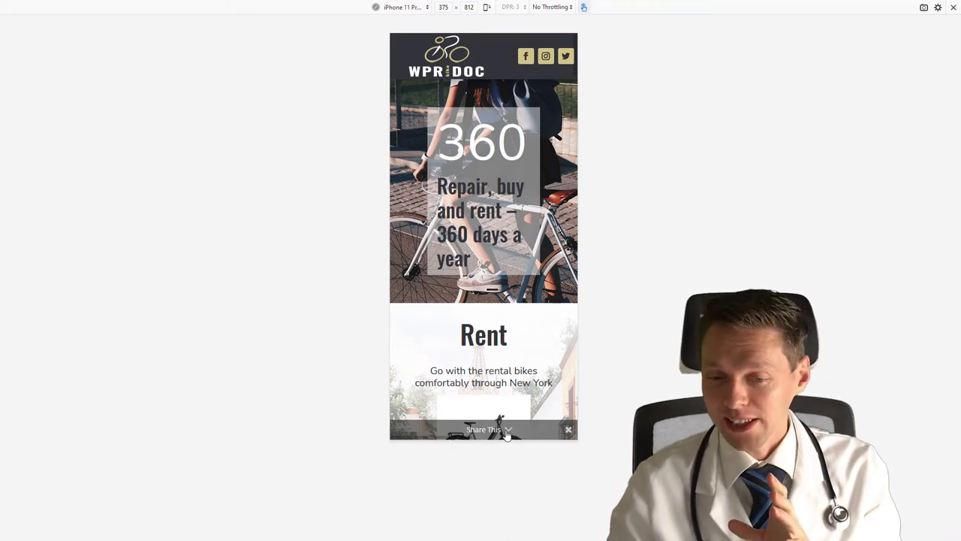
left_click(484, 435)
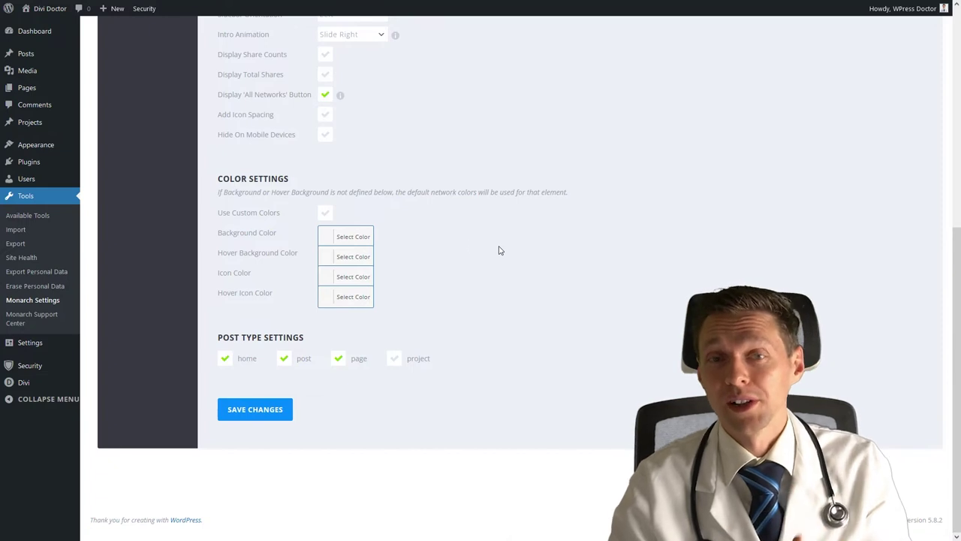
Step: Turn on custom colours with a #d4c185 tan icon background and save
left_click(325, 215)
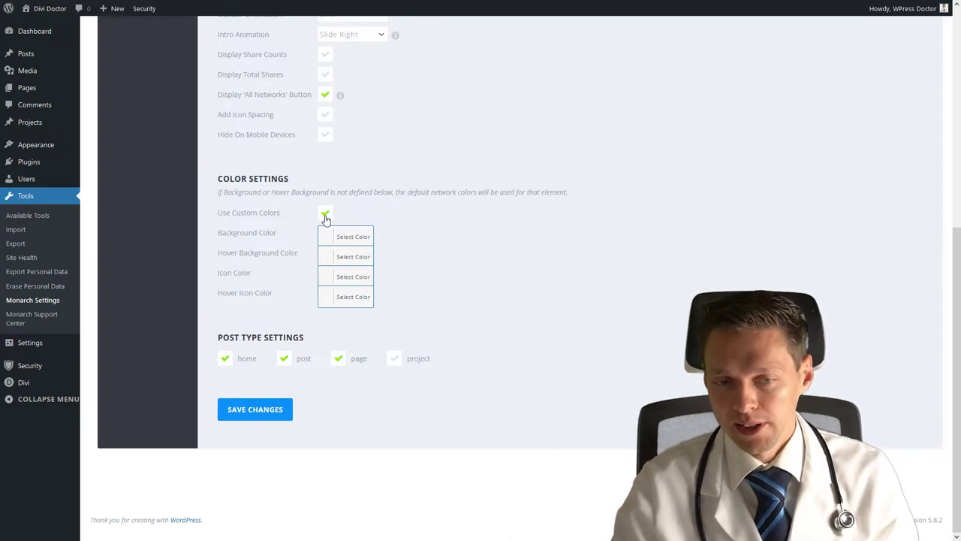
left_click(338, 238)
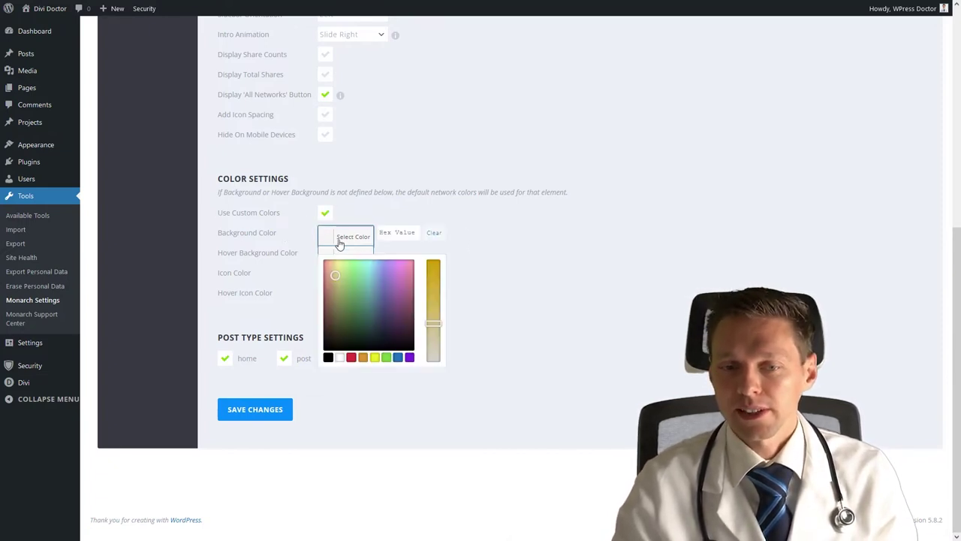
left_click(400, 235)
left_click(391, 248)
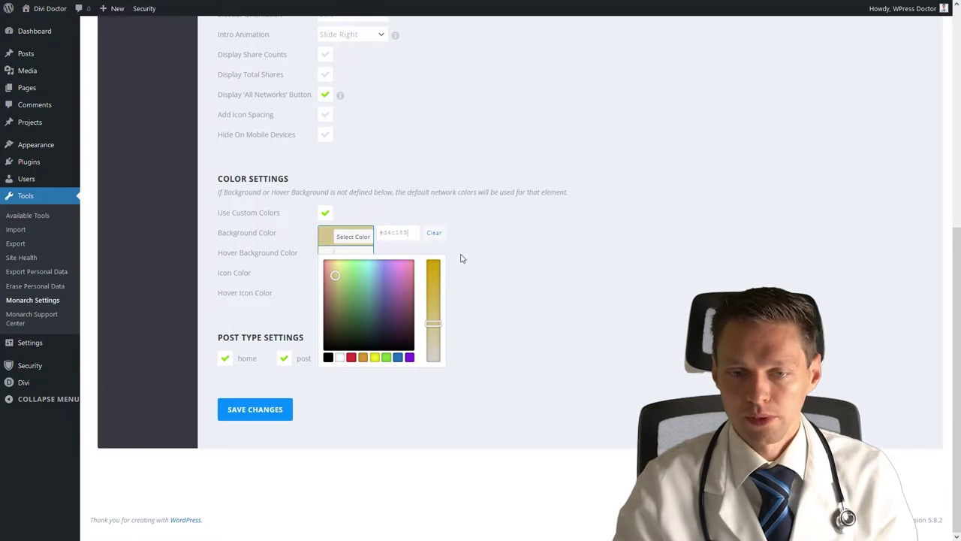
left_click(507, 274)
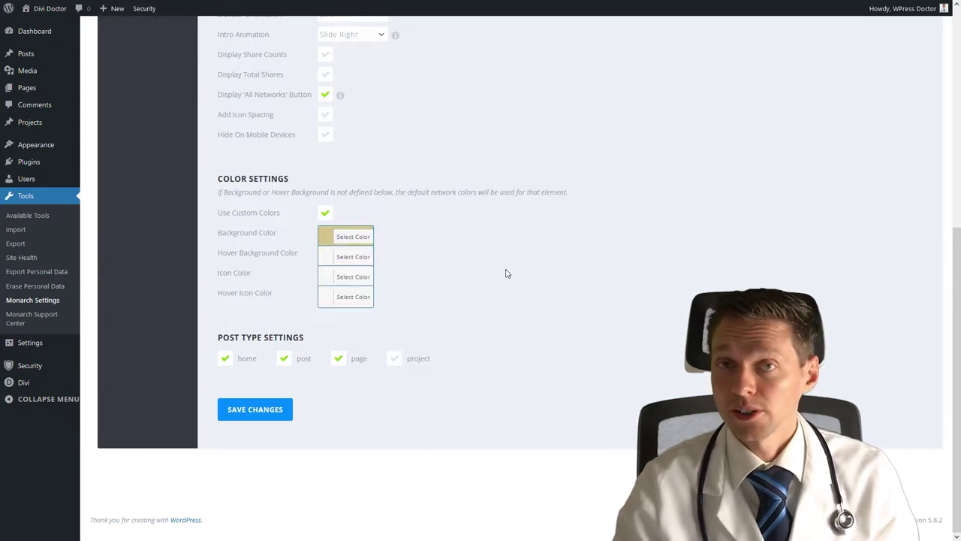
left_click(264, 410)
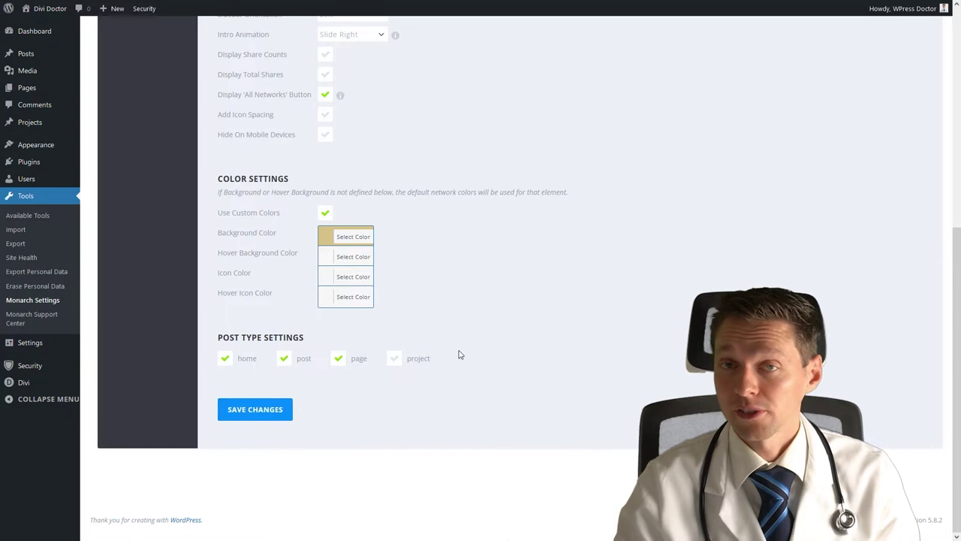
Step: Set a deeper gold hover background for the share icons and save the colours
left_click(344, 259)
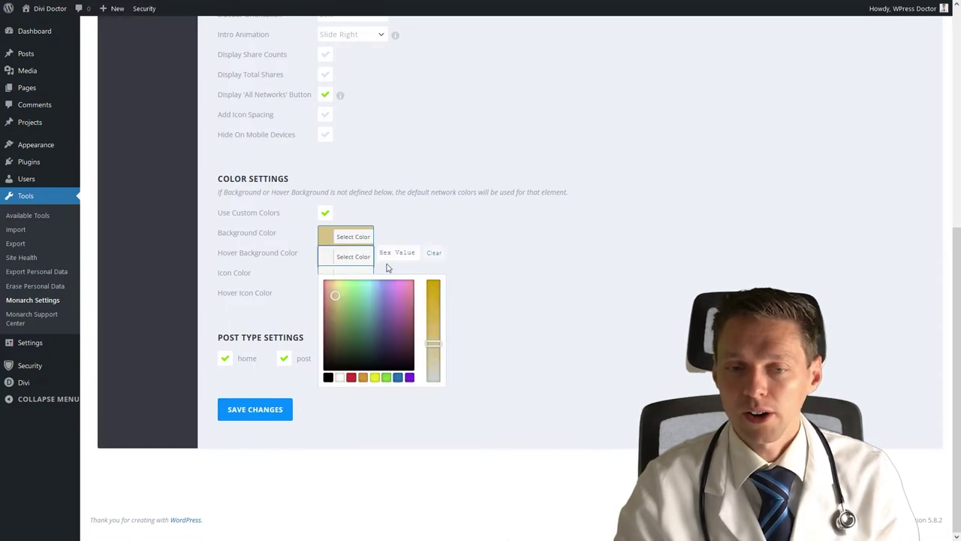
left_click(396, 253)
left_click(409, 271)
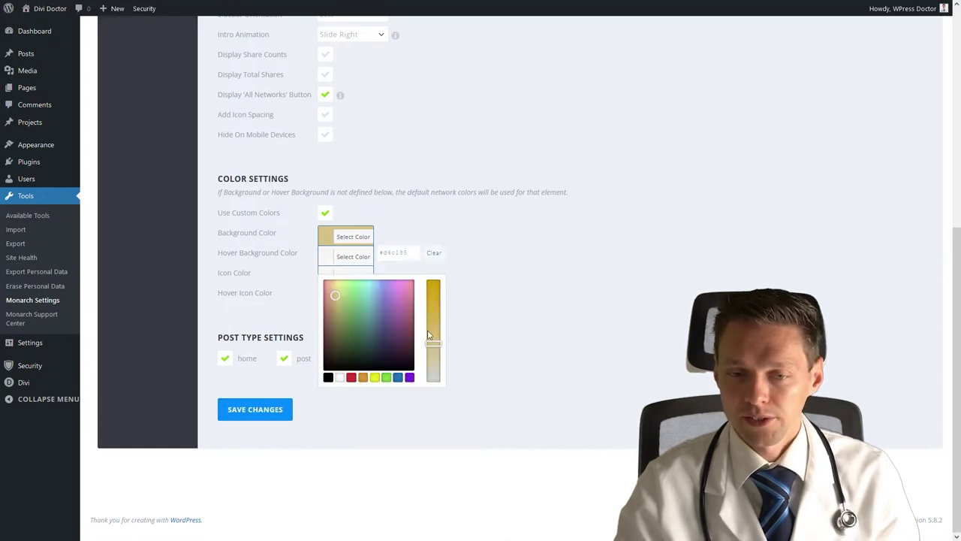
left_click_drag(434, 343, 433, 299)
left_click(486, 308)
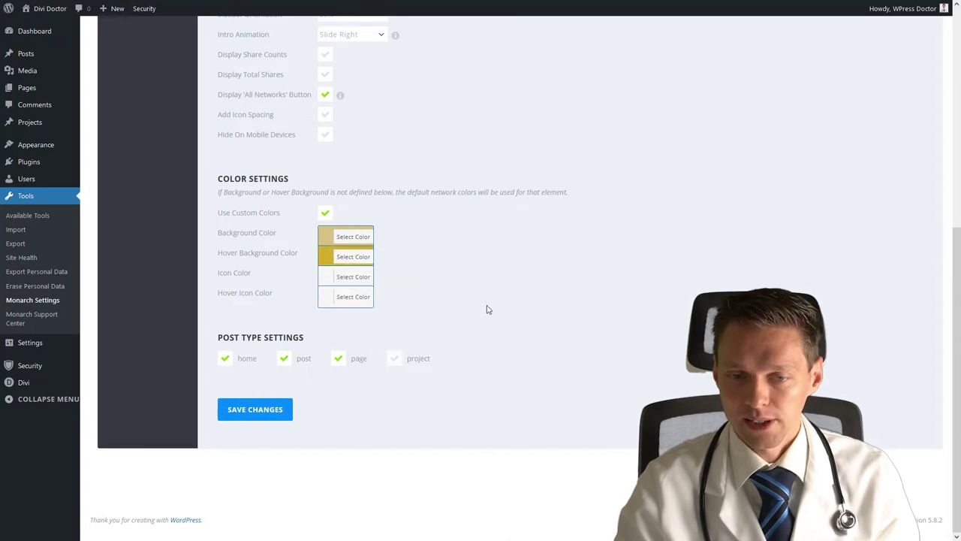
left_click(264, 417)
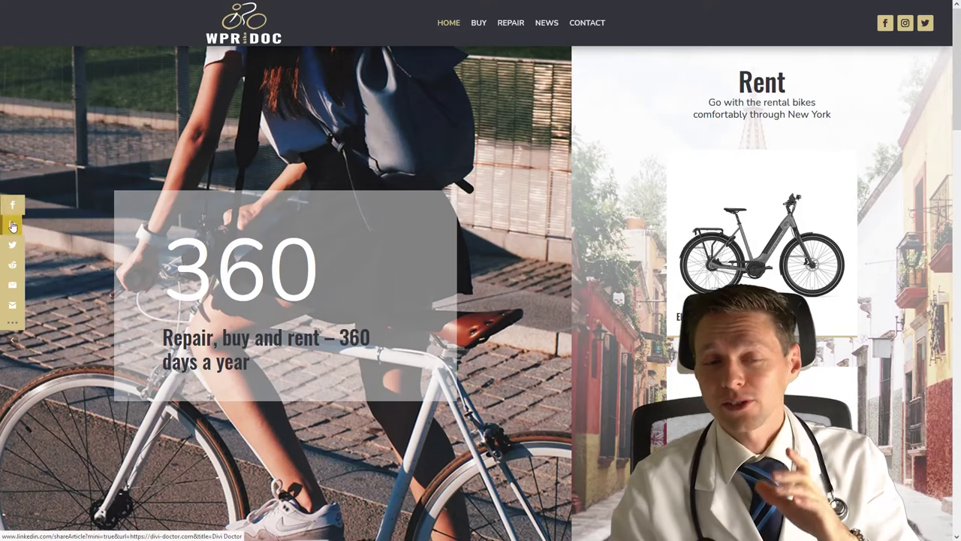
Step: Untick Use Custom Colors so the sidebar icons use default network colours, and save
middle_click(621, 130)
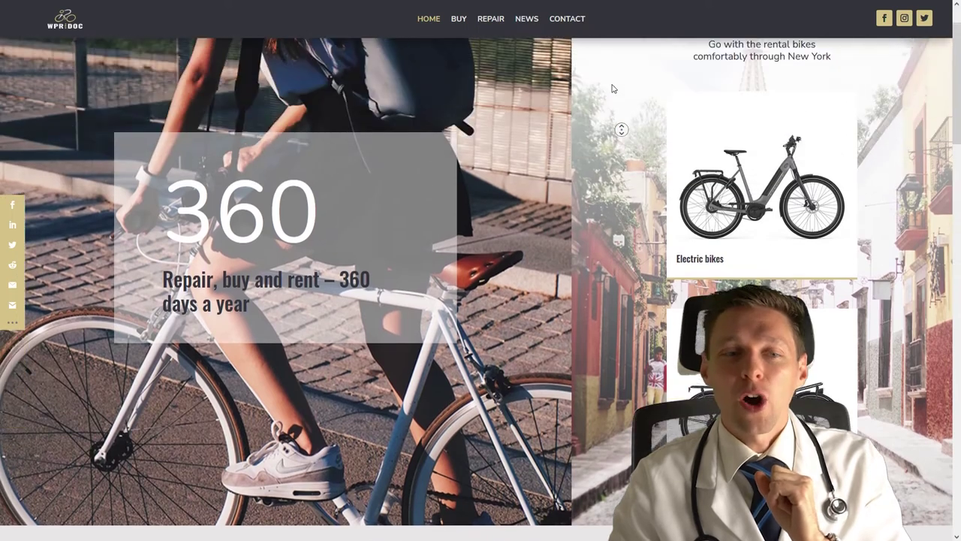
middle_click(612, 89)
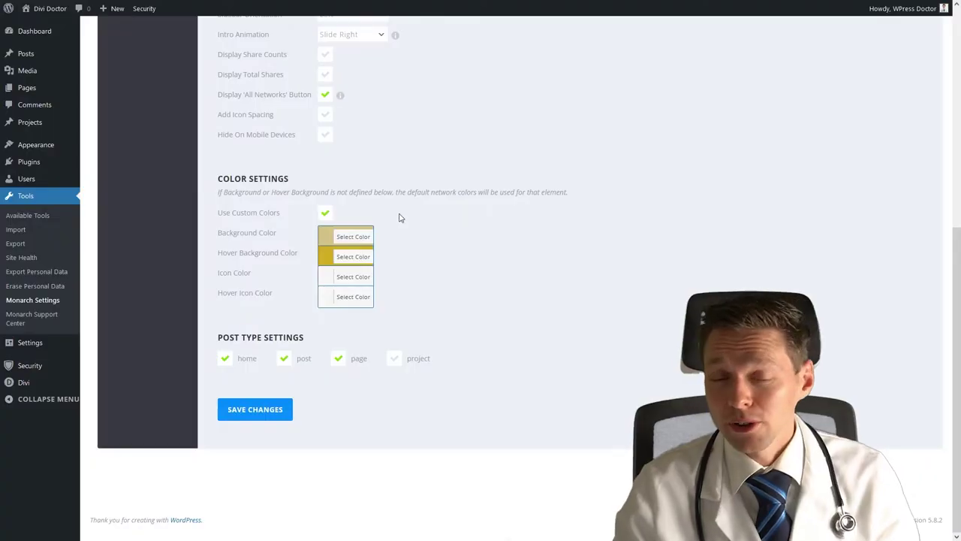
left_click(325, 213)
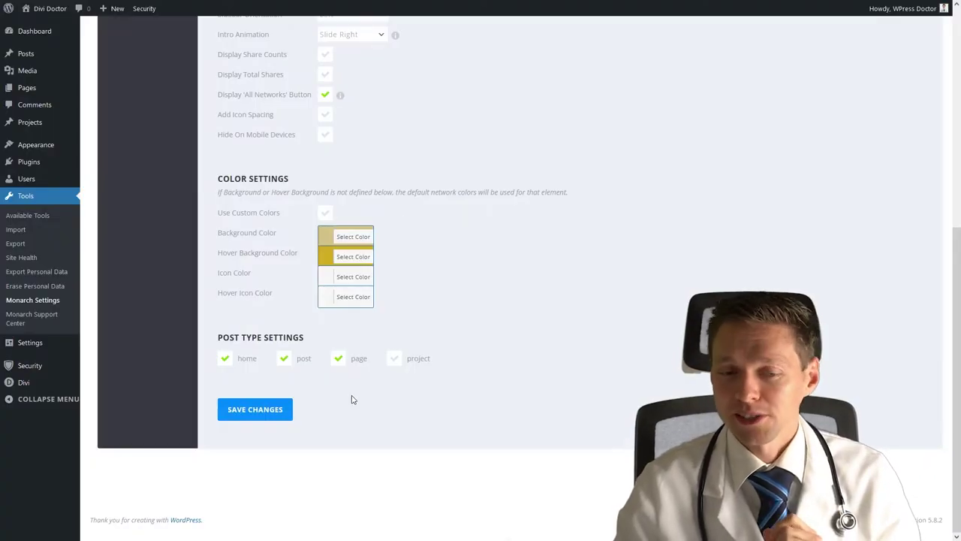
left_click(272, 413)
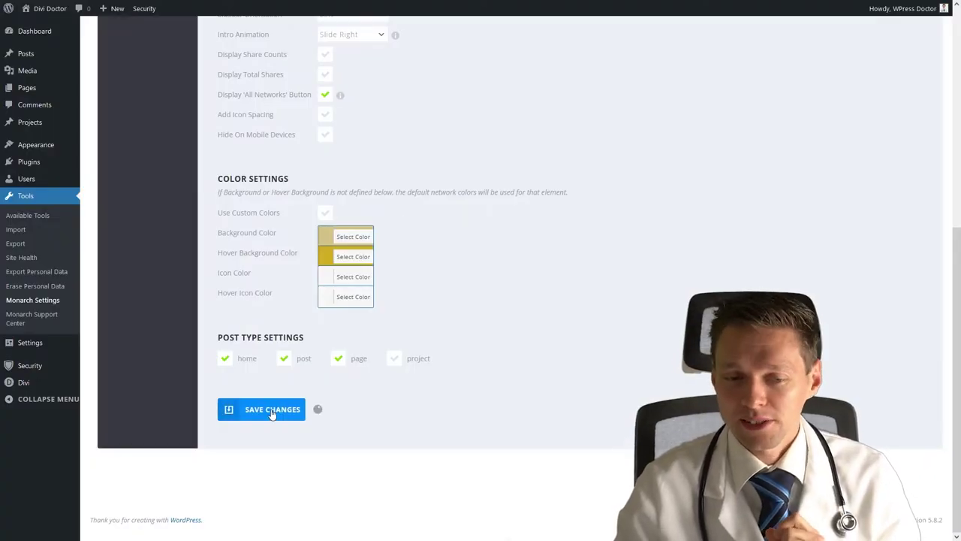
middle_click(484, 380)
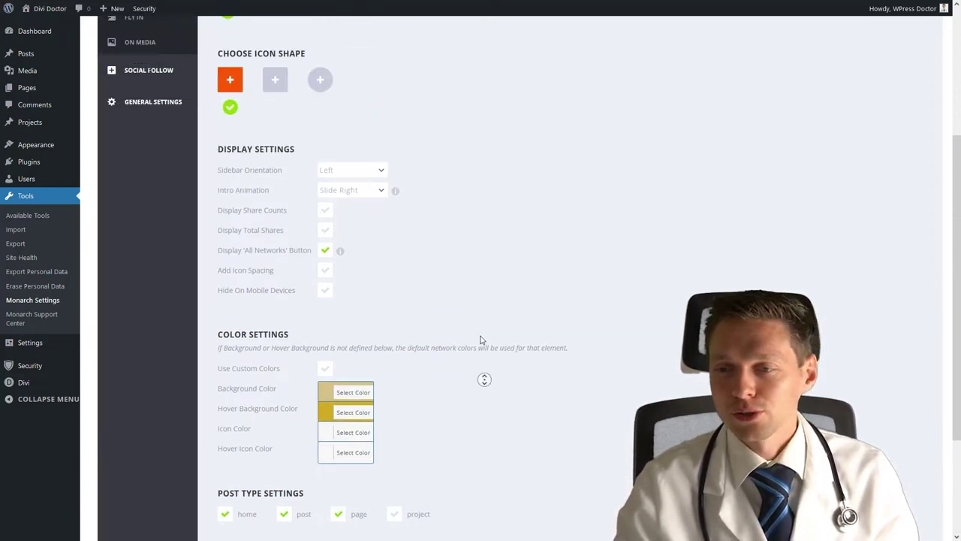
Step: In the Inline settings, keep the square icon shape after trying the other shapes
left_click(471, 329)
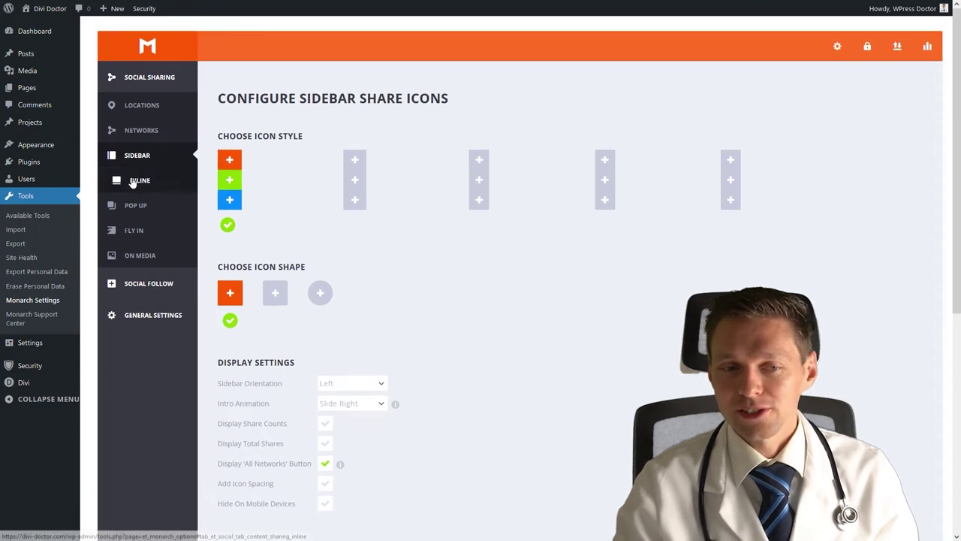
left_click(131, 184)
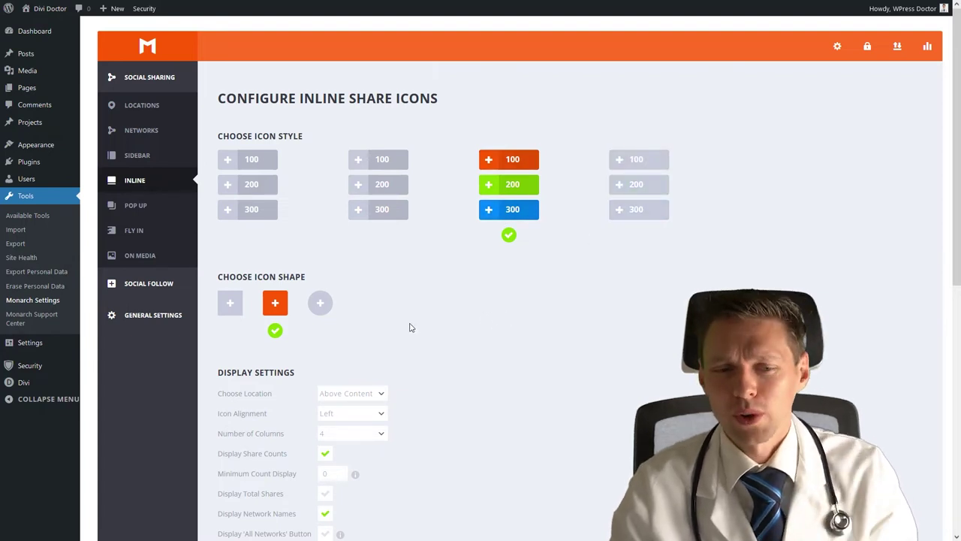
left_click(230, 304)
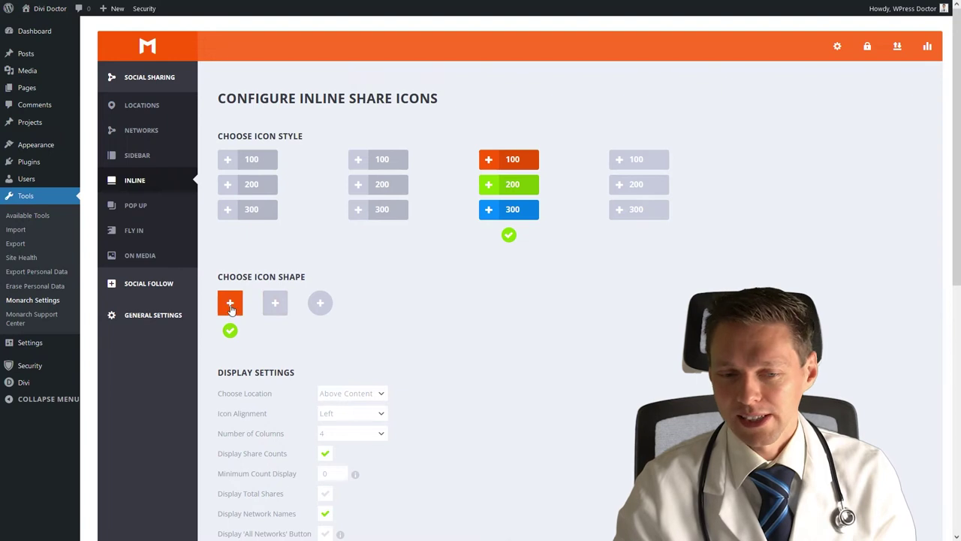
left_click(276, 307)
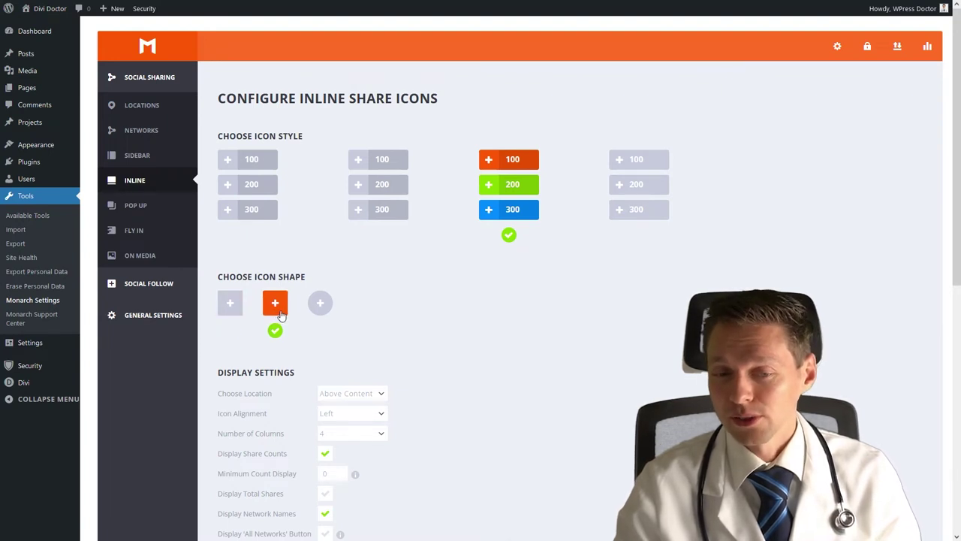
left_click(320, 307)
left_click(278, 307)
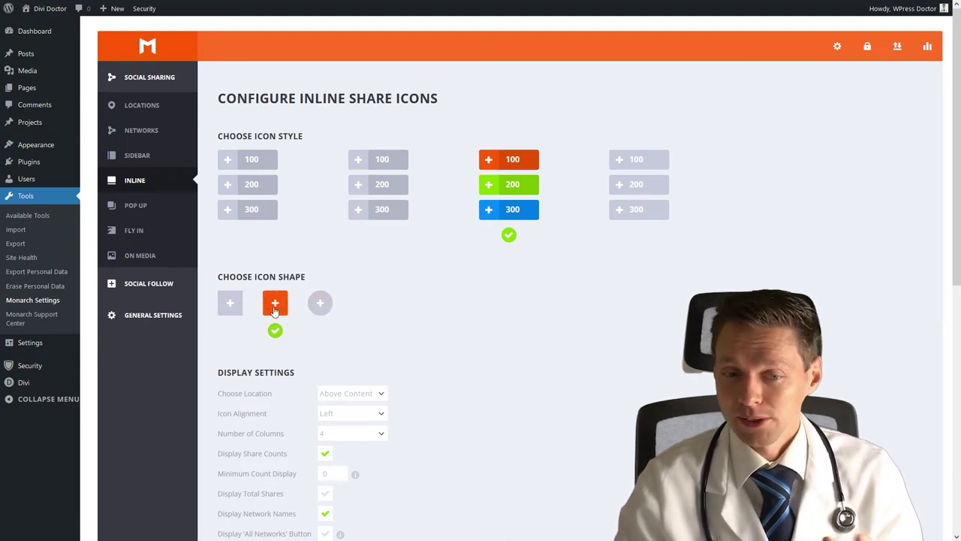
middle_click(640, 320)
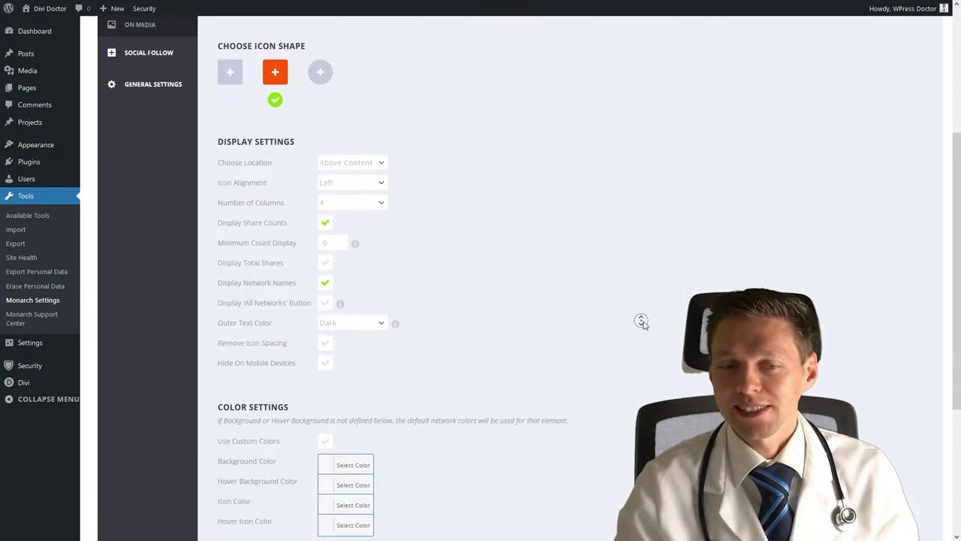
left_click(640, 322)
Step: Place the inline share icons Below Content, centre-aligned
left_click(351, 164)
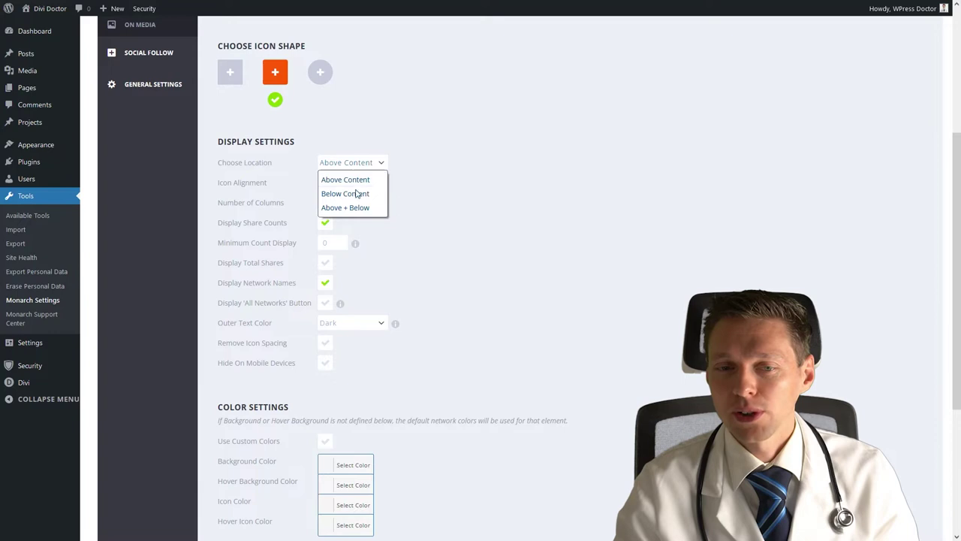
left_click(357, 193)
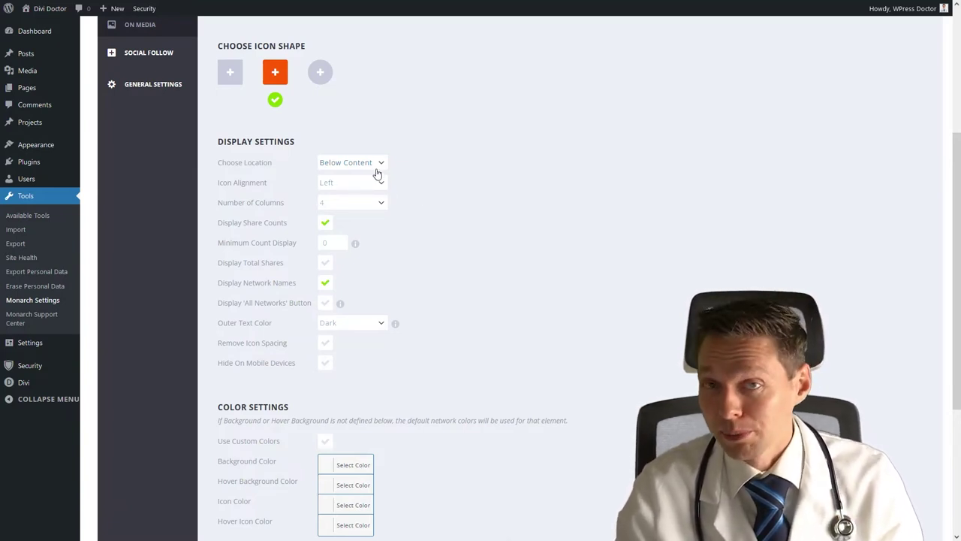
left_click(335, 187)
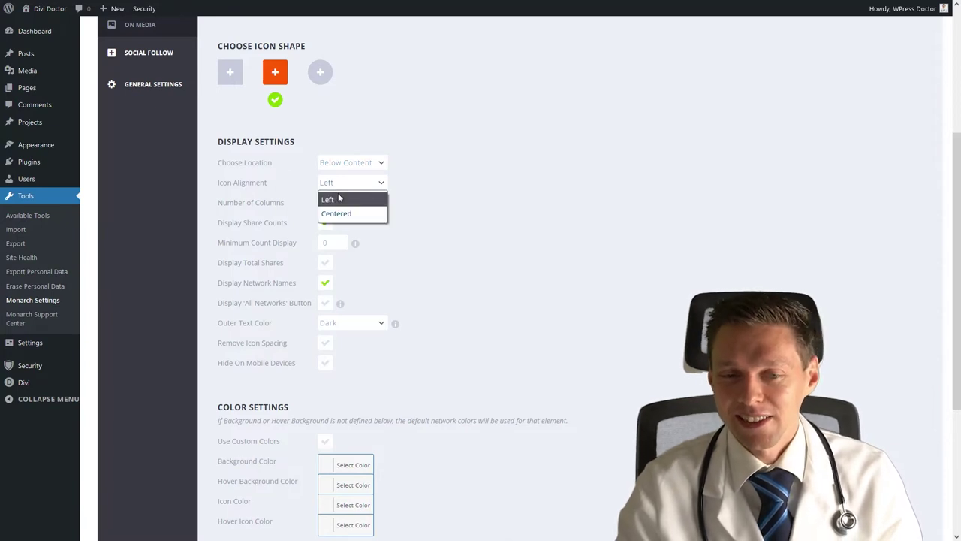
left_click(334, 211)
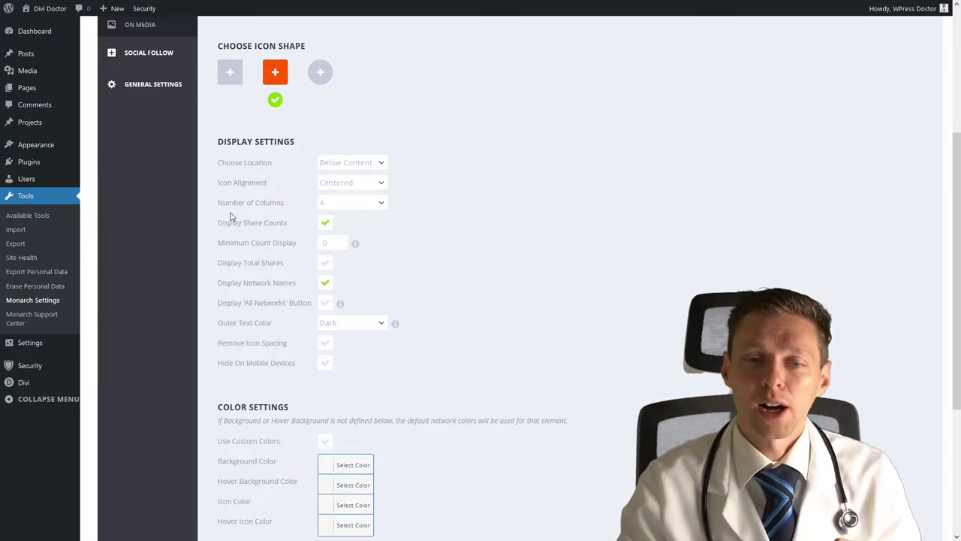
Step: Leave the inline icon columns at Auto Width after briefly trying 6 columns
triple_click(318, 214)
left_click(340, 207)
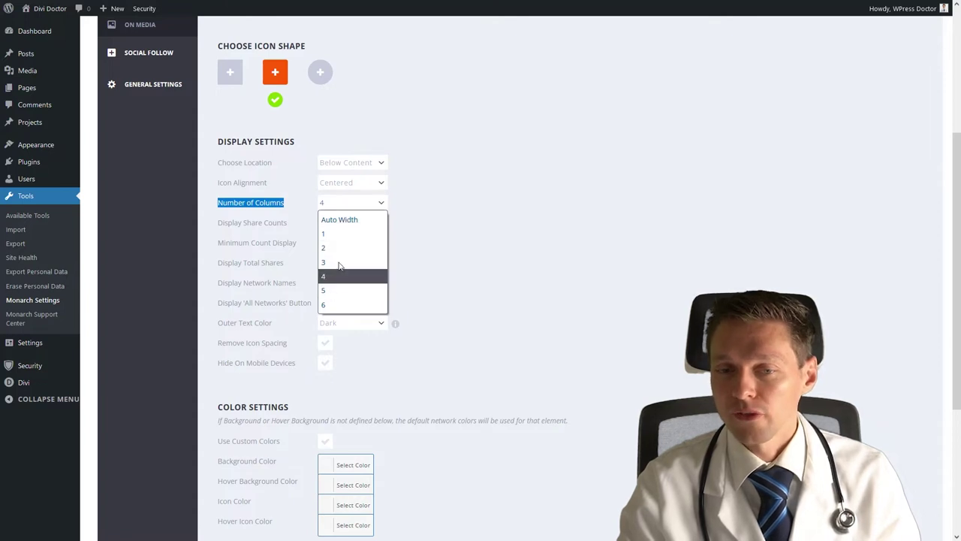
left_click(342, 220)
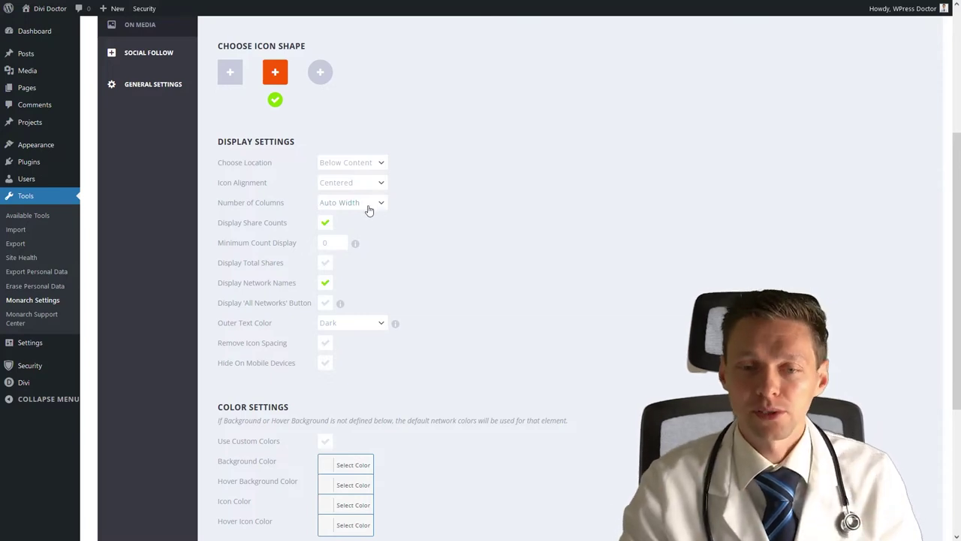
left_click(381, 211)
left_click(380, 209)
left_click(379, 209)
left_click(359, 304)
left_click(371, 208)
left_click(360, 219)
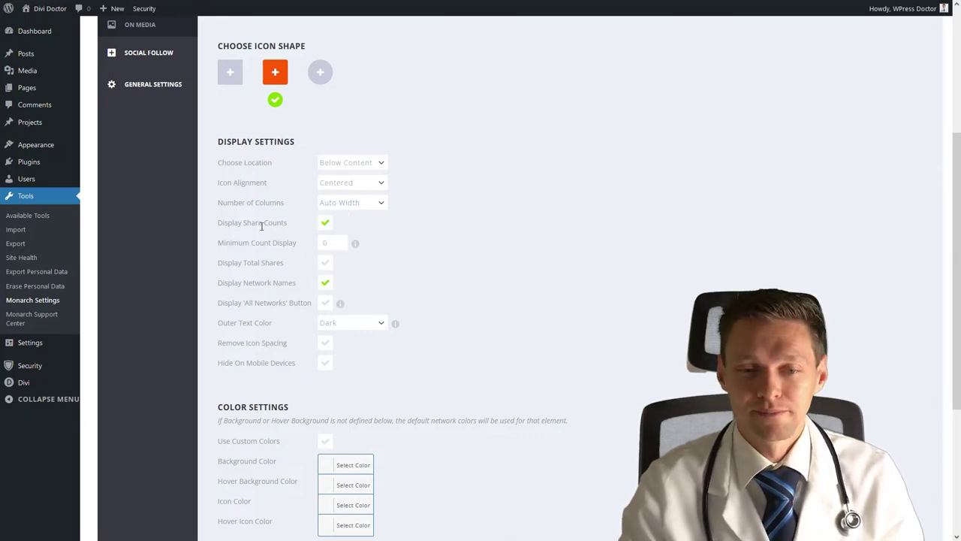
Step: Turn inline share counts off, keeping network names displayed
left_click(326, 225)
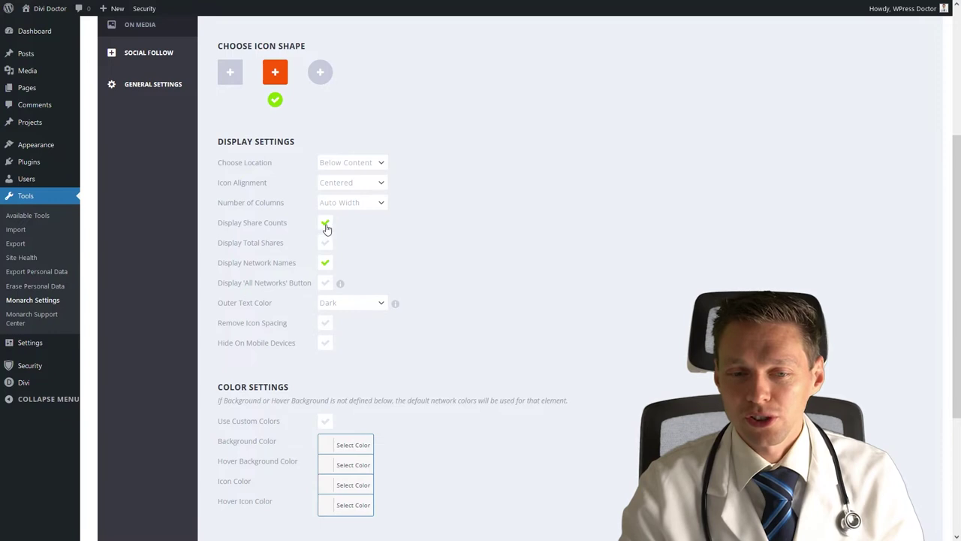
left_click(326, 224)
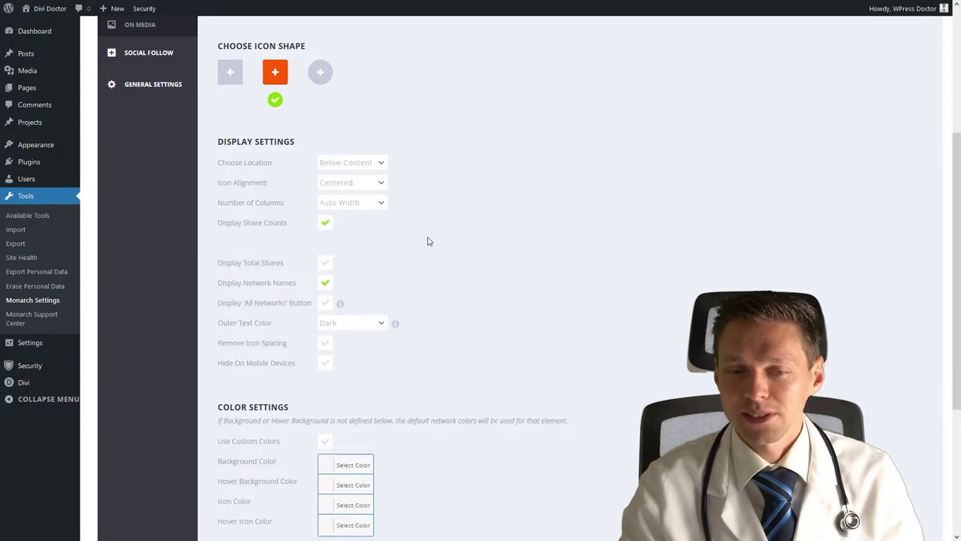
left_click(326, 224)
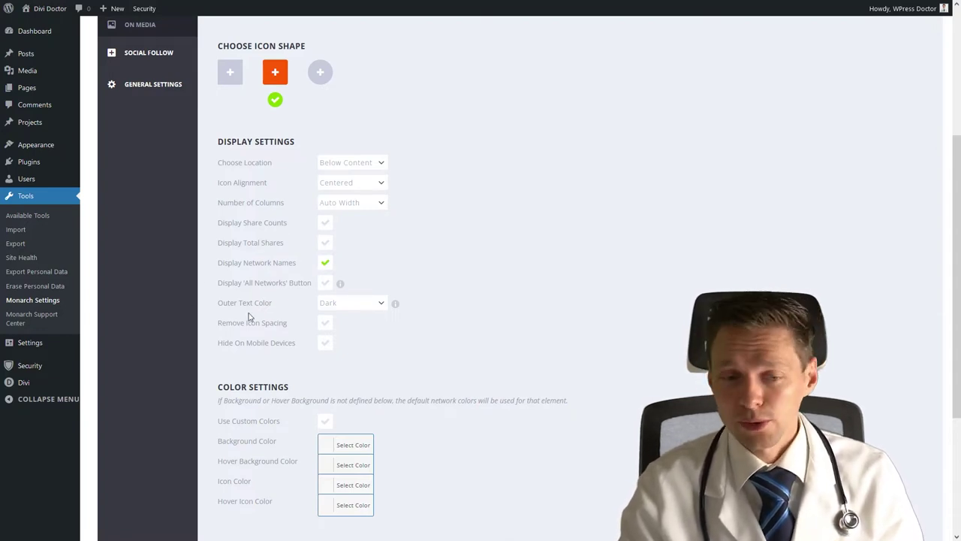
left_click(325, 324)
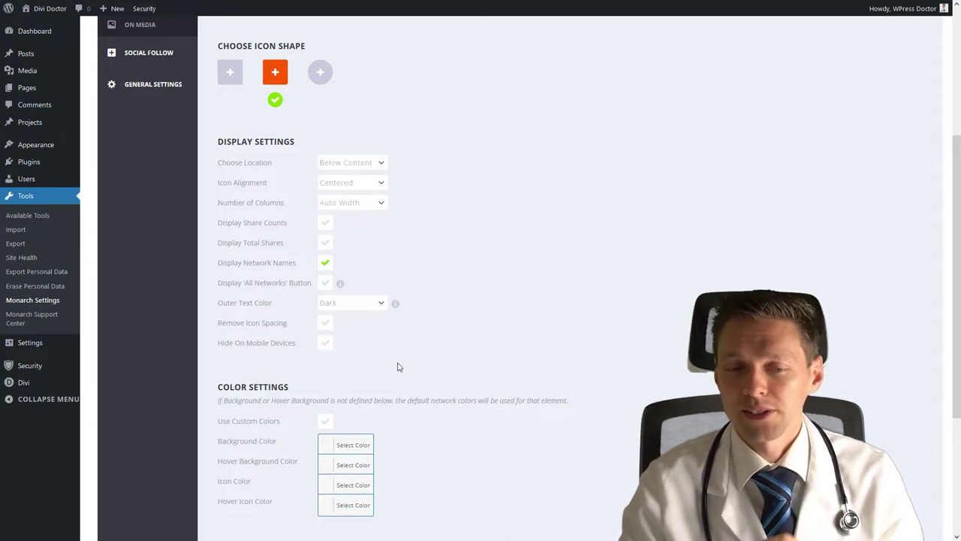
scroll(390, 365, "down", 3)
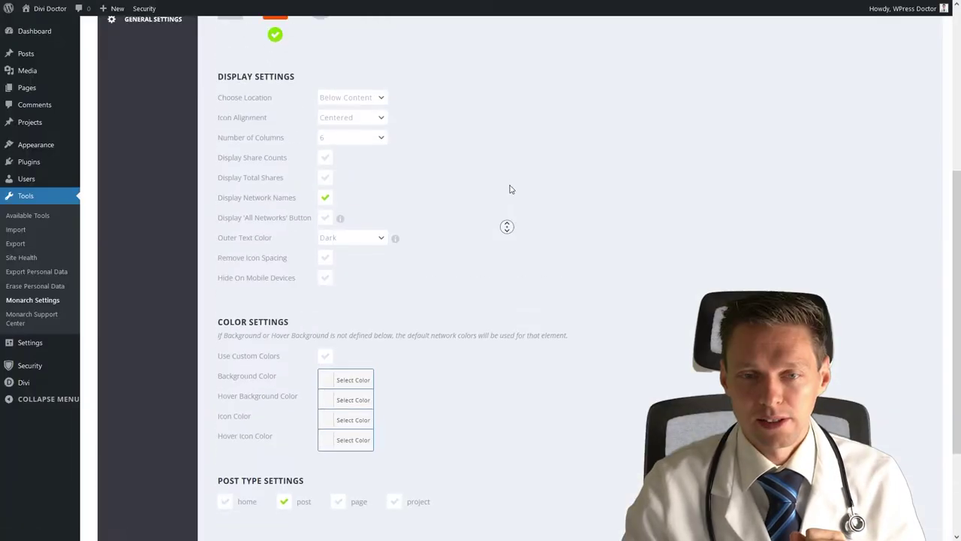
Step: Set the inline icons to 3 columns and save the settings
scroll(508, 188, "up", 1)
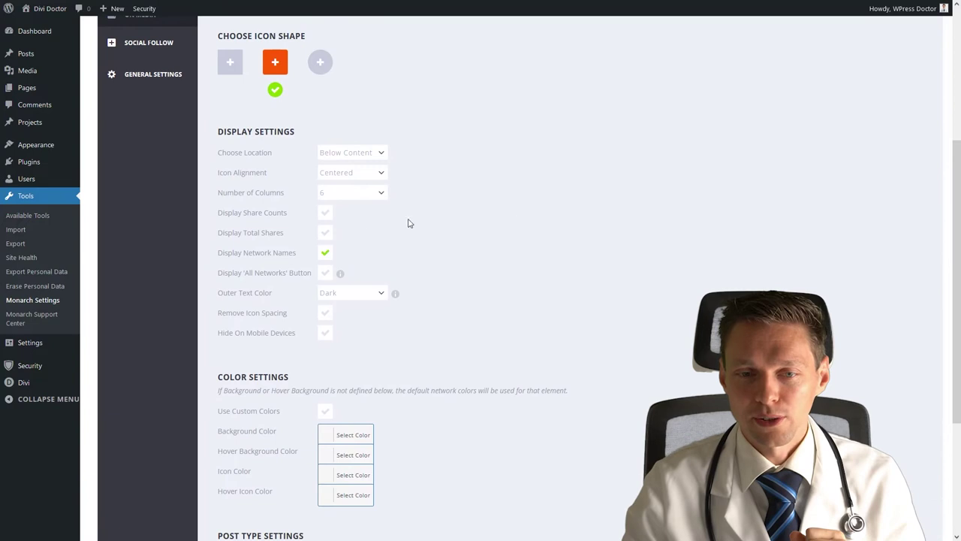
left_click(378, 193)
left_click(338, 252)
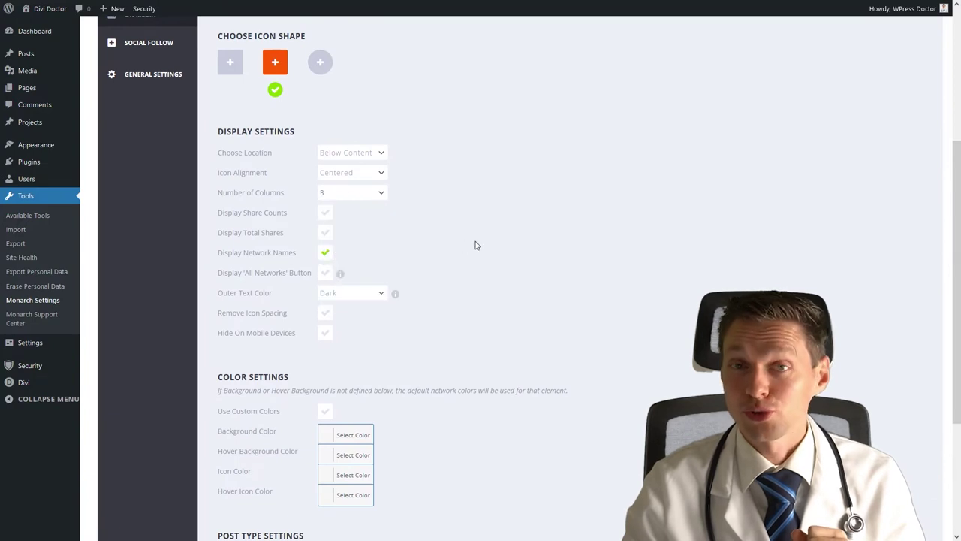
scroll(504, 250, "down", 3)
left_click(290, 418)
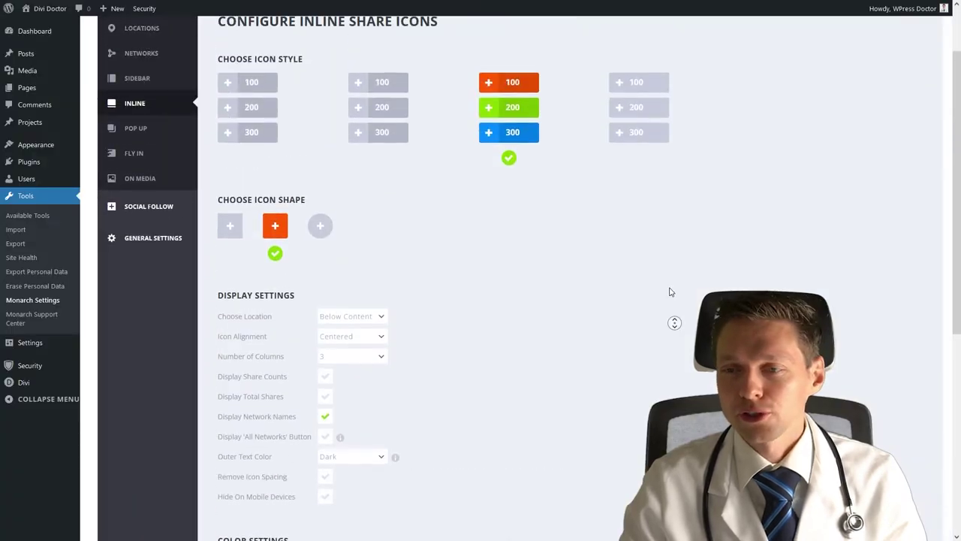
Step: Give the pop-up the title 'Spread the word and help us to reach the world!'
scroll(671, 302, "up", 2)
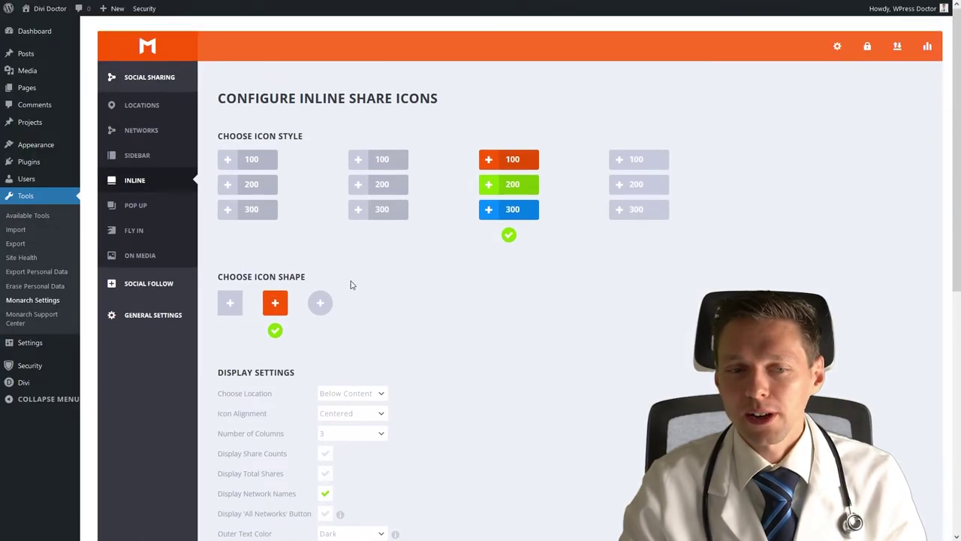
left_click(144, 207)
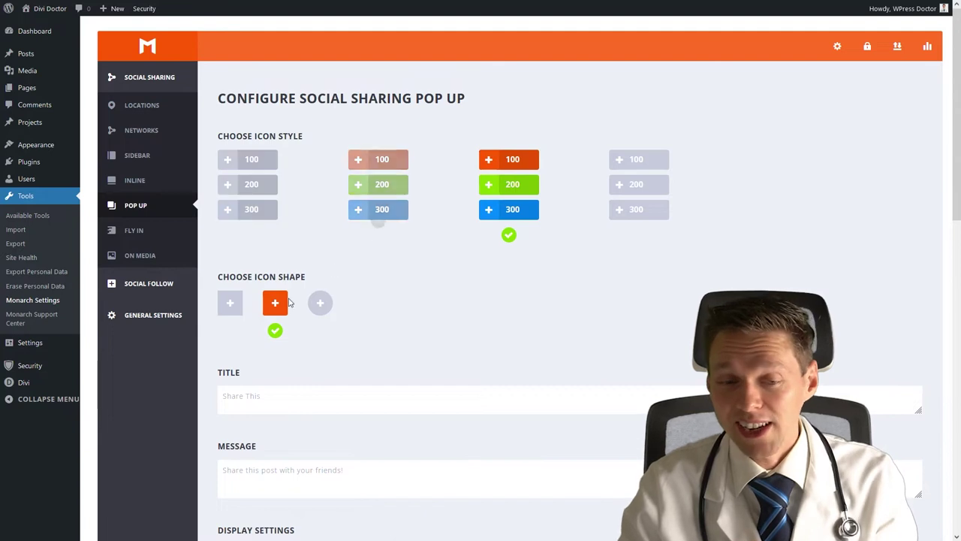
middle_click(614, 326)
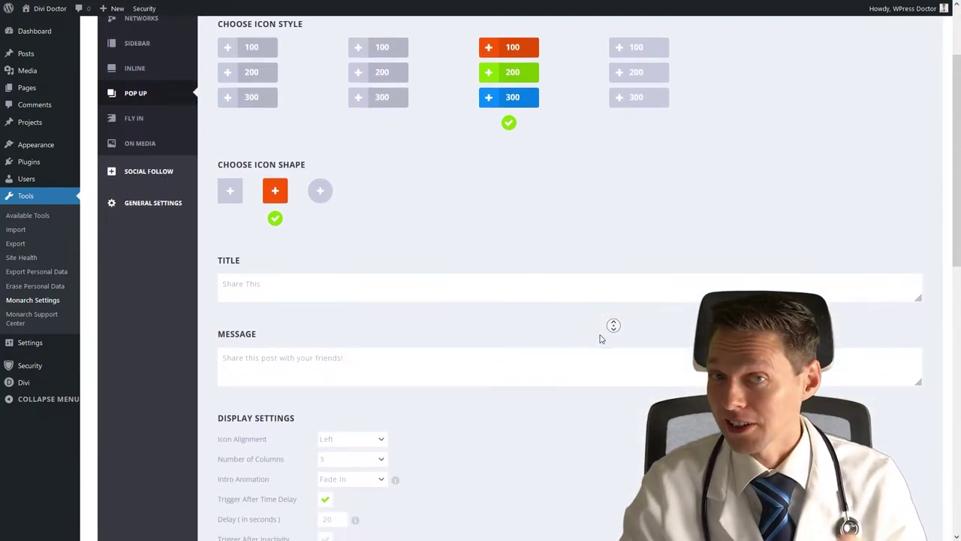
left_click(295, 196)
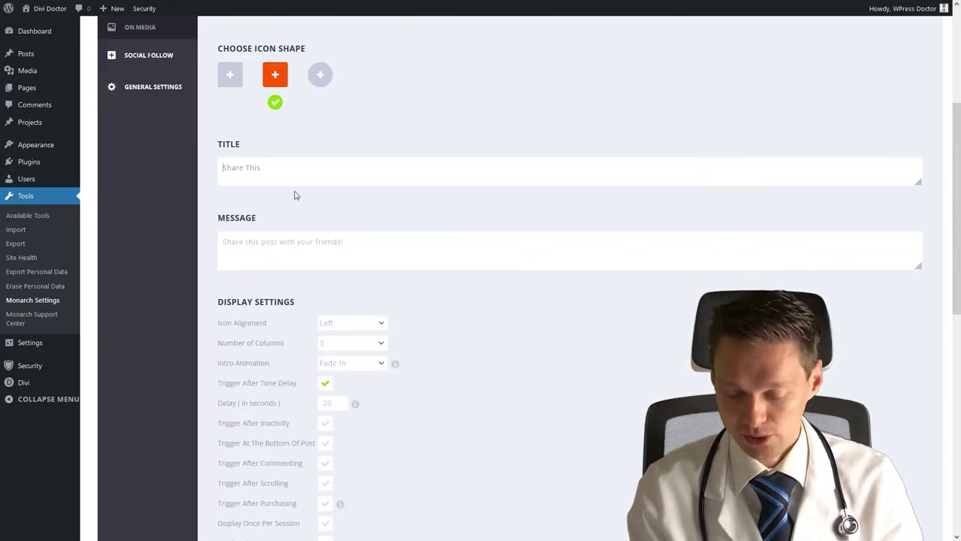
type("Spread the word and help us to reach the world!")
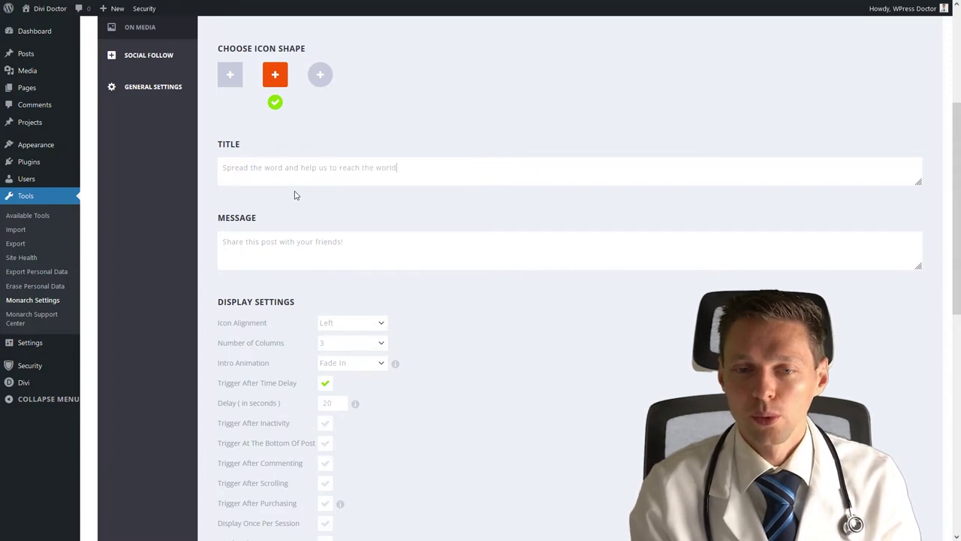
Step: Replace the pop-up message with 'We will be forever grateful'
left_click_drag(351, 236, 210, 248)
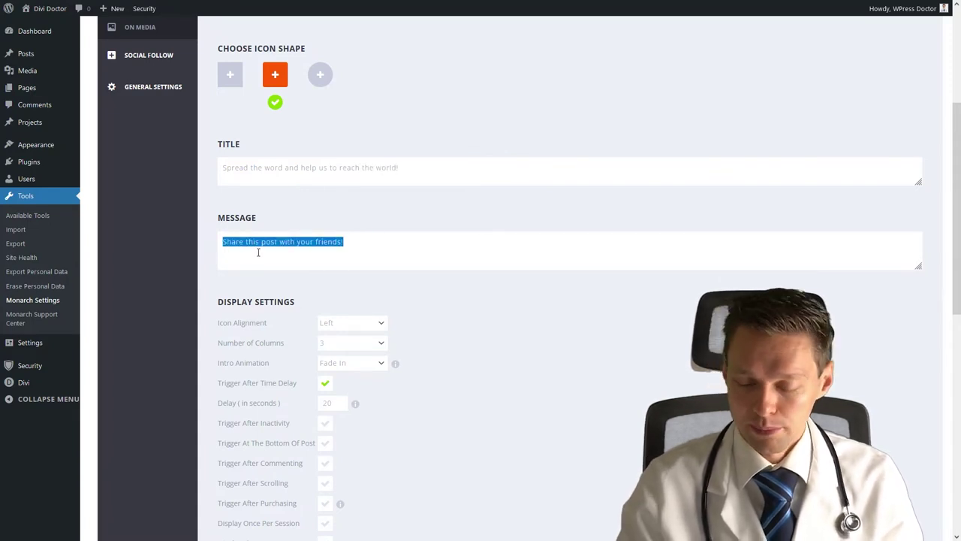
key("BackSpace")
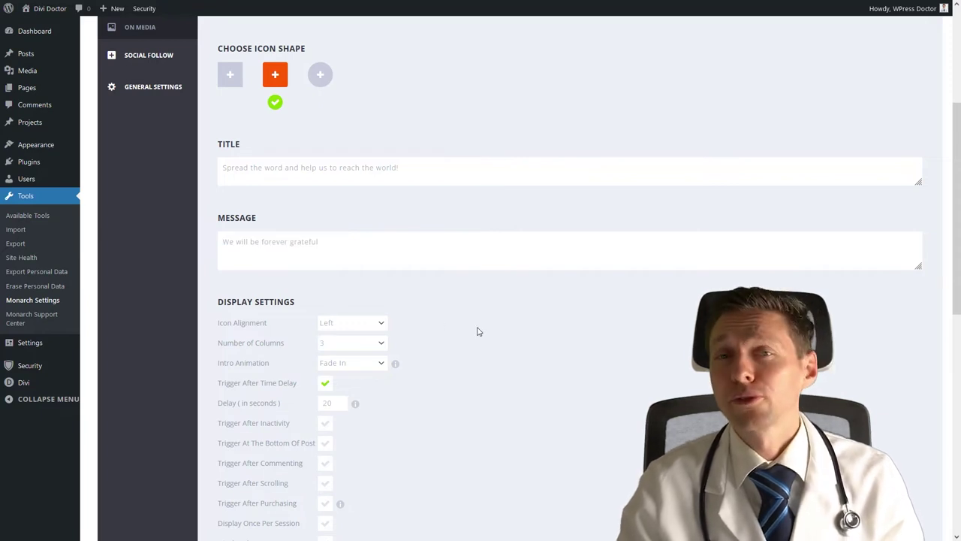
scroll(496, 311, "up", 1)
middle_click(521, 306)
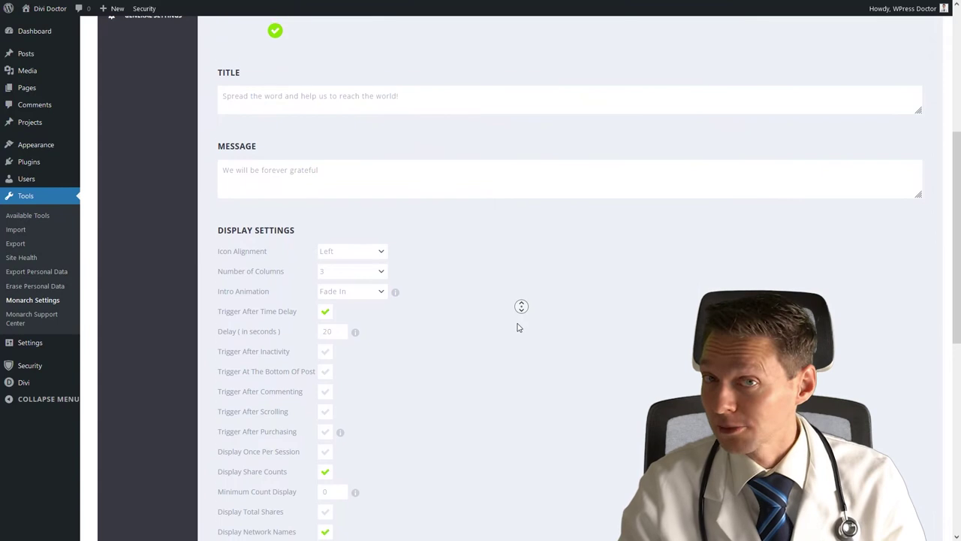
Step: Enable pop-up triggers for inactivity, bottom of post, commenting, 80% scroll and purchasing
left_click(492, 302)
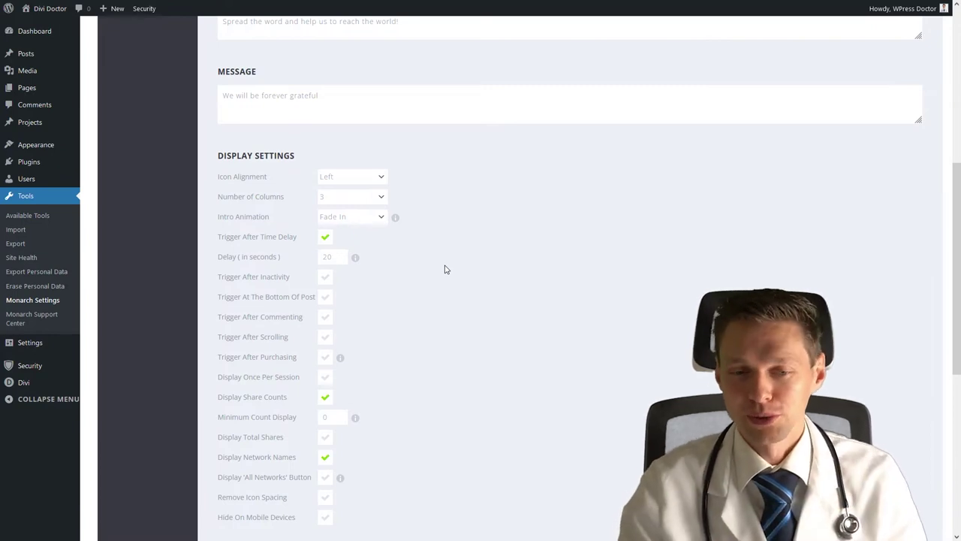
left_click(325, 279)
left_click(326, 319)
left_click(327, 340)
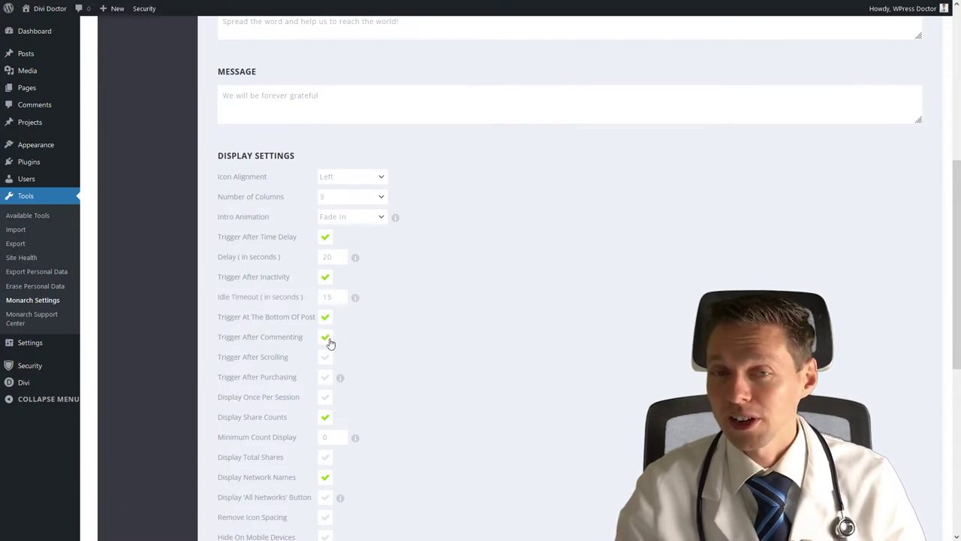
left_click(326, 360)
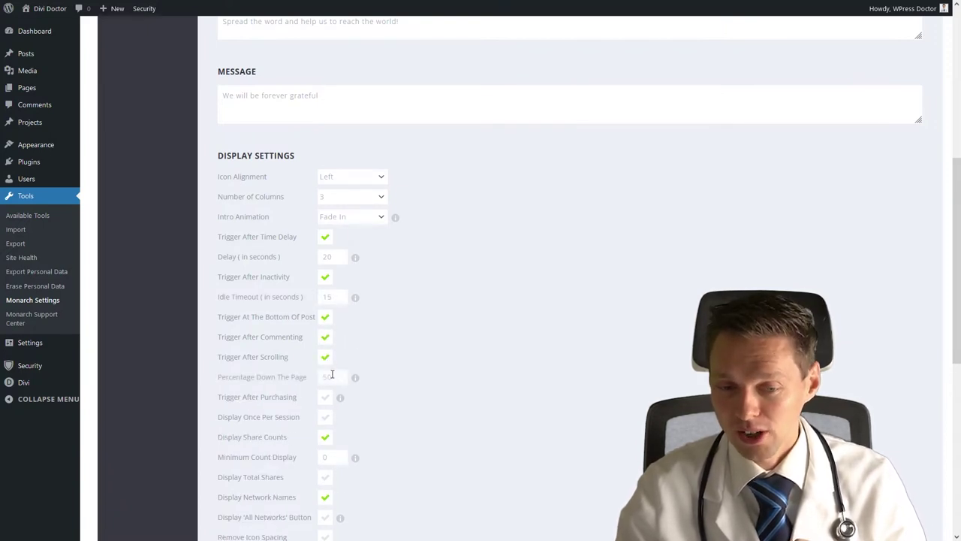
left_click_drag(336, 374, 312, 384)
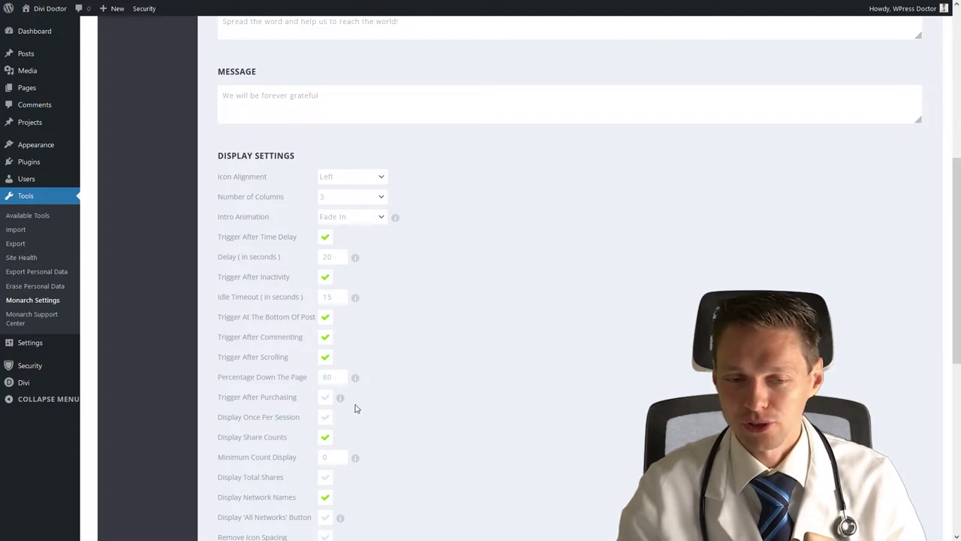
left_click(325, 396)
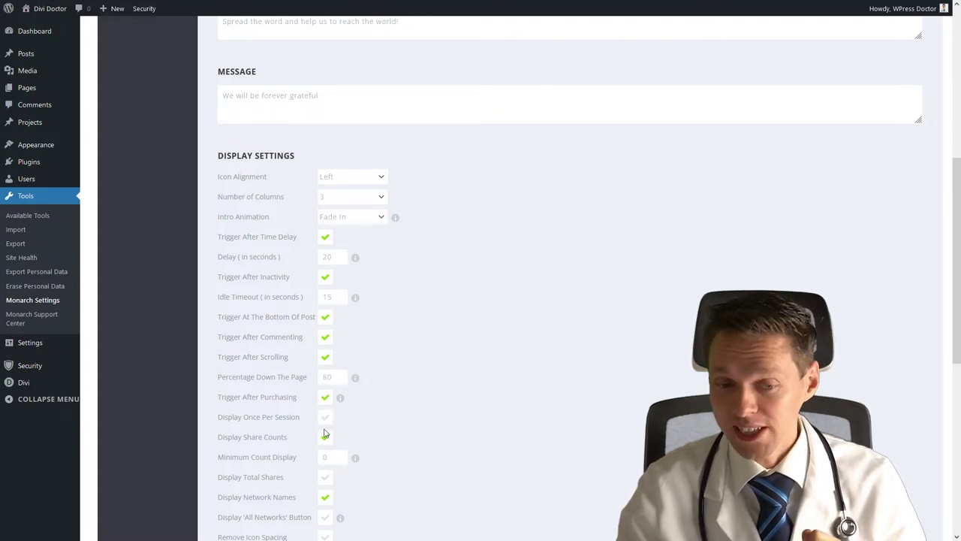
Step: Limit the pop-up to once per session with a 1-day duration
scroll(524, 196, "down", 1)
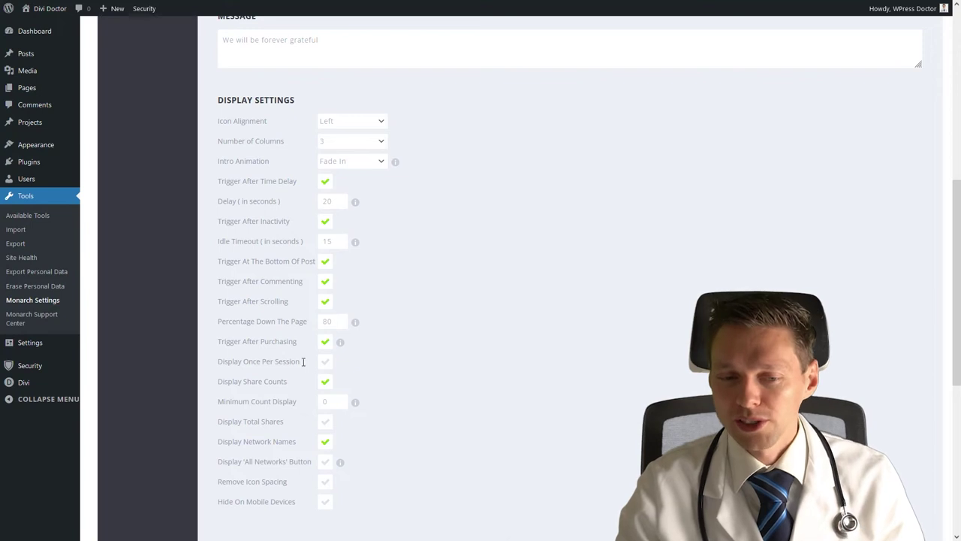
left_click(325, 361)
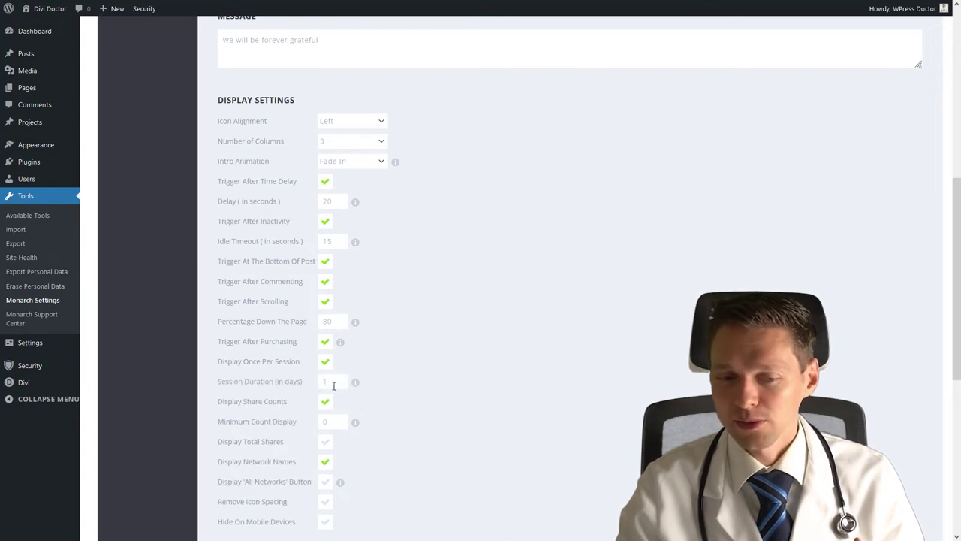
left_click_drag(327, 386, 316, 387)
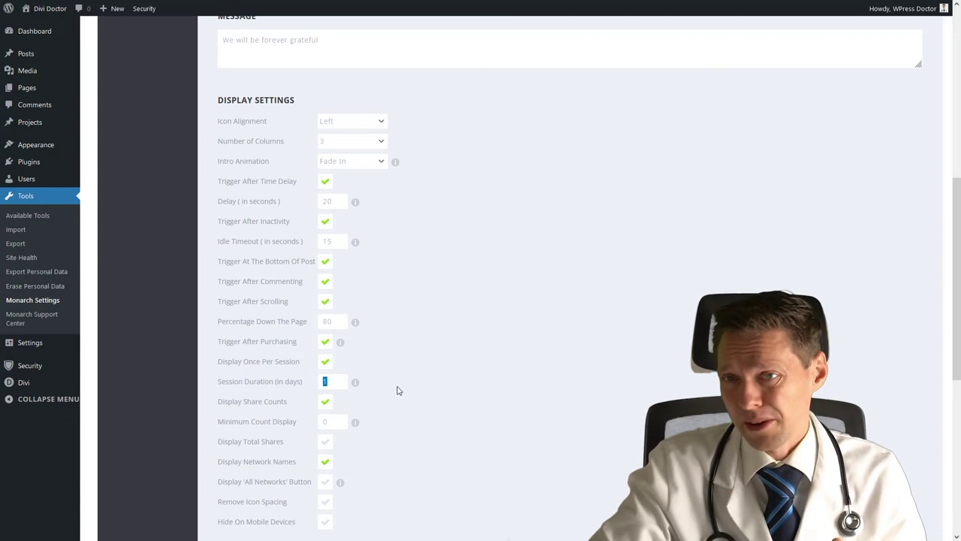
left_click(399, 390)
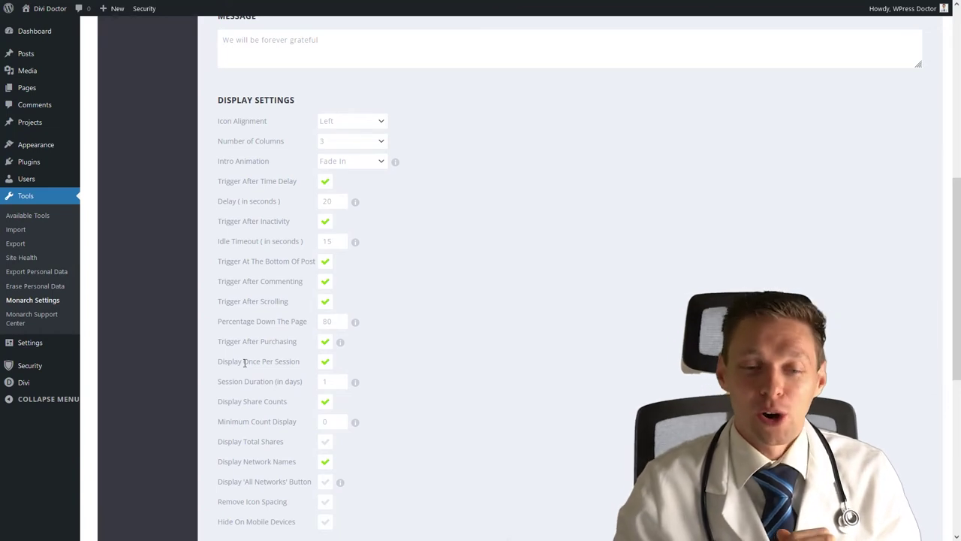
Step: Turn off pop-up share counts, also show the pop-up on pages, and save
middle_click(512, 385)
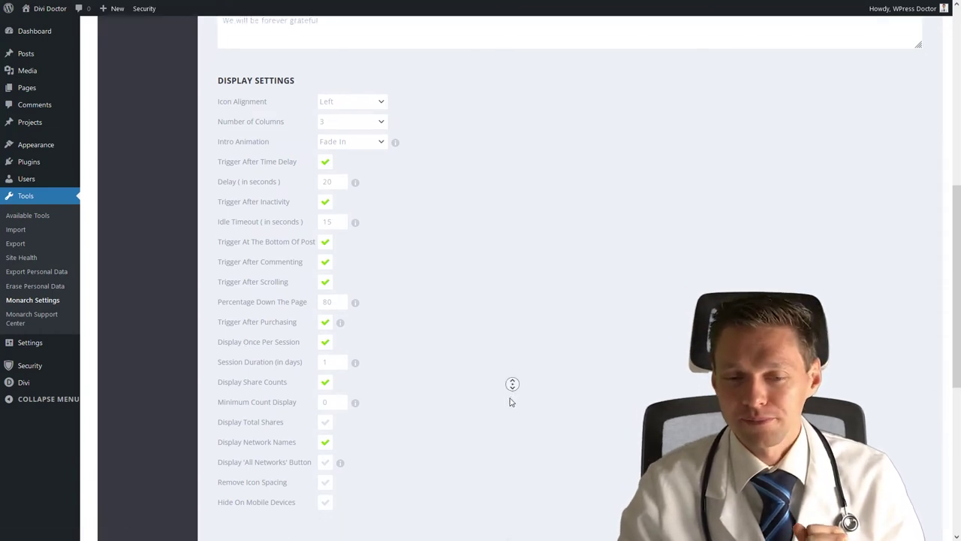
middle_click(510, 402)
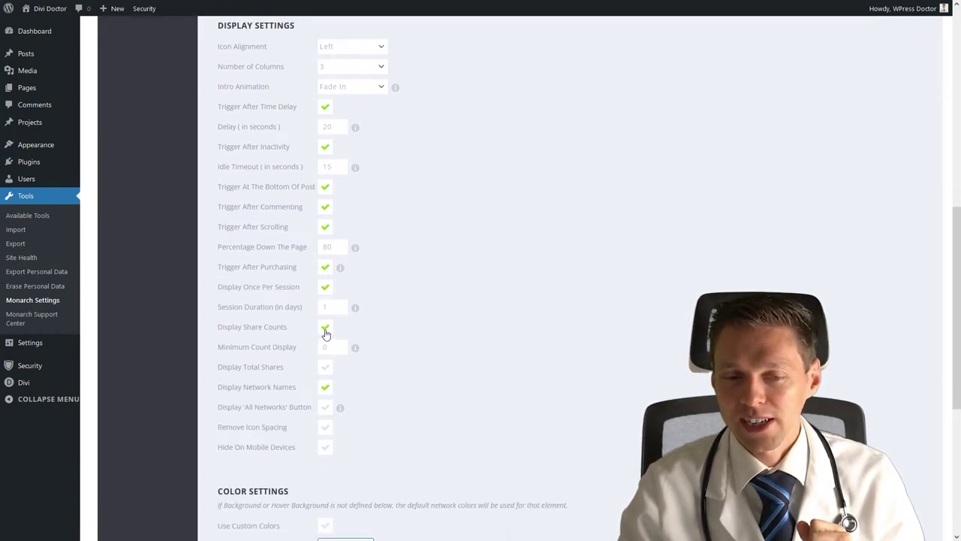
left_click(326, 329)
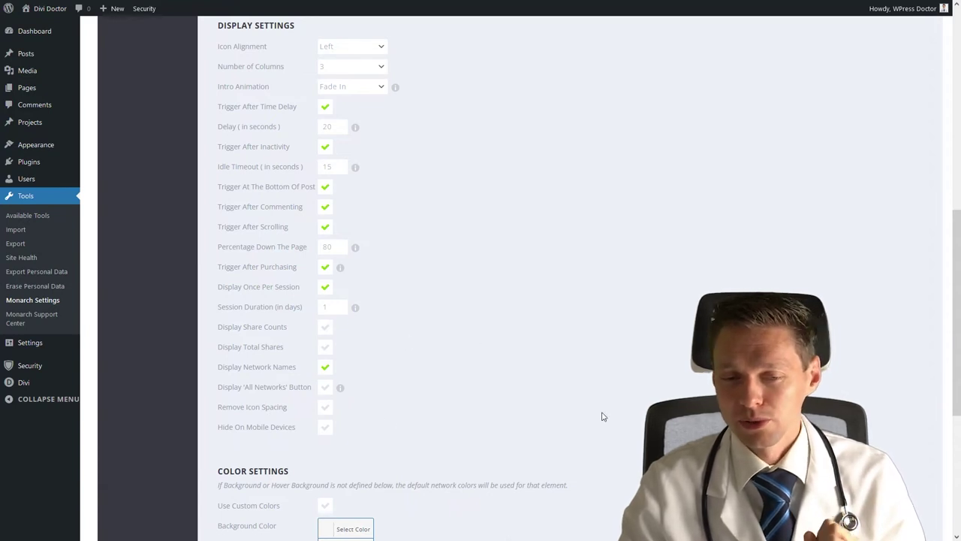
middle_click(673, 350)
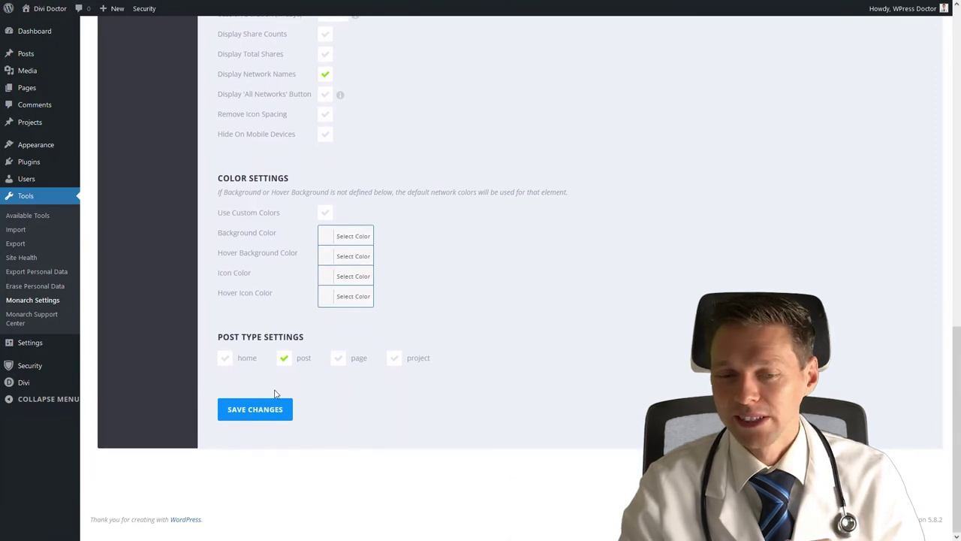
left_click(339, 359)
left_click(260, 414)
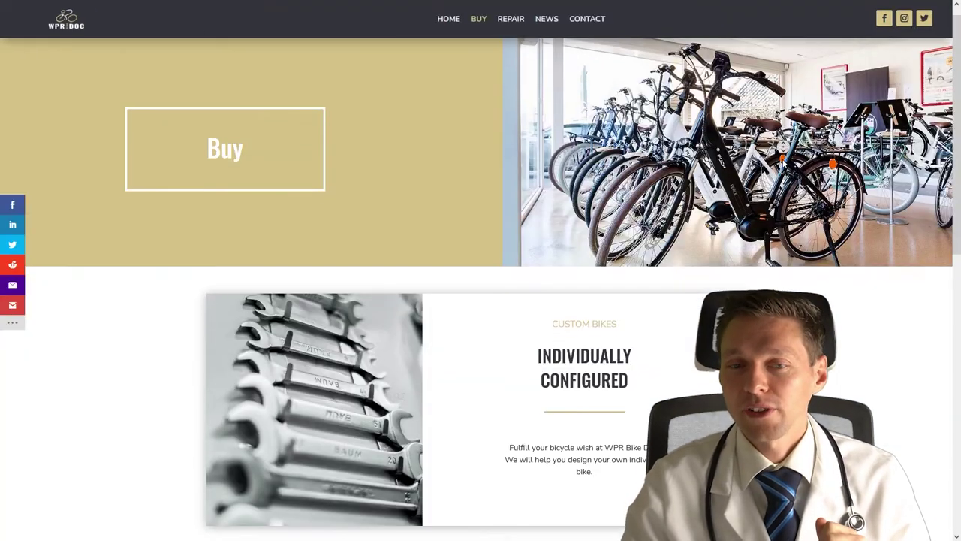
scroll(784, 164, "down", 2)
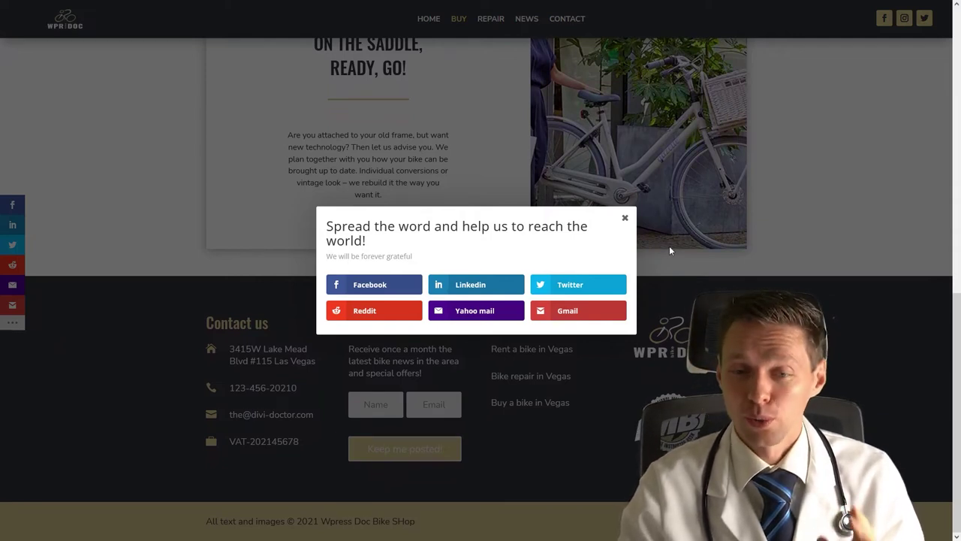
Step: Check the pop-up's 'We will be forever grateful' text on the Buy page, then open Fly In settings
triple_click(368, 257)
left_click(395, 256)
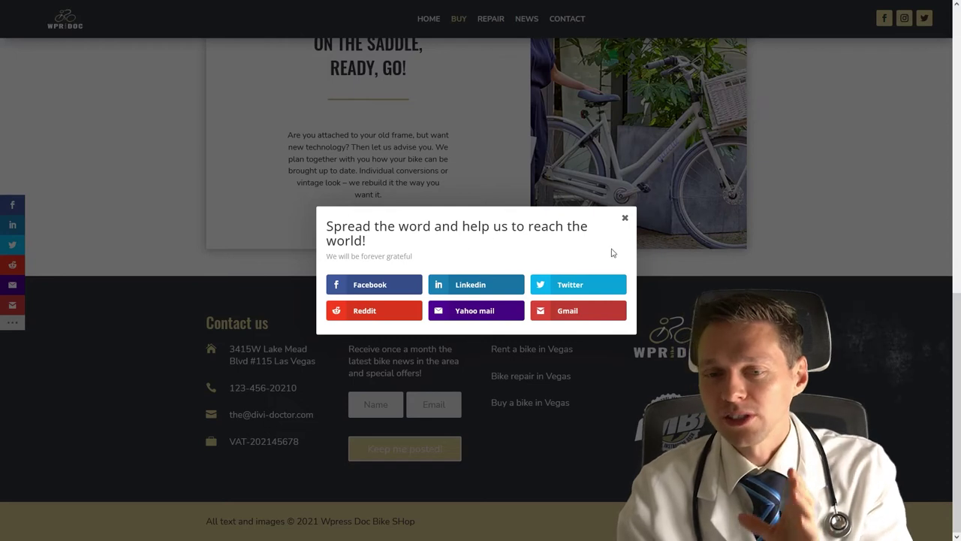
scroll(697, 219, "up", 10)
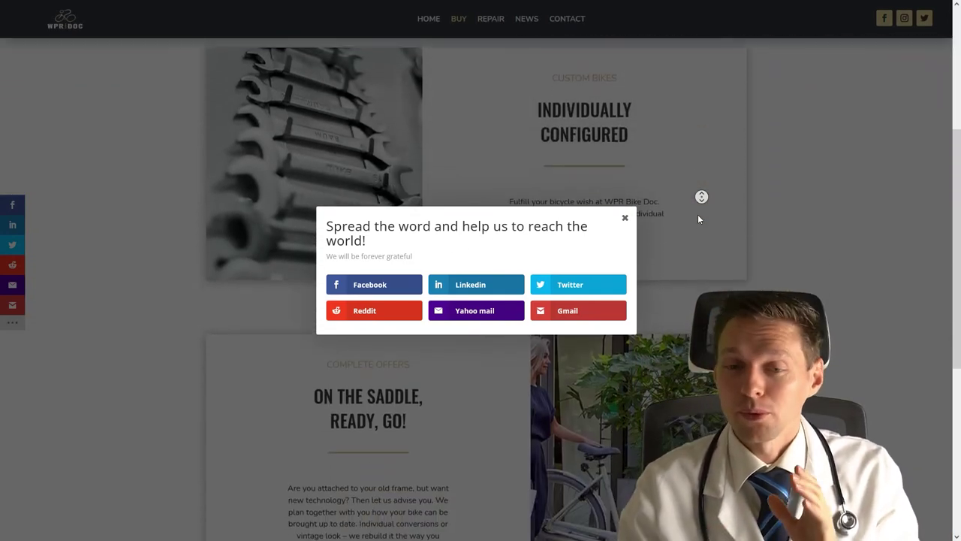
middle_click(698, 216)
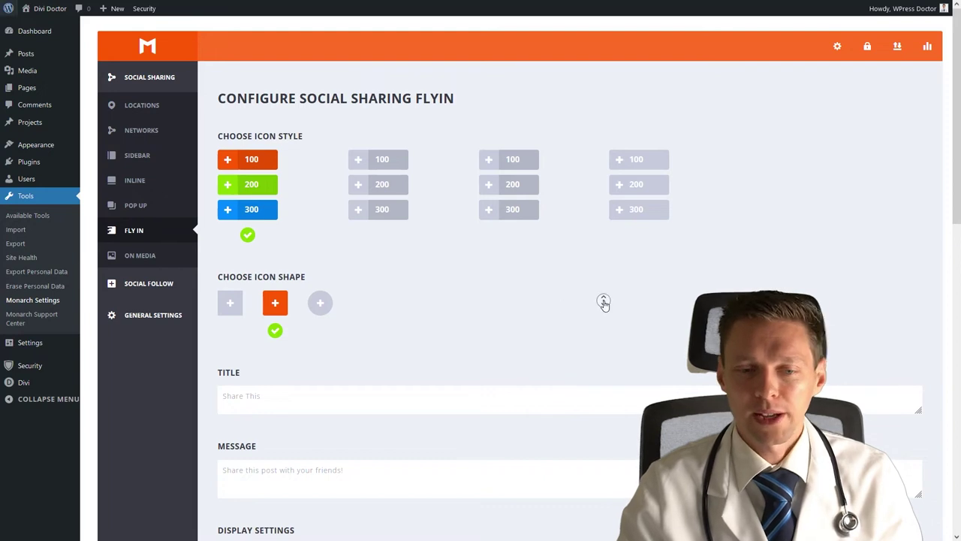
Step: Keep the fly-in location at Bottom Right after trying Bottom Left
scroll(605, 304, "down", 2)
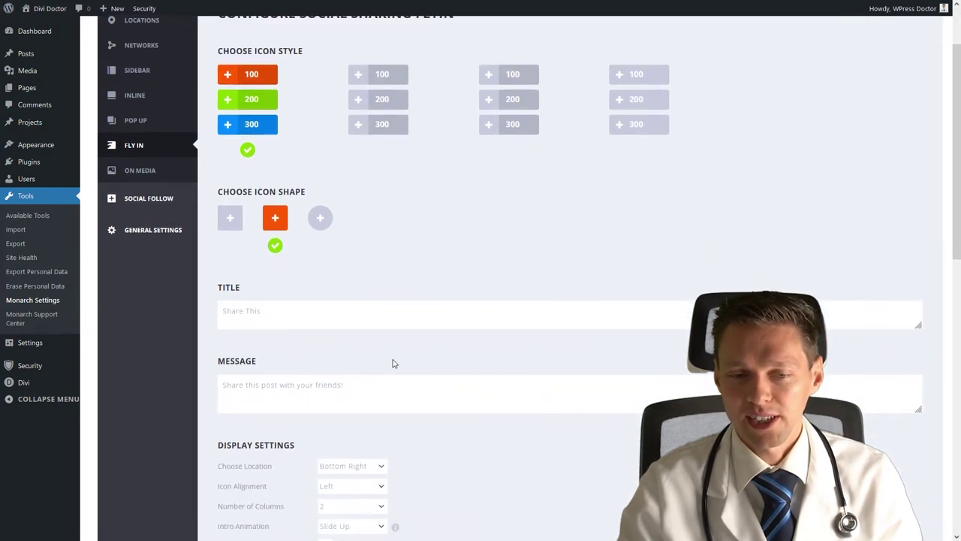
middle_click(530, 339)
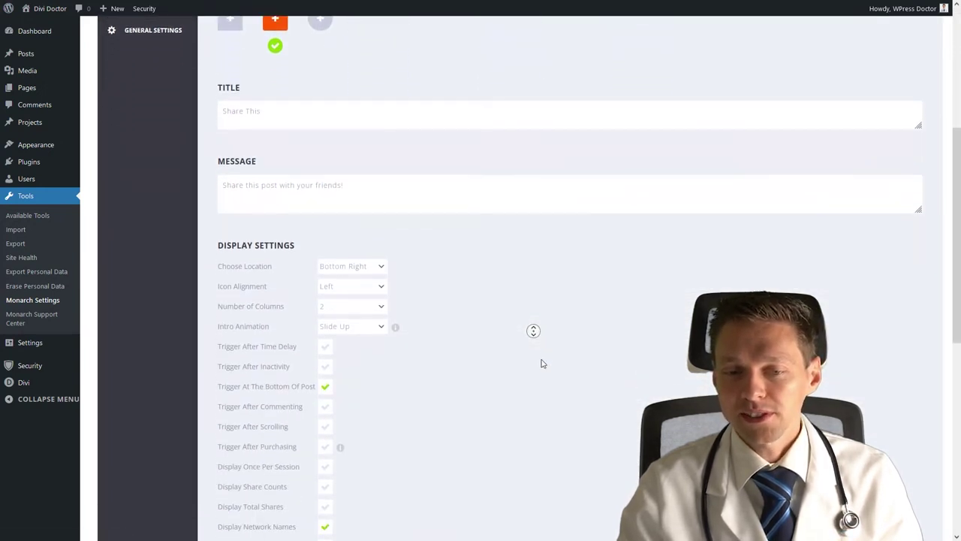
left_click(368, 153)
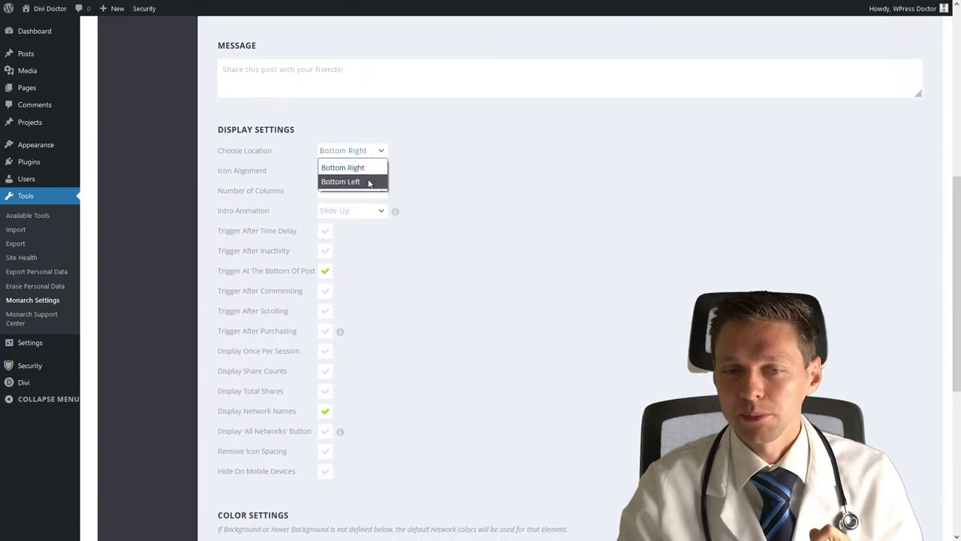
left_click(370, 179)
left_click(370, 155)
left_click(371, 166)
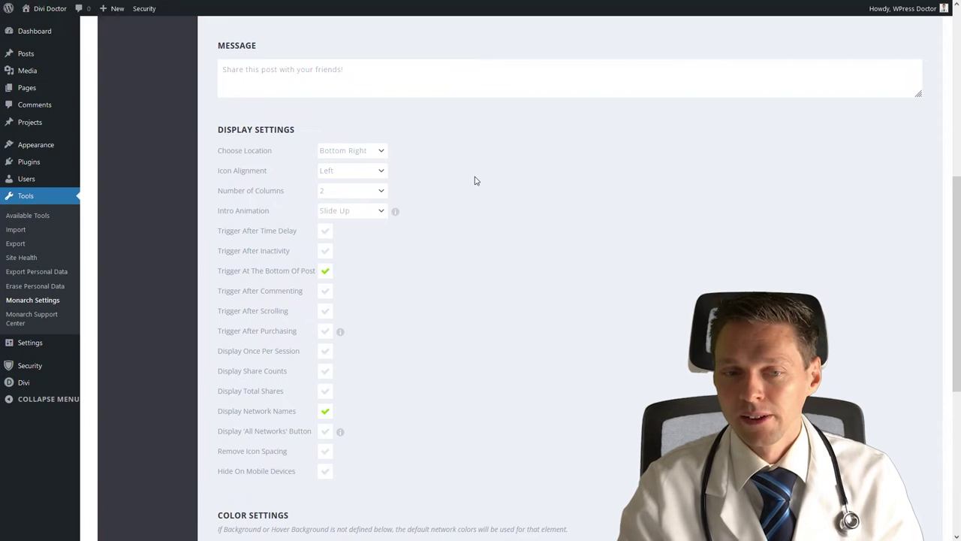
Step: Trigger the fly-in after time delay, inactivity, commenting, scrolling and purchasing, once per session
left_click(325, 234)
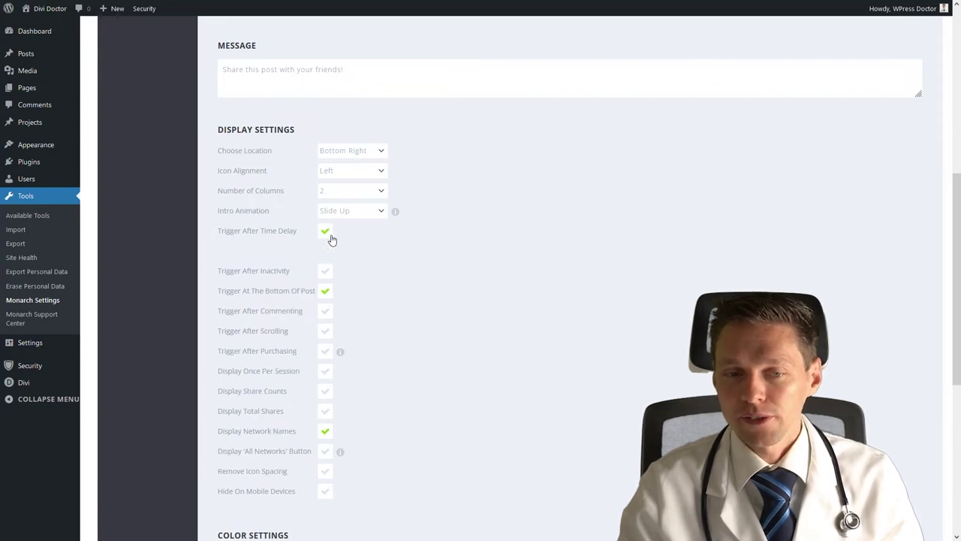
left_click(325, 272)
left_click(325, 332)
left_click(325, 351)
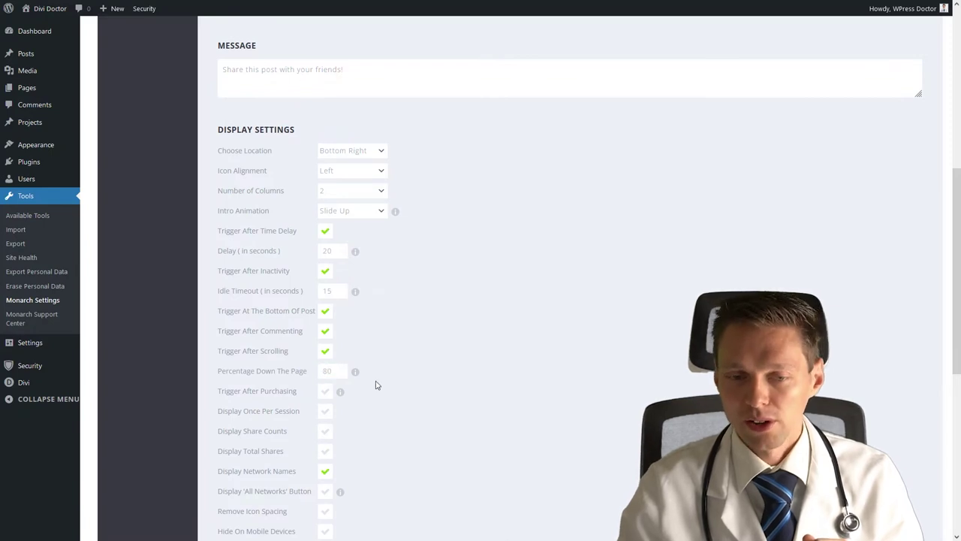
left_click(325, 391)
left_click(326, 411)
Step: Leave fly-in share counts switched off
left_click(327, 456)
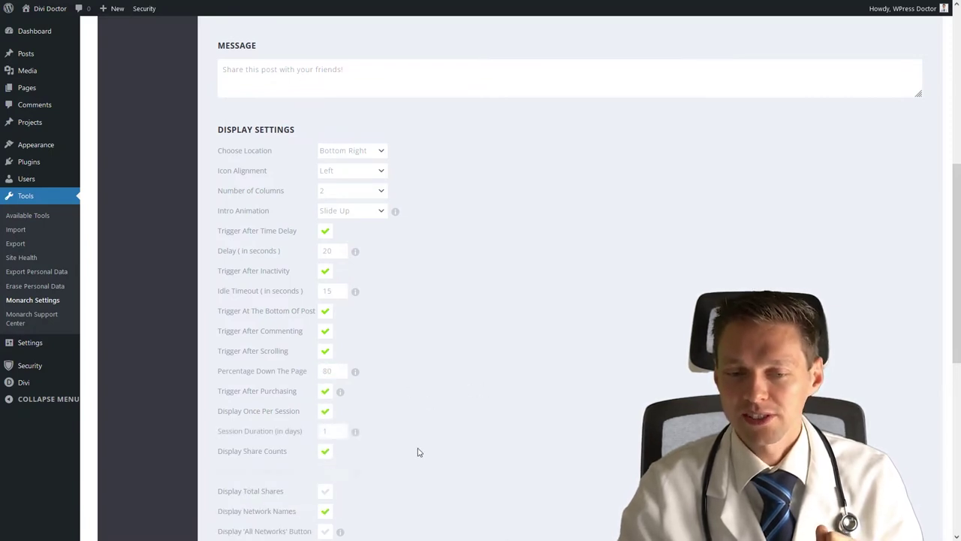
left_click(326, 454)
middle_click(584, 343)
left_click(526, 409)
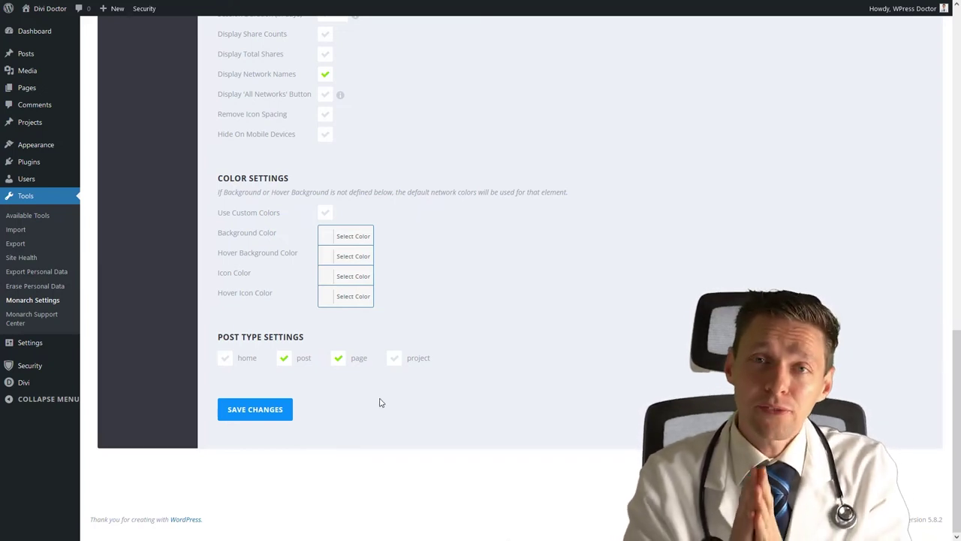
middle_click(599, 336)
scroll(575, 276, "up", 15)
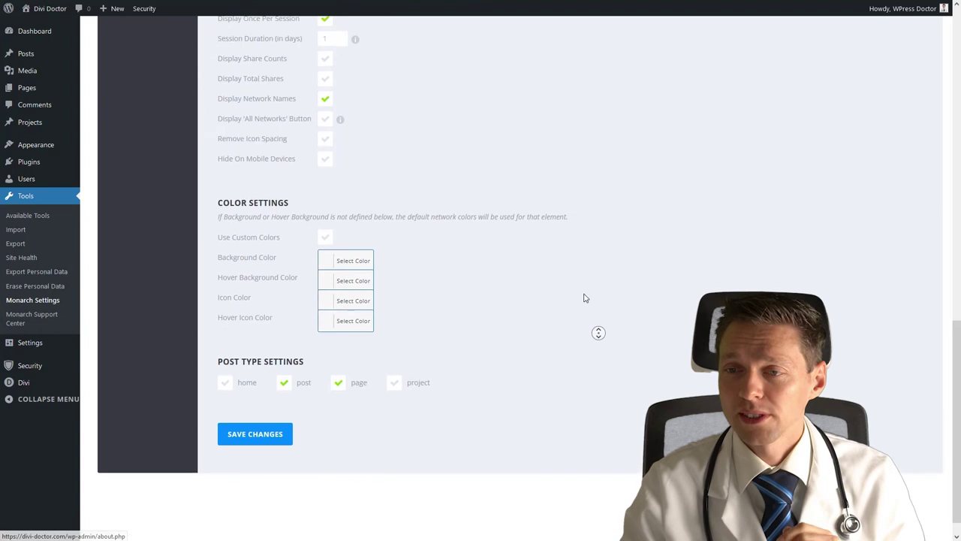
Step: Untick page under the pop-up's post type settings and save the change
left_click(136, 205)
middle_click(632, 278)
scroll(633, 348, "down", 15)
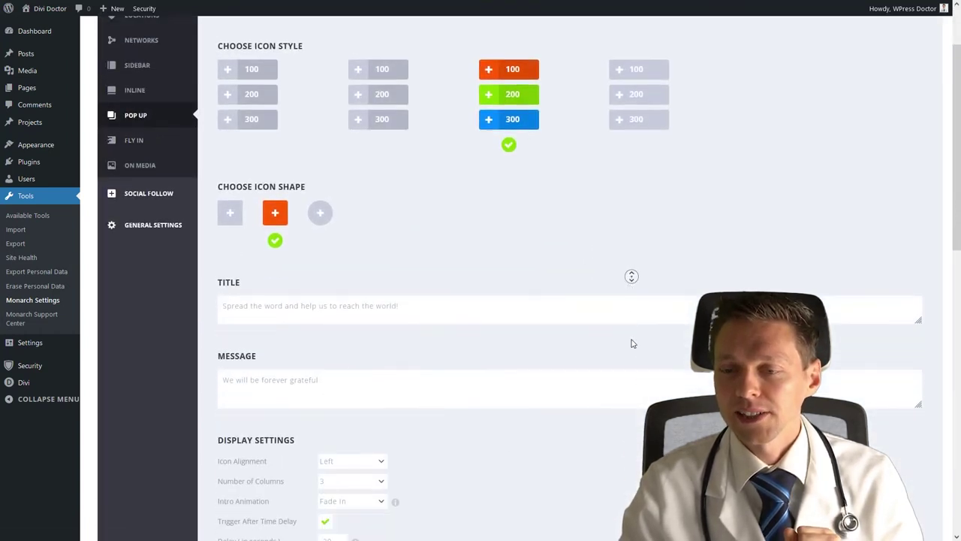
left_click(339, 358)
left_click(290, 409)
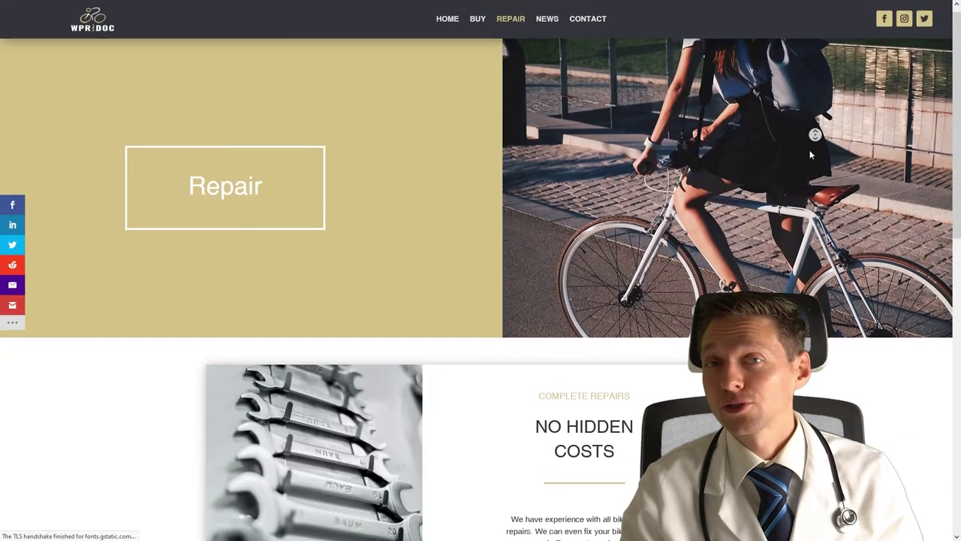
Step: Scroll the Repair page until the bottom-right Share This fly-in appears, then close it
scroll(811, 156, "down", 5)
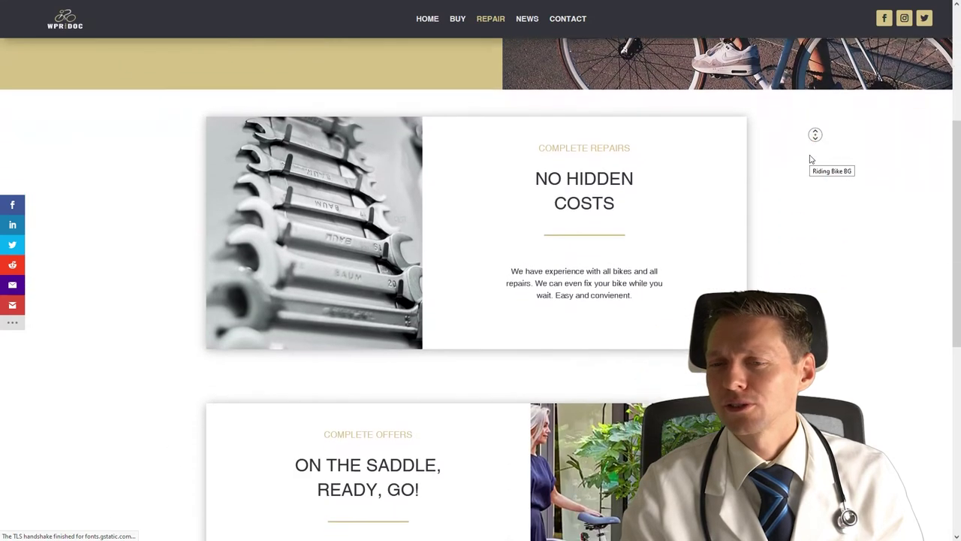
scroll(812, 159, "down", 5)
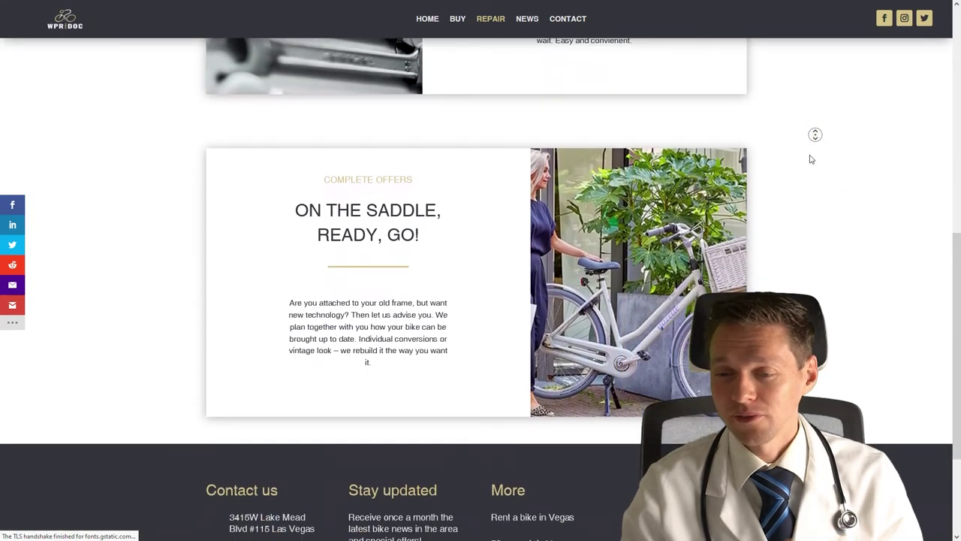
scroll(811, 159, "down", 3)
scroll(810, 166, "up", 1)
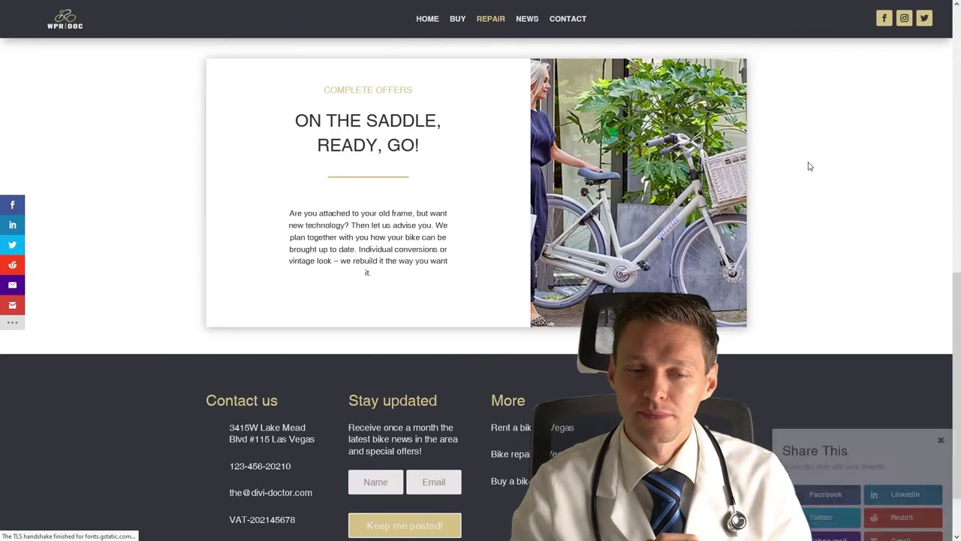
scroll(811, 168, "down", 1)
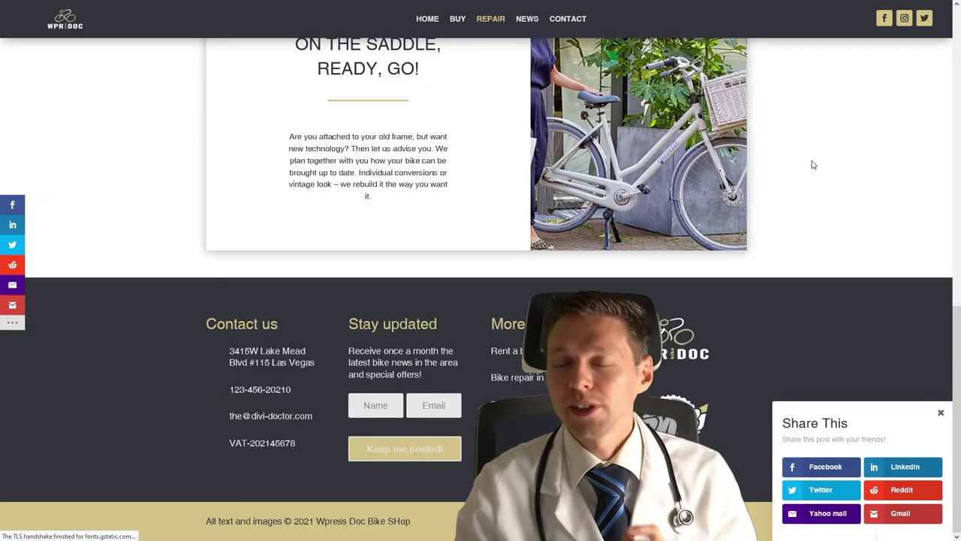
middle_click(818, 154)
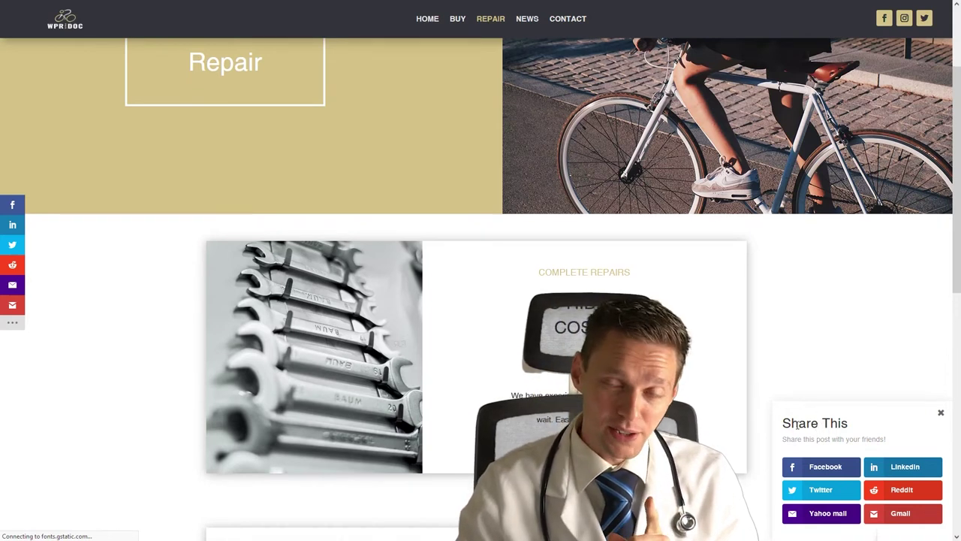
left_click(942, 412)
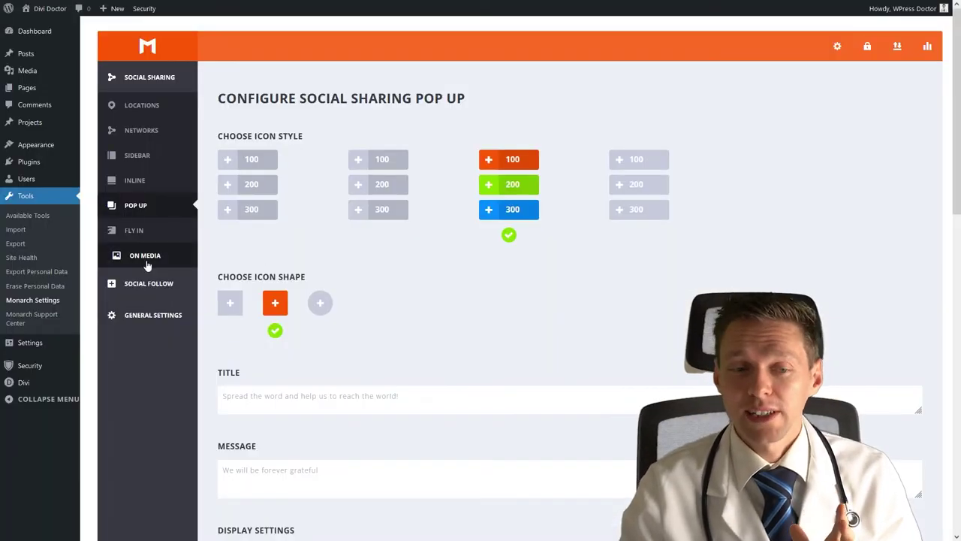
Step: Review Monarch's On Media sharing settings, then the Sidebar share icon settings
left_click(146, 261)
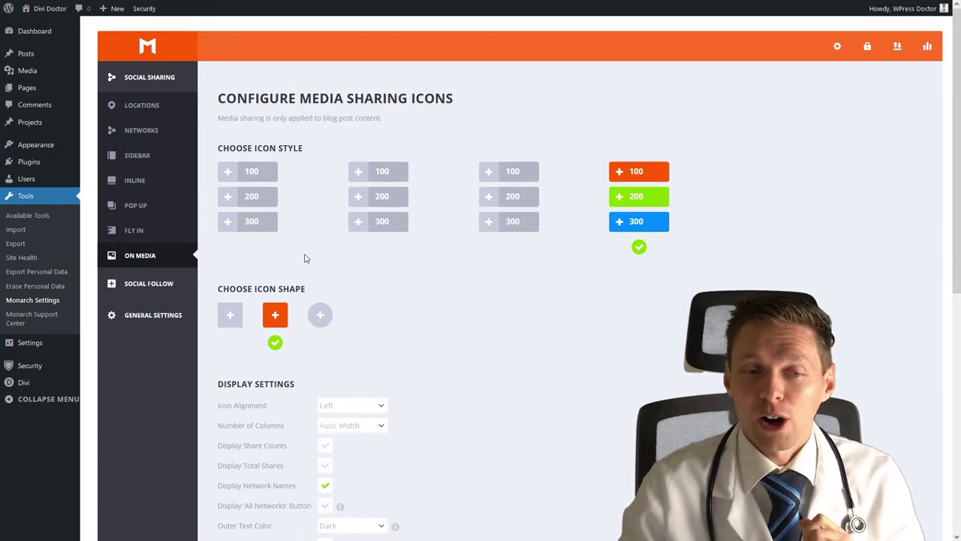
left_click(140, 144)
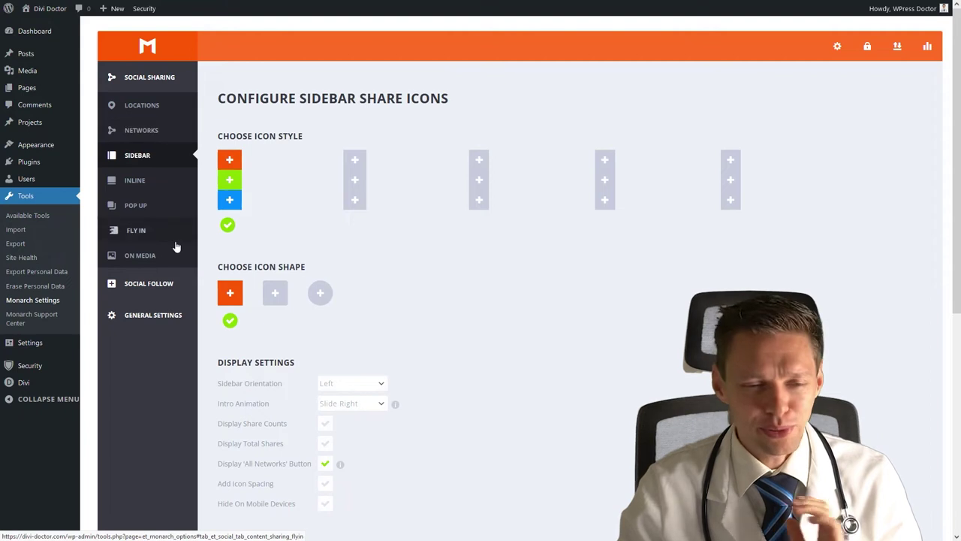
Step: In Social Follow's network picker, tick Facebook, Twitter, YouTube, Instagram, LinkedIn and Flickr
left_click(144, 286)
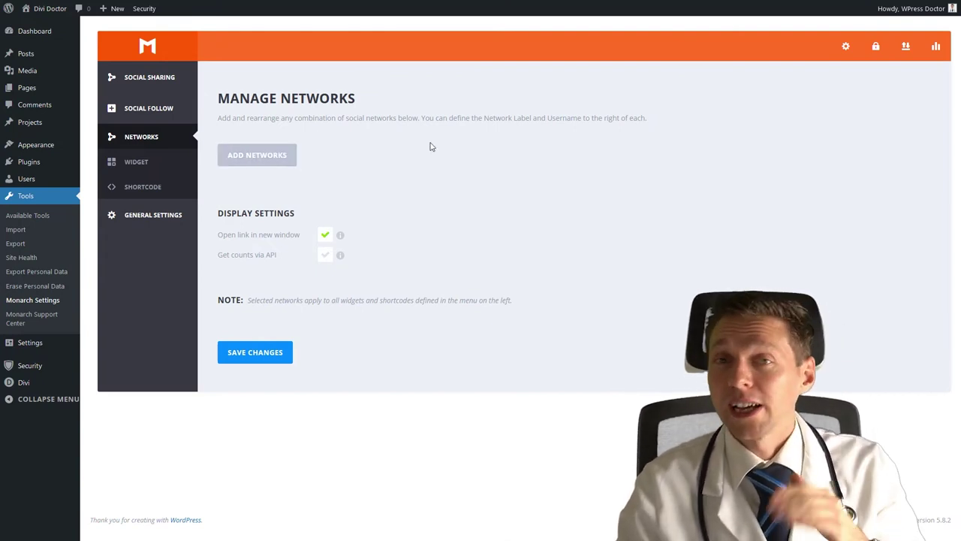
left_click(264, 158)
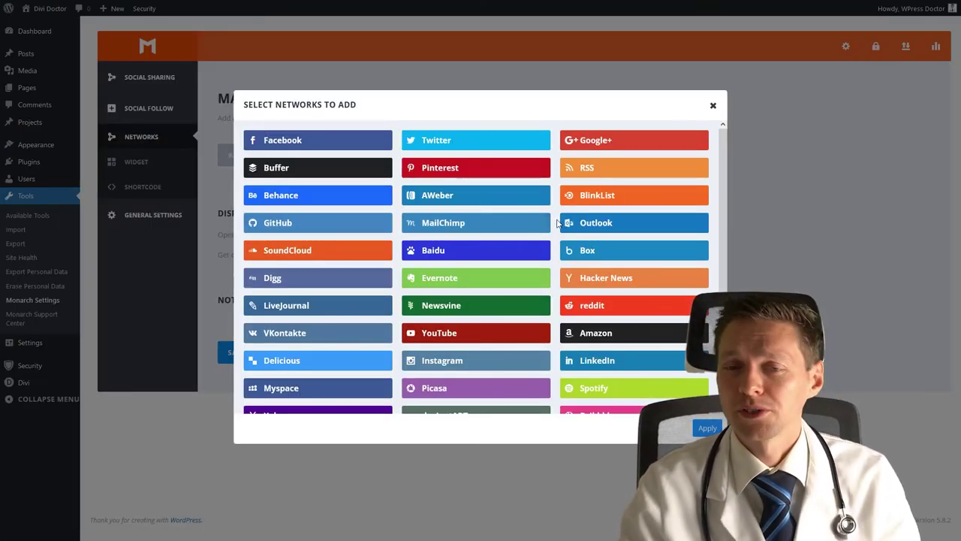
left_click(360, 140)
left_click(518, 140)
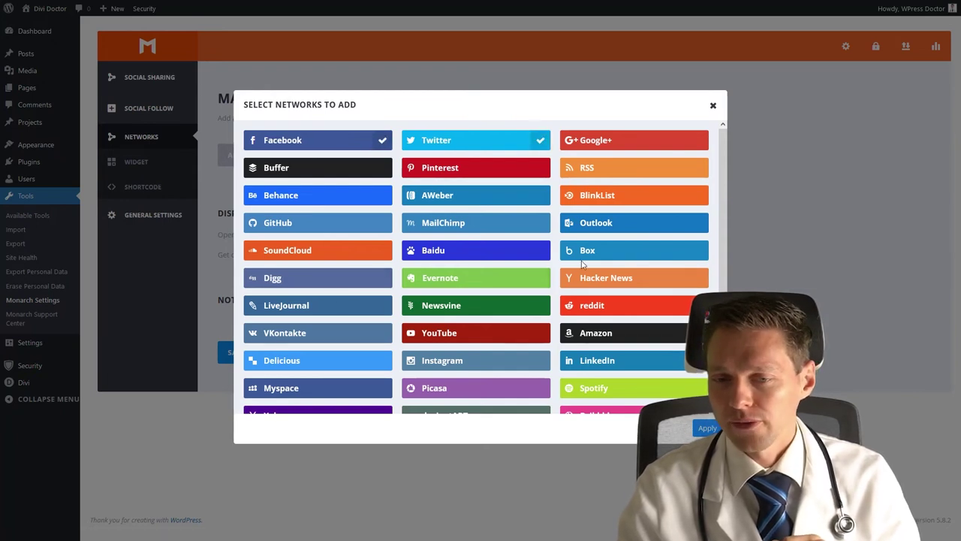
middle_click(550, 291)
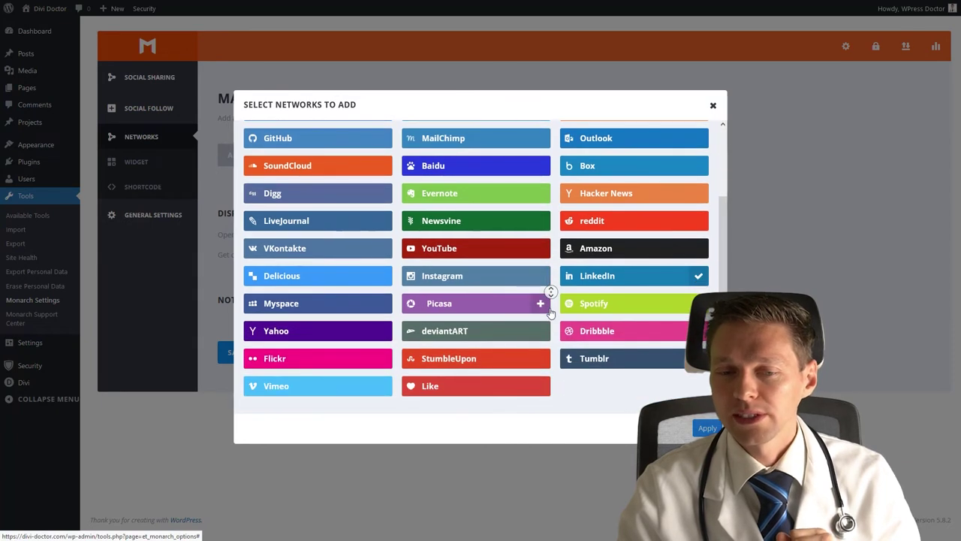
left_click(550, 312)
left_click(301, 358)
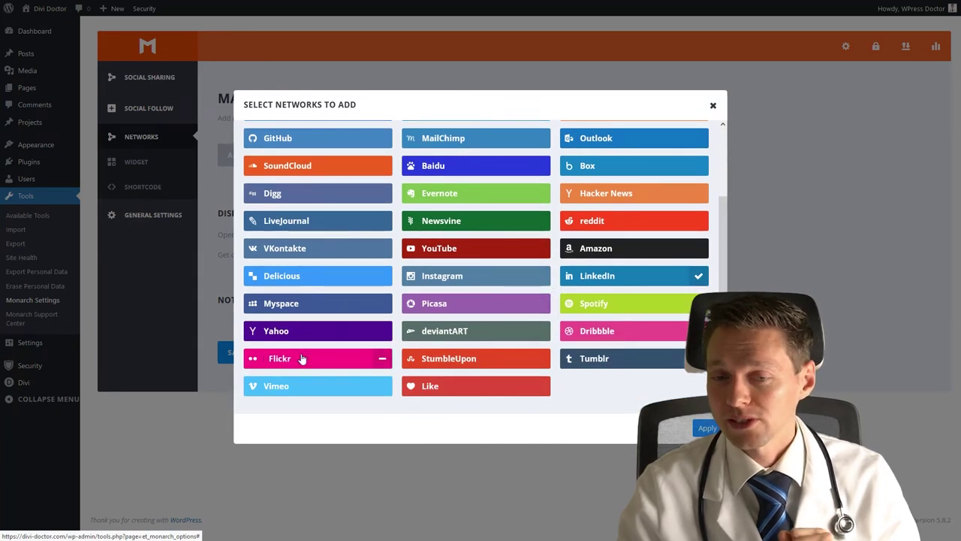
left_click(444, 278)
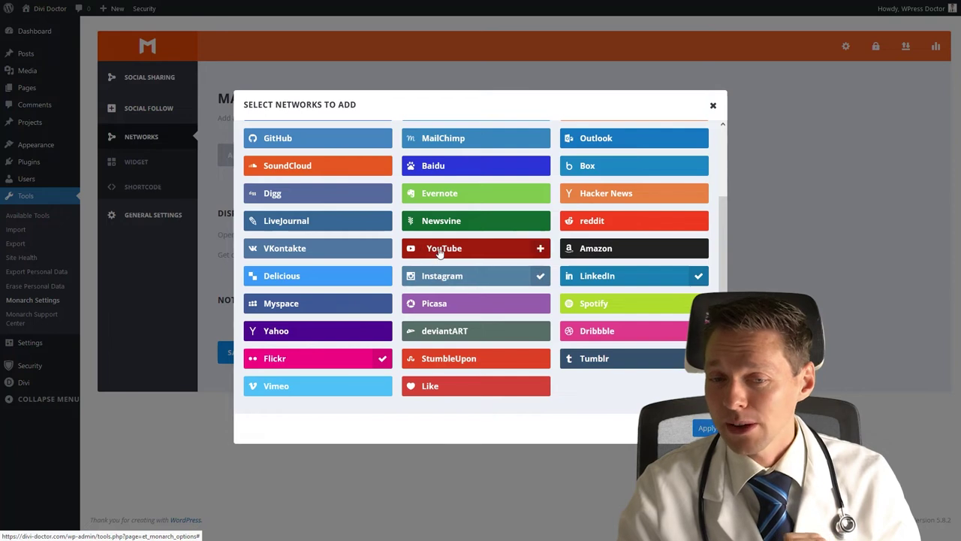
Step: Apply the chosen networks and edit the Twitter, YouTube, Instagram and LinkedIn labels
left_click(708, 428)
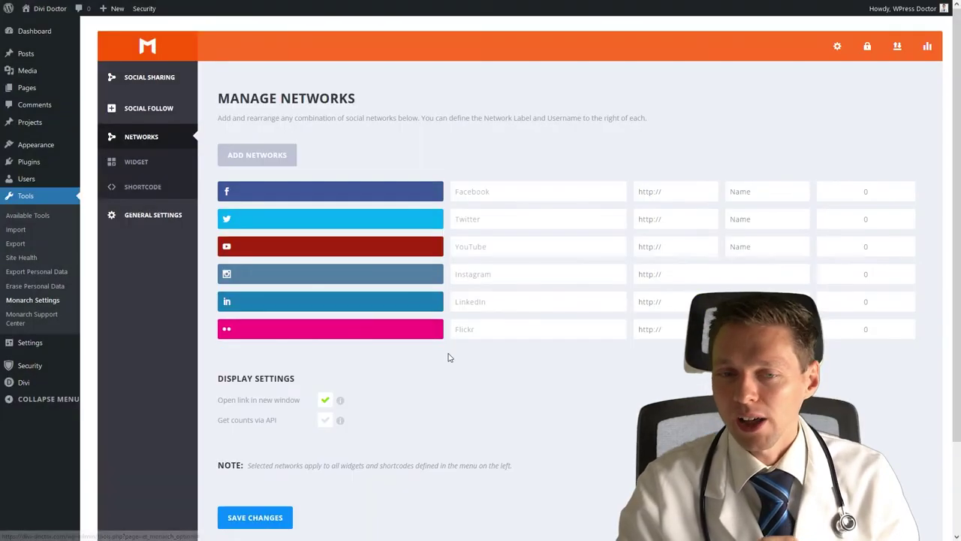
left_click(456, 218)
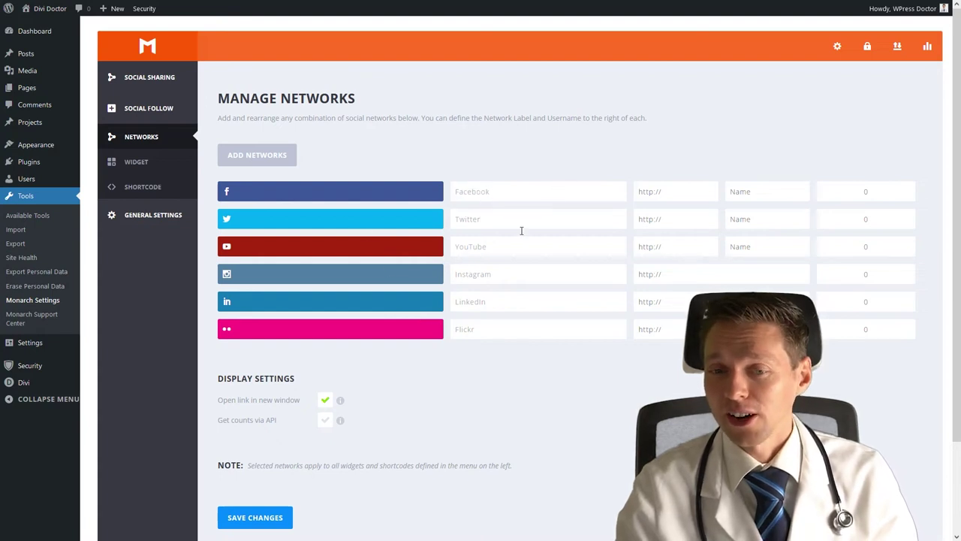
double_click(488, 247)
double_click(526, 274)
left_click(512, 304)
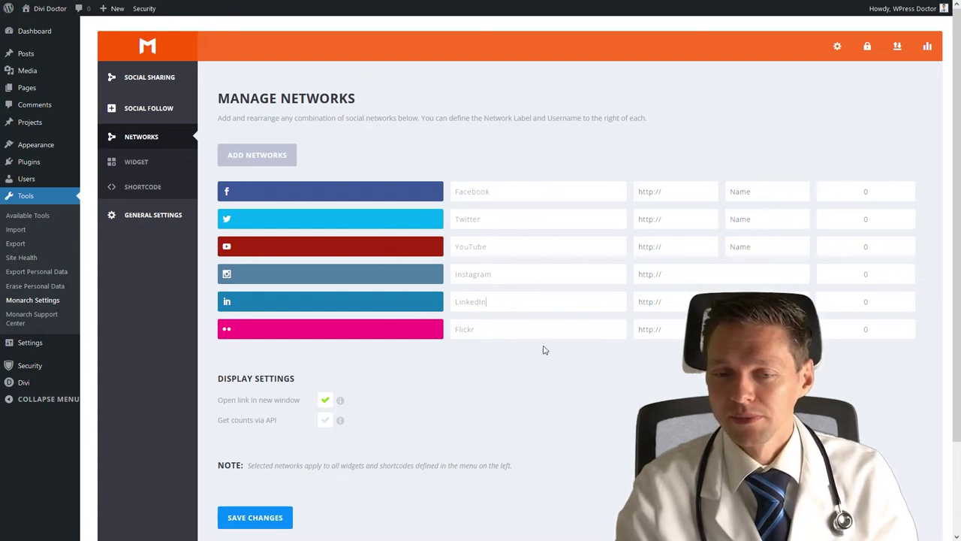
left_click(676, 192)
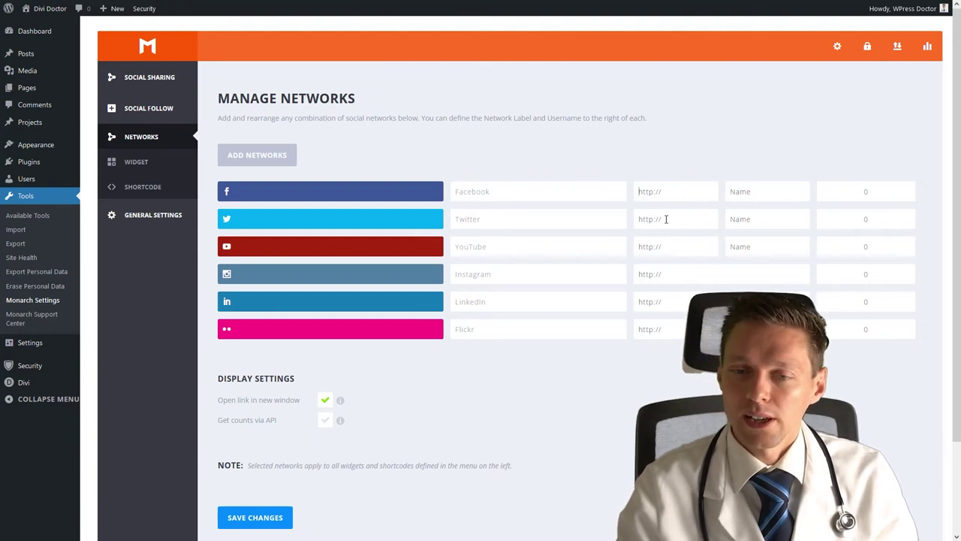
type("http")
type("s://youtube.com/")
type("c/")
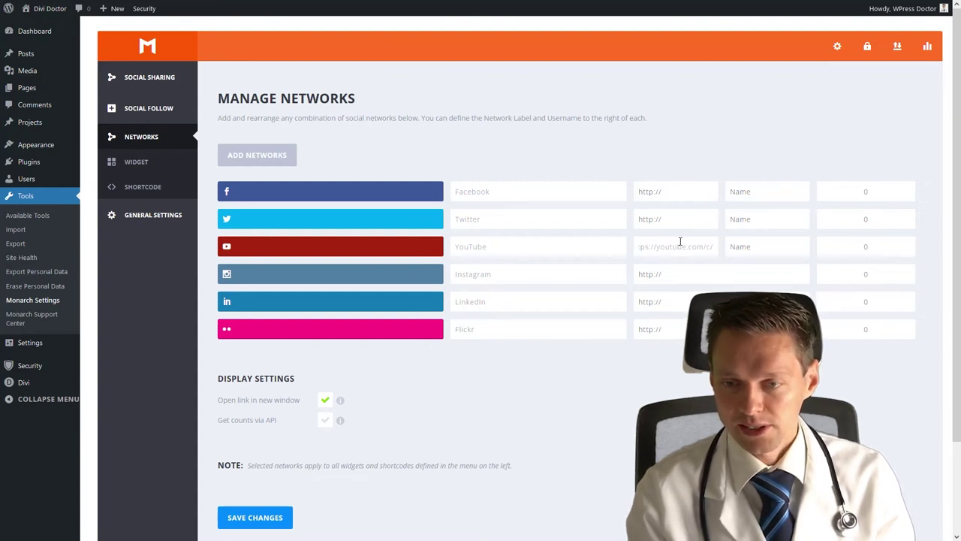
type("wpressdoctor/")
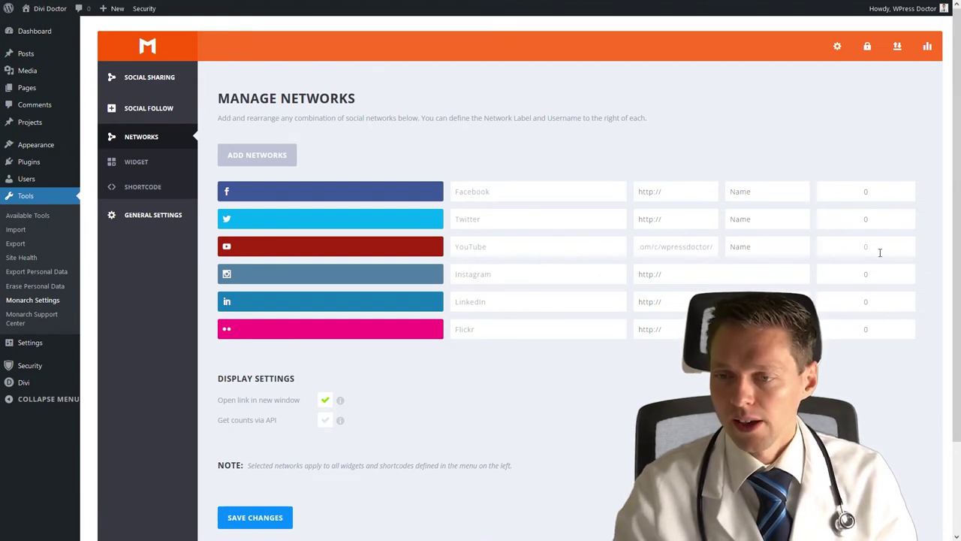
double_click(851, 251)
type("500000")
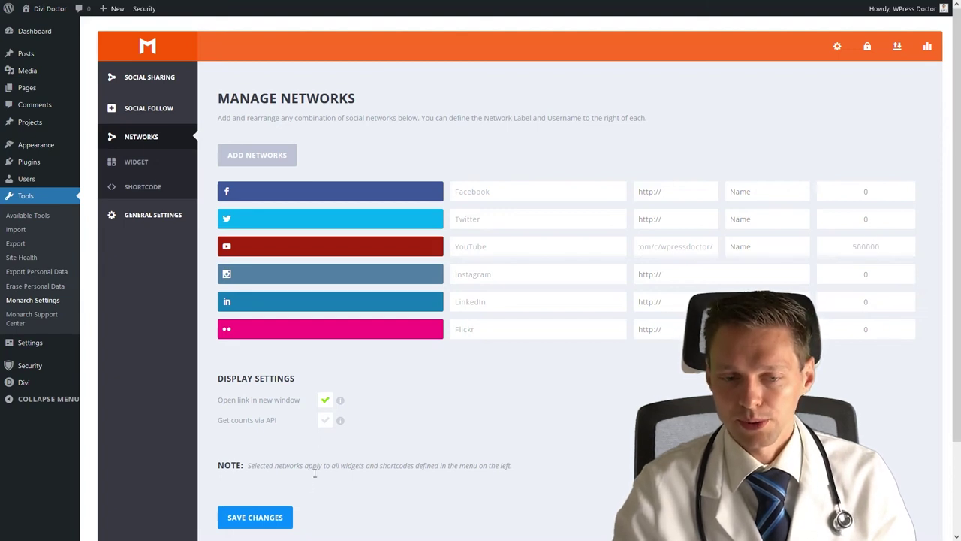
left_click(259, 517)
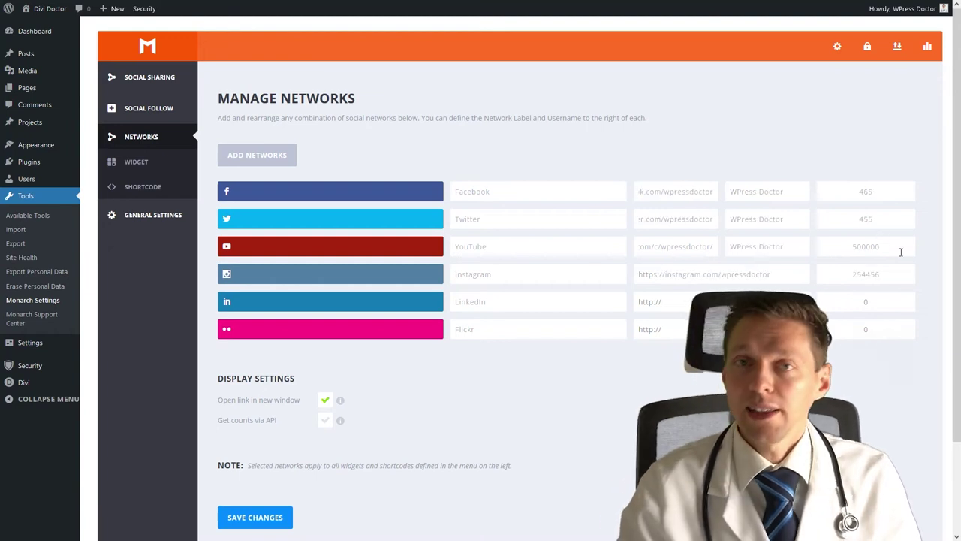
left_click(271, 515)
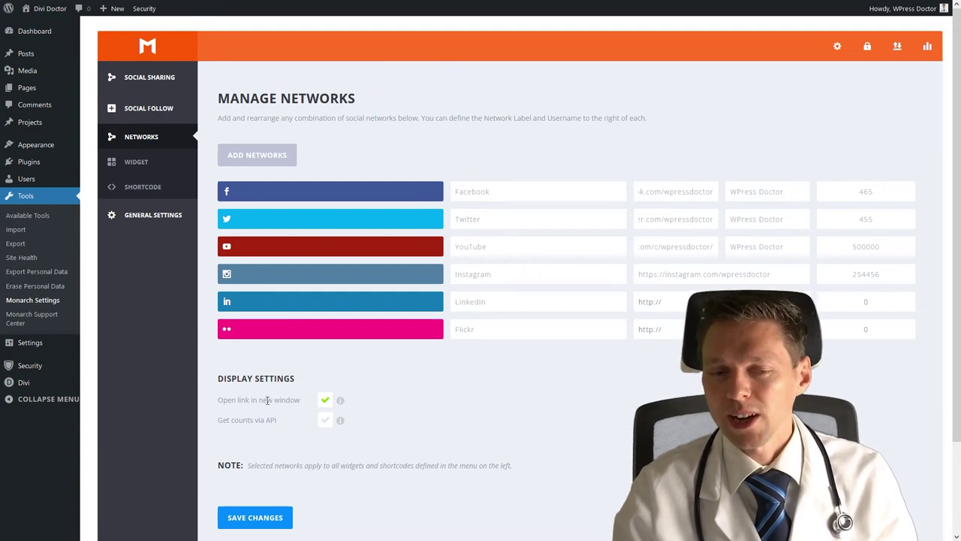
Step: Tick Get counts via API and scroll through the LinkedIn, Twitter and YouTube API settings
left_click(328, 425)
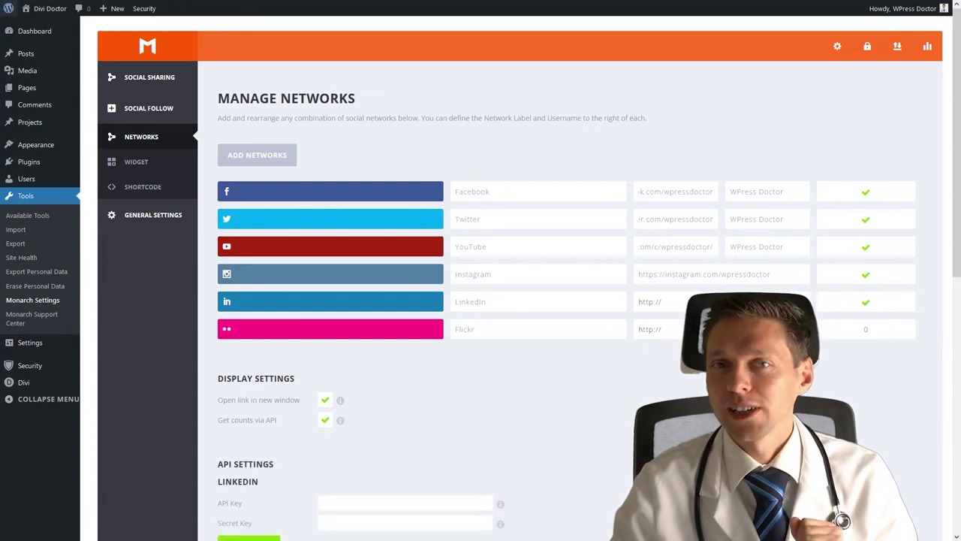
scroll(681, 395, "down", 1)
scroll(681, 396, "down", 5)
scroll(682, 396, "down", 1)
scroll(681, 396, "up", 2)
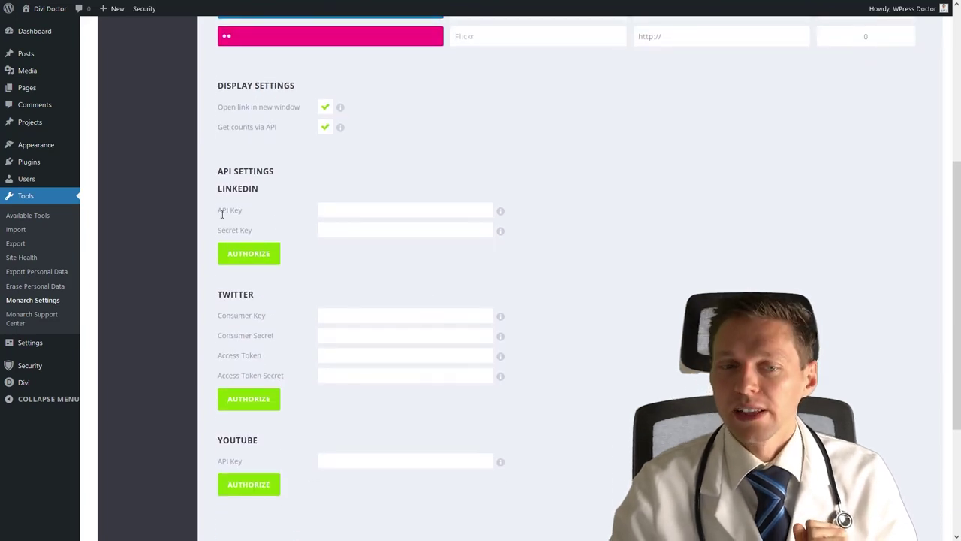
scroll(481, 278, "down", 1)
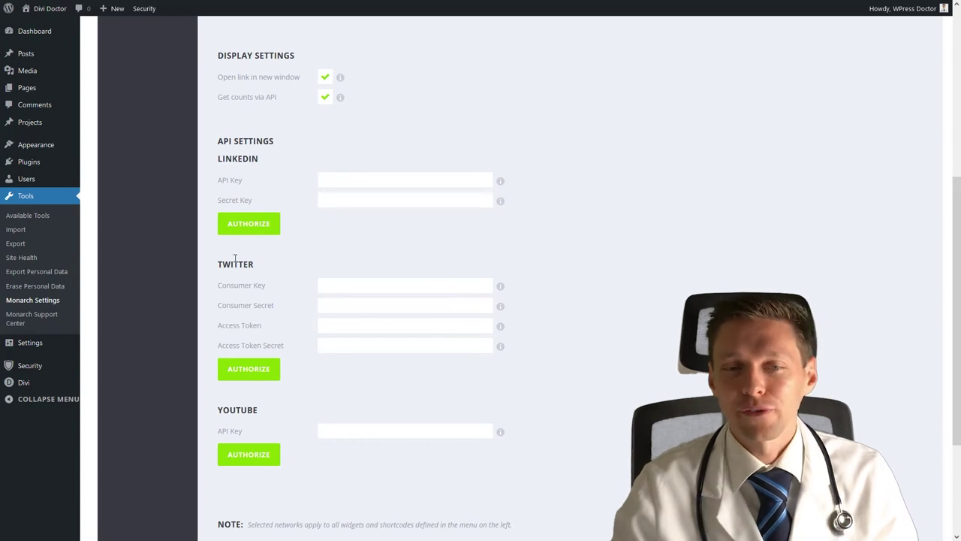
Step: Look over the Social Follow Widget tab settings
scroll(325, 86, "up", 5)
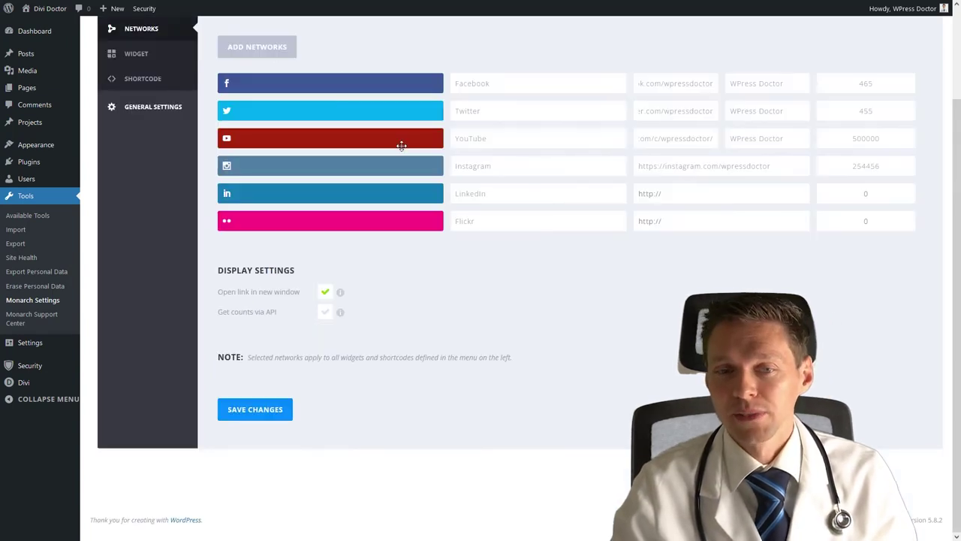
left_click(148, 164)
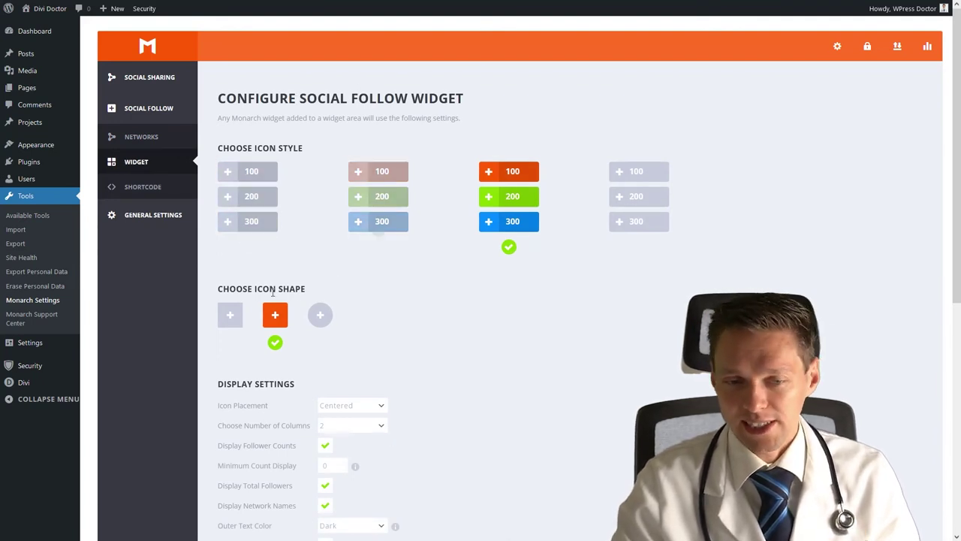
middle_click(568, 308)
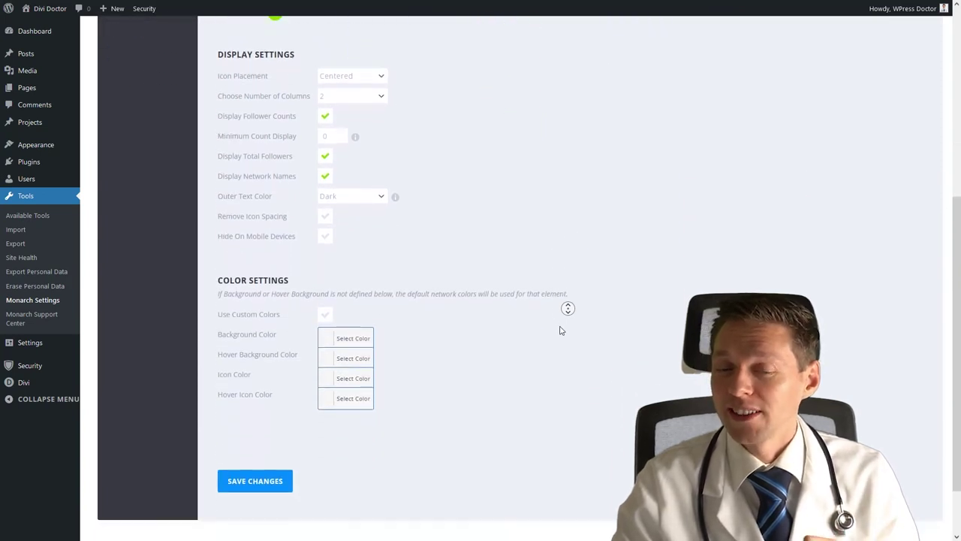
left_click(565, 274)
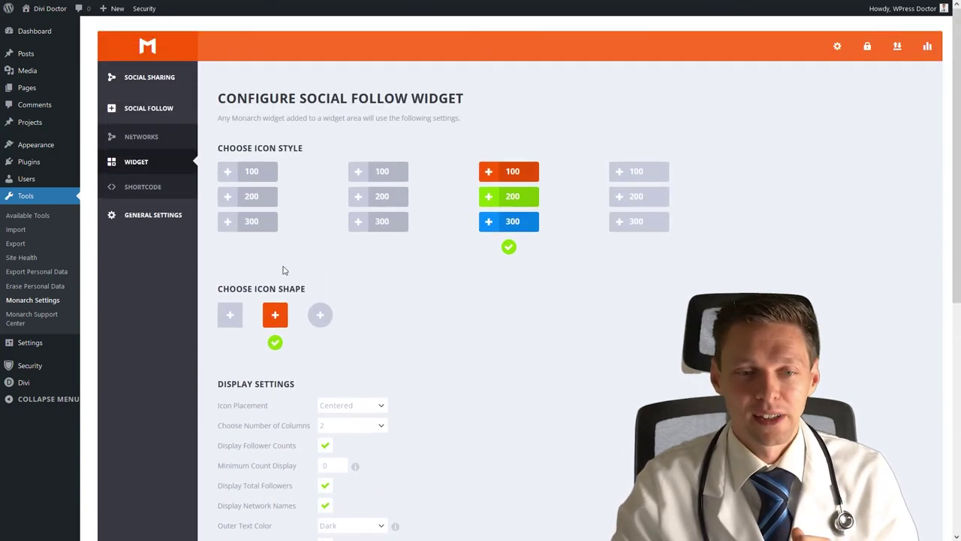
Step: On the Shortcode tab, generate the social follow shortcode and select its text
left_click(160, 193)
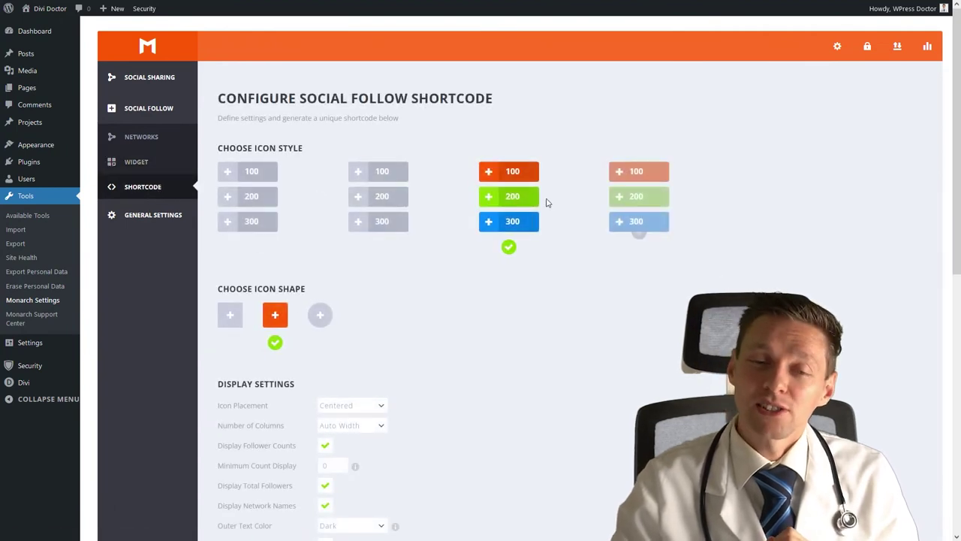
middle_click(624, 337)
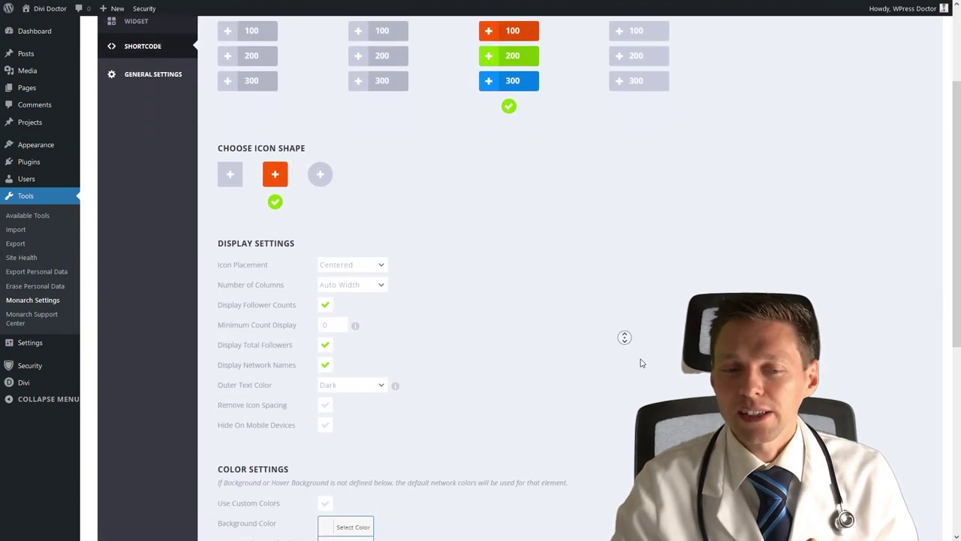
left_click(349, 341)
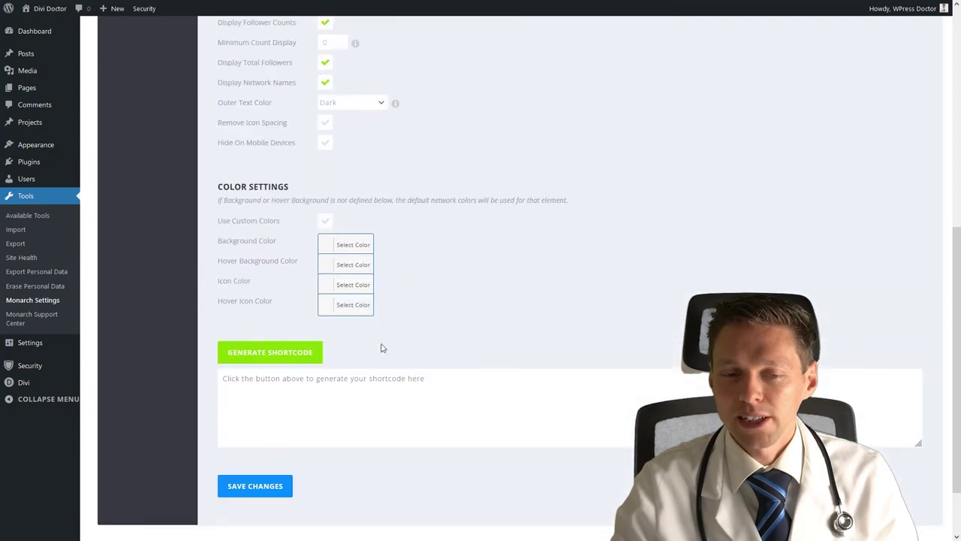
left_click(270, 355)
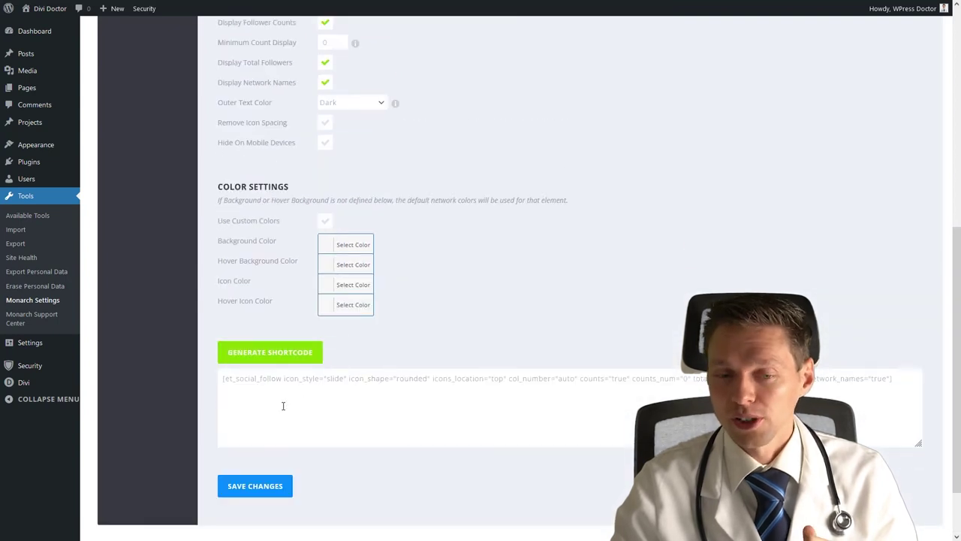
left_click(265, 378)
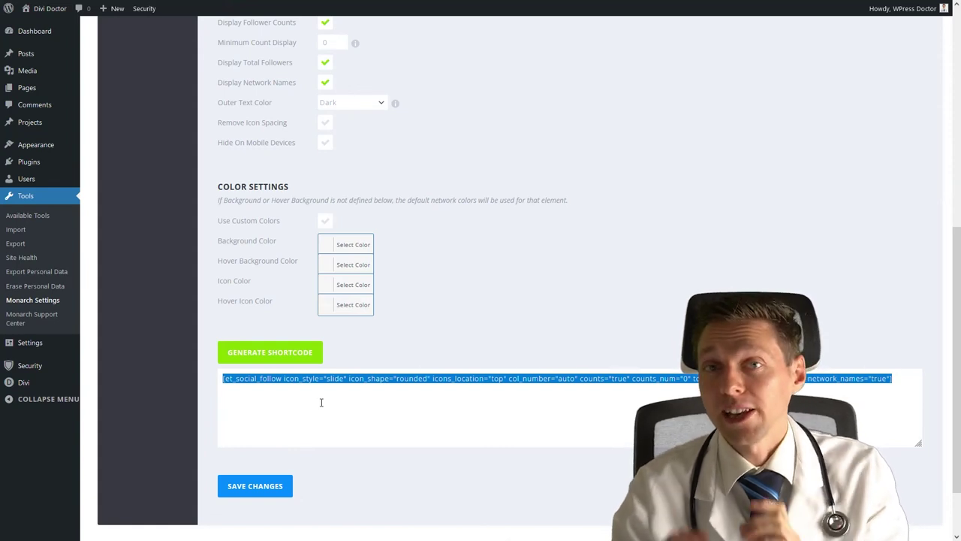
scroll(444, 311, "down", 1)
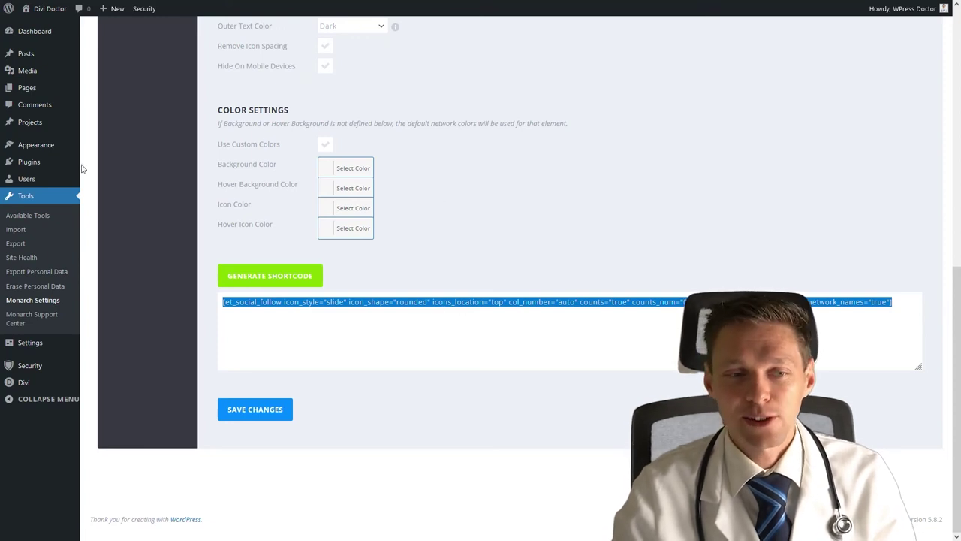
Step: In Appearance > Widgets, insert the Monarch Follow block (searched 'mona') into the Sidebar
mouse_move(50, 145)
left_click(108, 180)
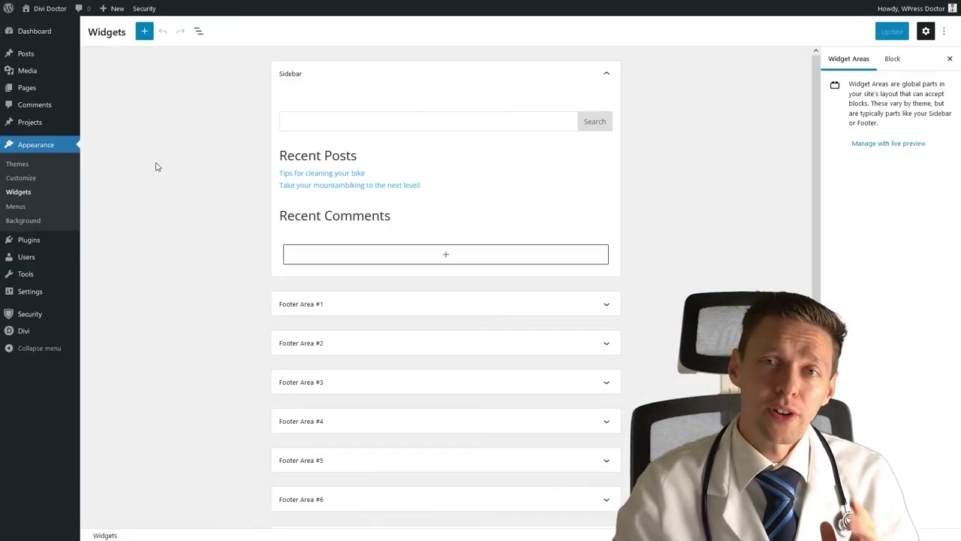
left_click(144, 33)
type("monarch")
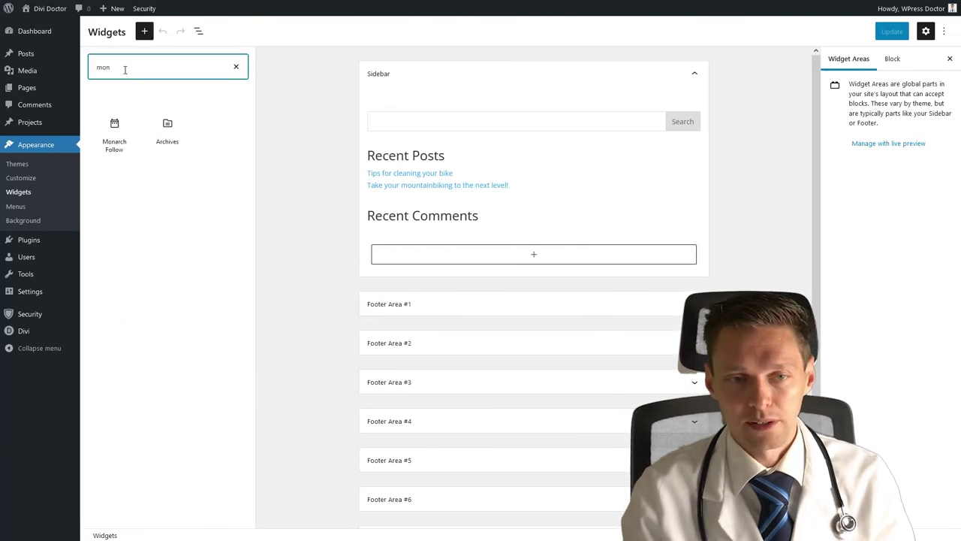
left_click(115, 139)
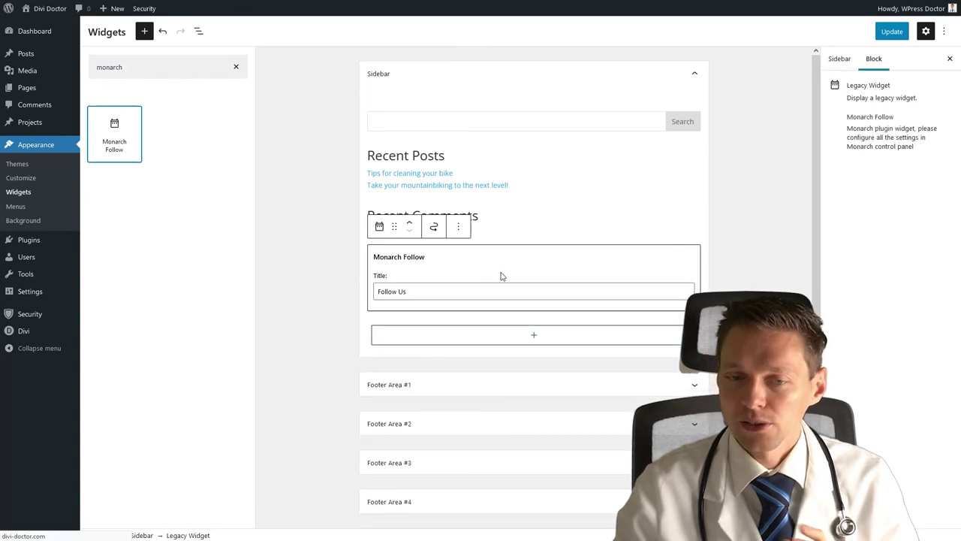
left_click(764, 197)
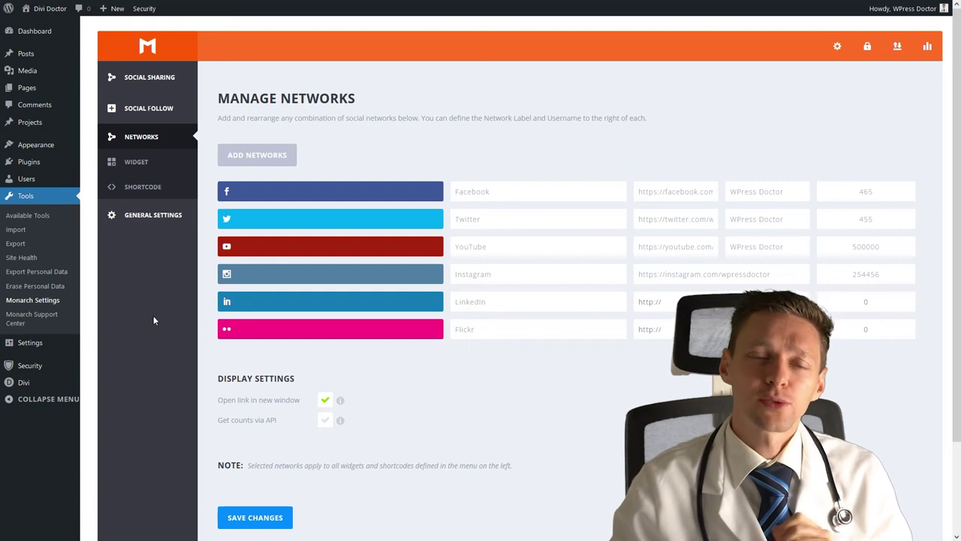
Step: Review Monarch's General Settings page, then return to Social Sharing's Manage Locations
left_click(146, 216)
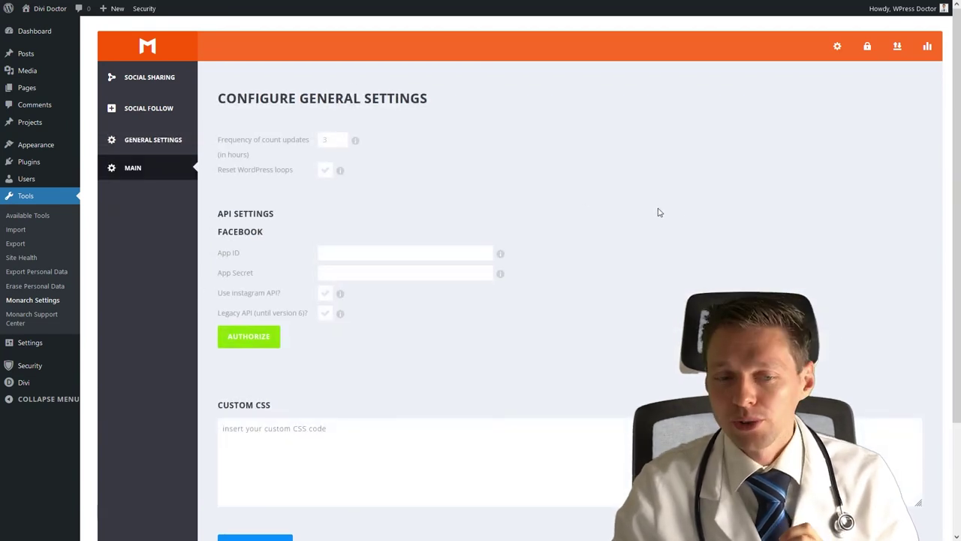
middle_click(706, 208)
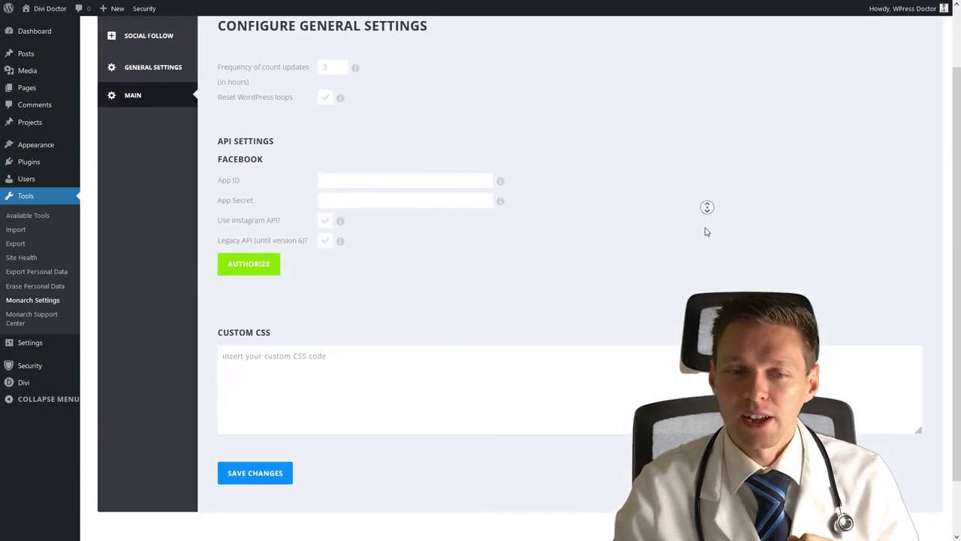
middle_click(704, 232)
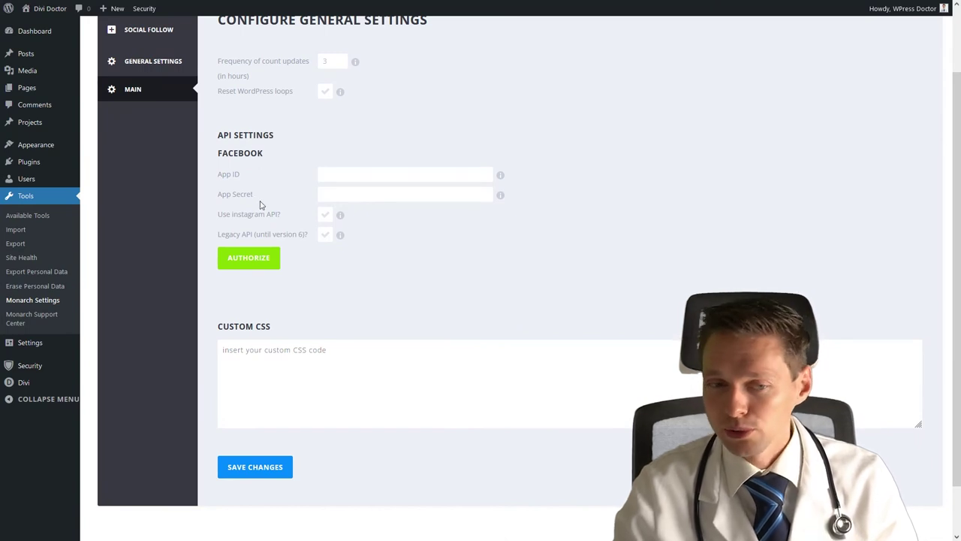
left_click(326, 216)
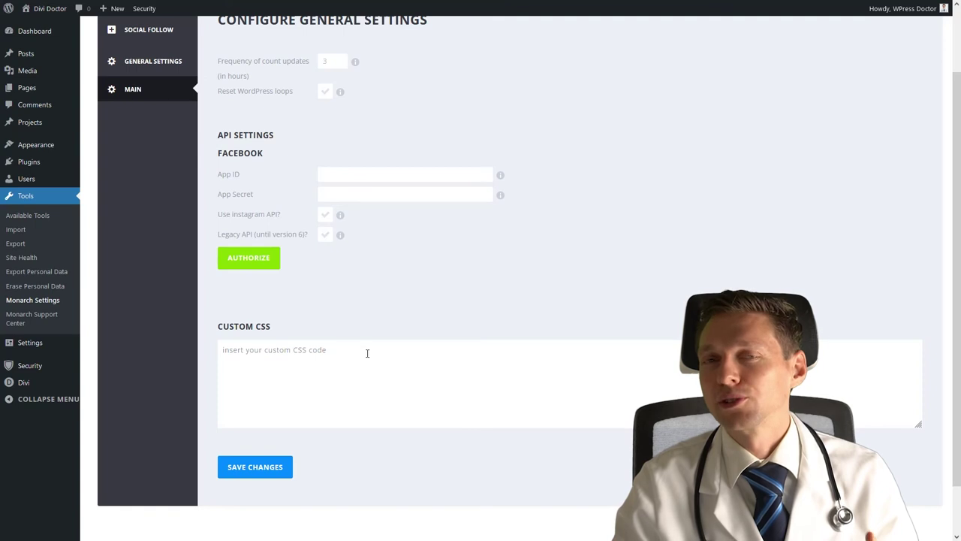
scroll(760, 278, "up", 2)
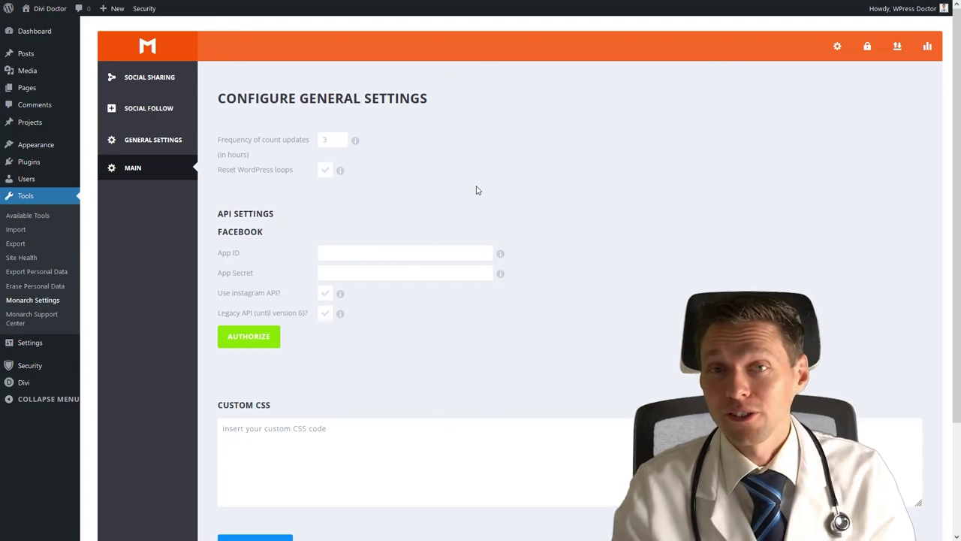
left_click(149, 77)
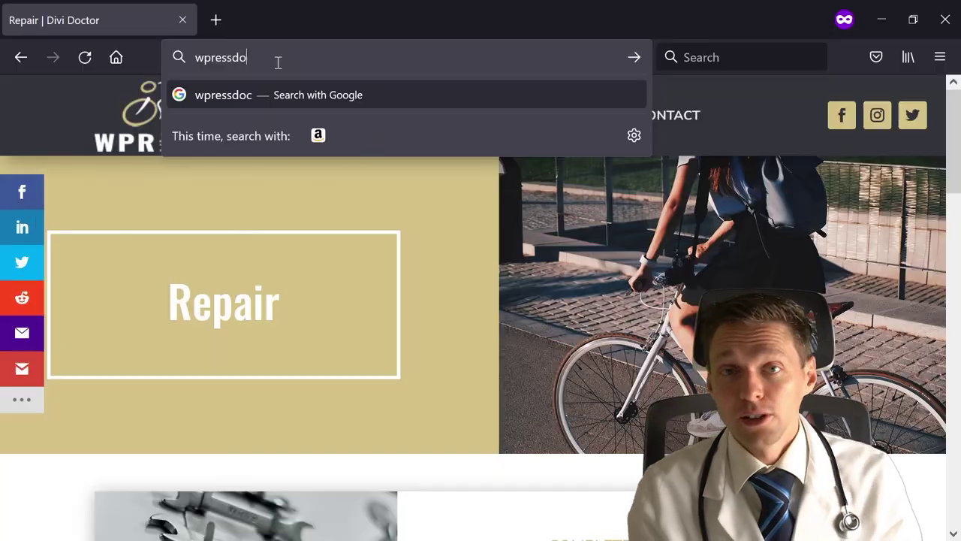
Step: Load wpressdoctor.com/monarch in the address bar
key("ctrl+a")
key("BackSpace")
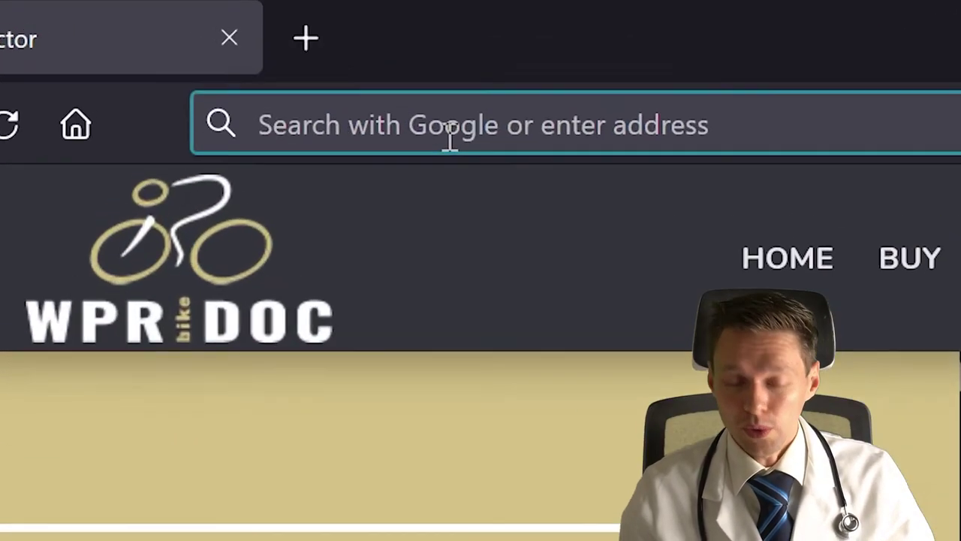
type("wpressdoctor.com")
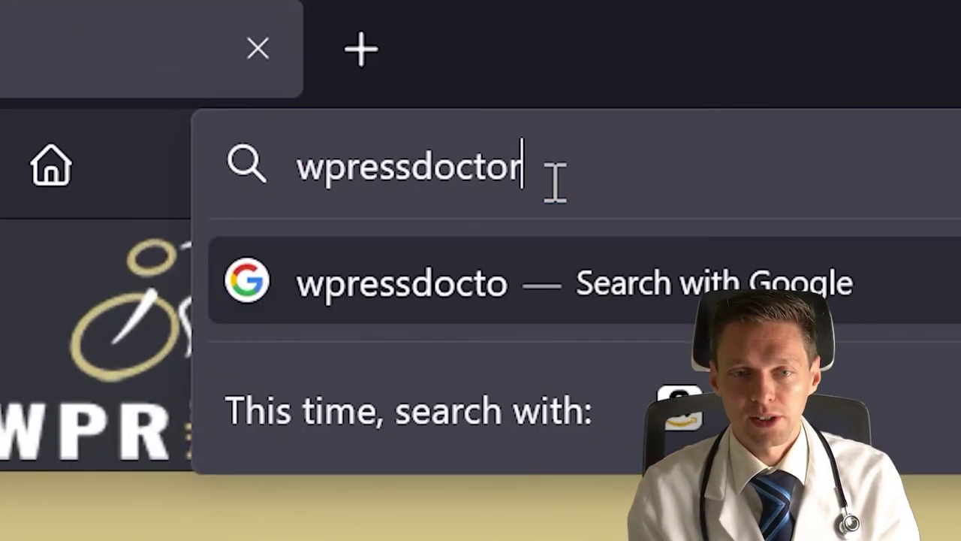
type("/monarch")
key("Return")
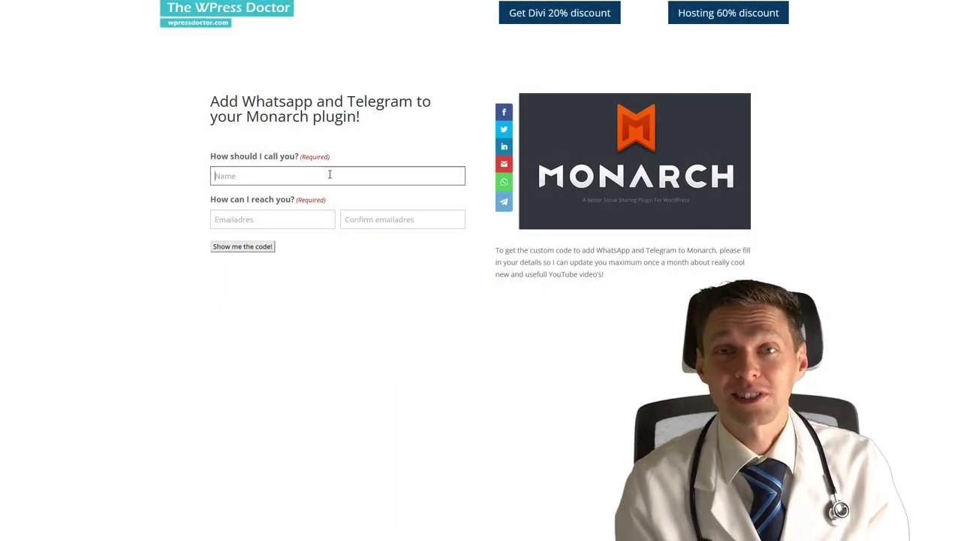
Step: Fill in the name and e-mail fields and submit with 'Show me the code!'
type("WPrse")
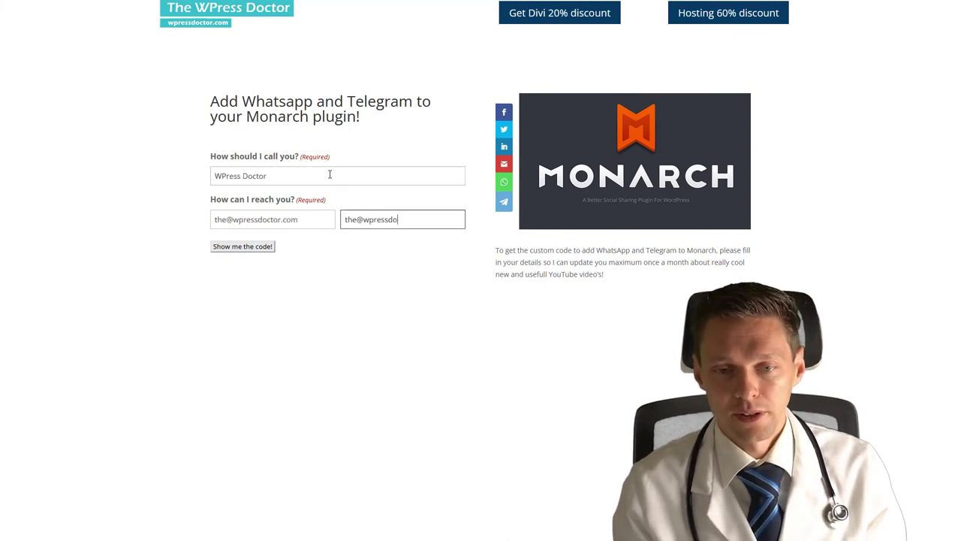
type("ctor.com")
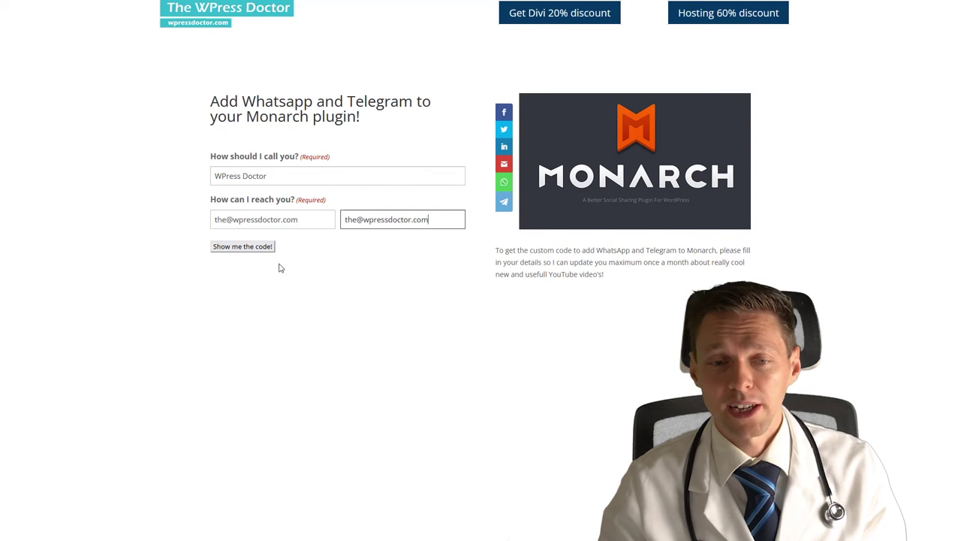
left_click(244, 248)
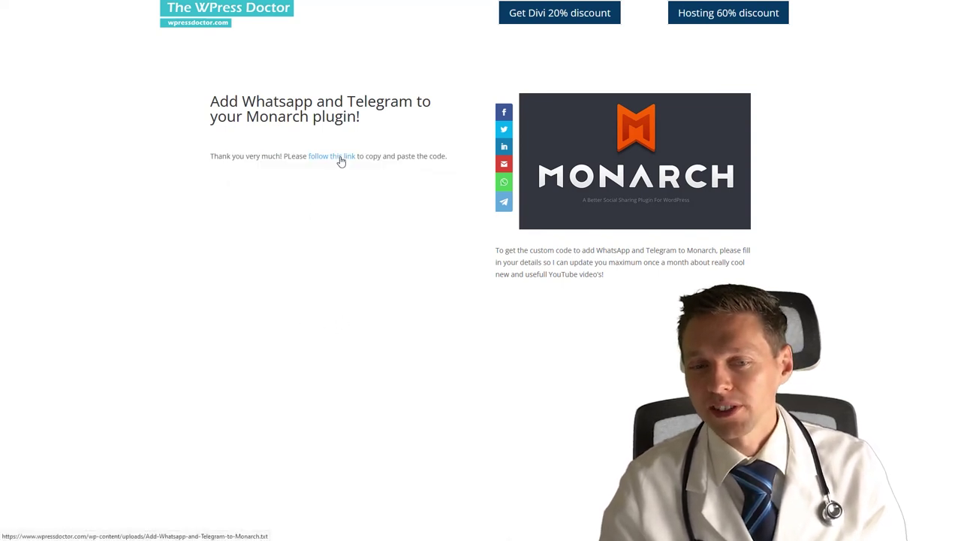
Step: Open the linked Add-Whatsapp-and-Telegram-to-Monarch.txt file and copy all its code
left_click(339, 161)
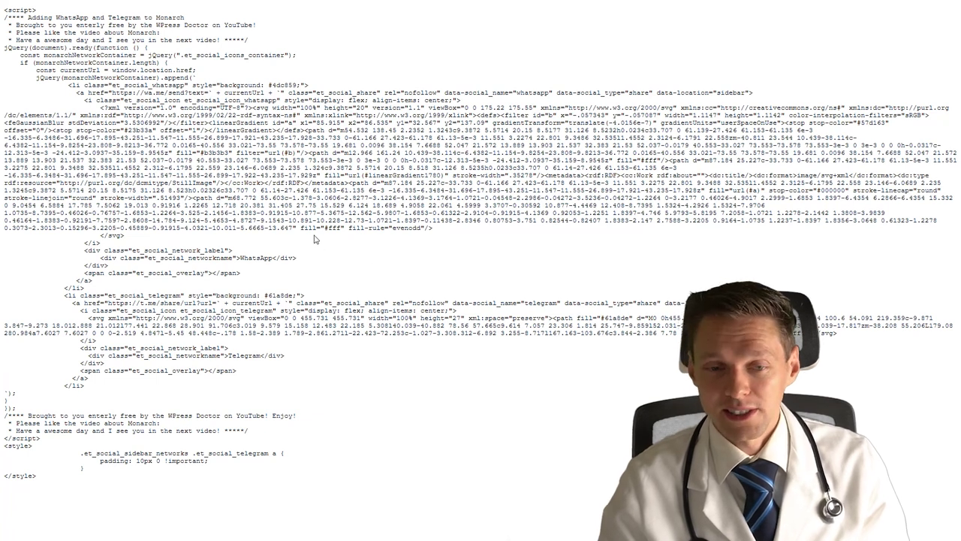
key("ctrl+a")
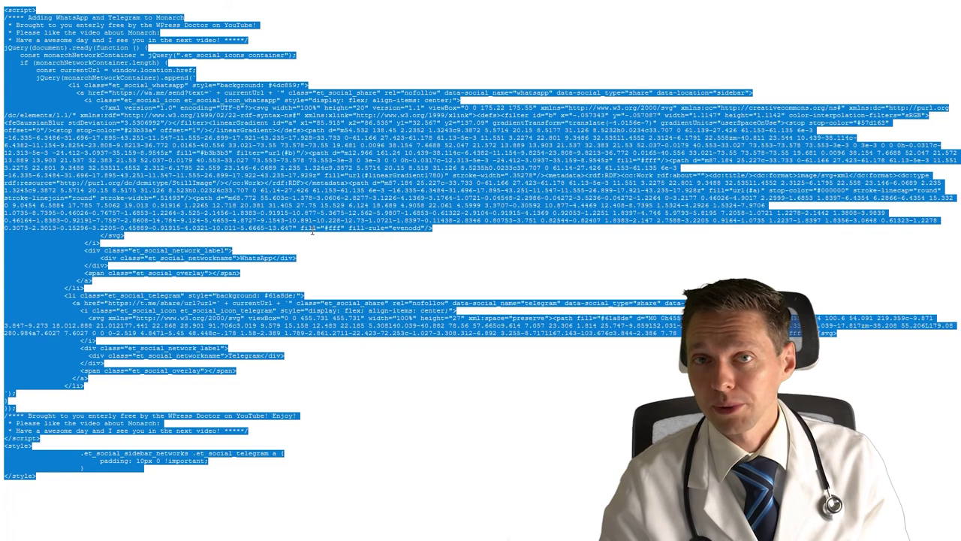
right_click(333, 174)
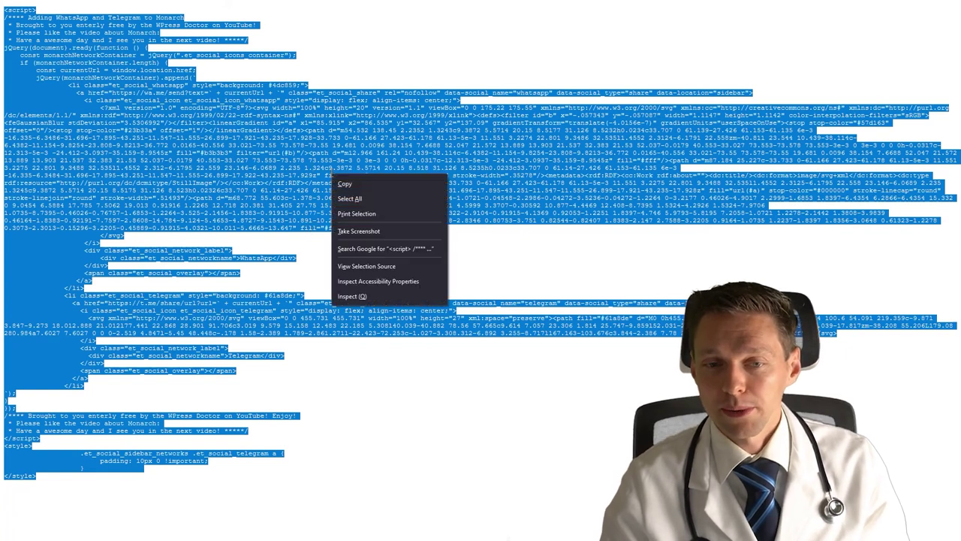
left_click(347, 184)
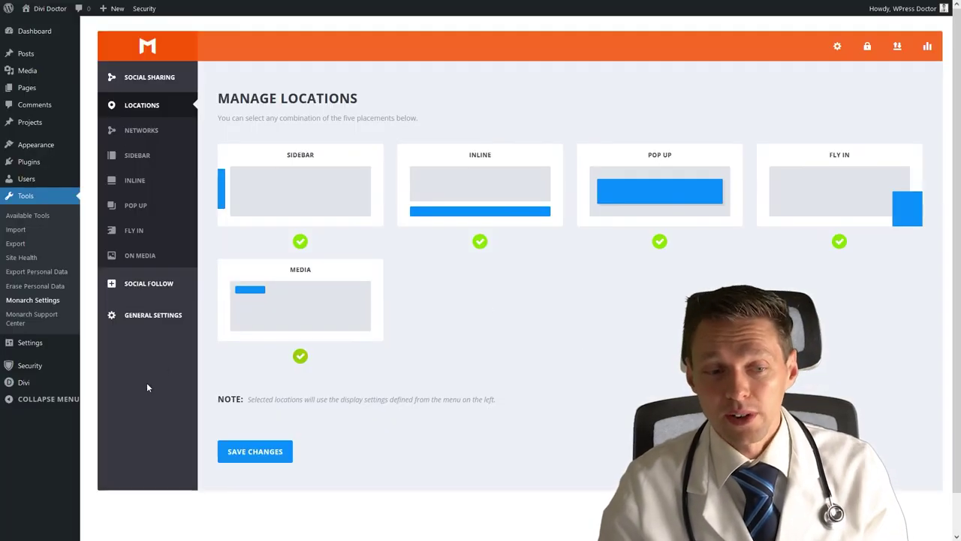
Step: Paste the code into Divi's Integration head code, enable header code, and save theme options
mouse_move(32, 385)
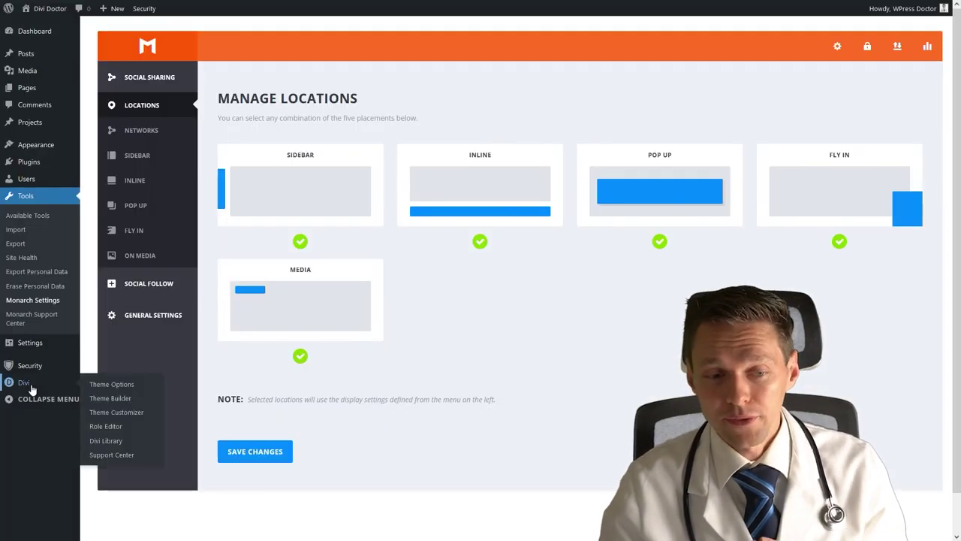
left_click(112, 387)
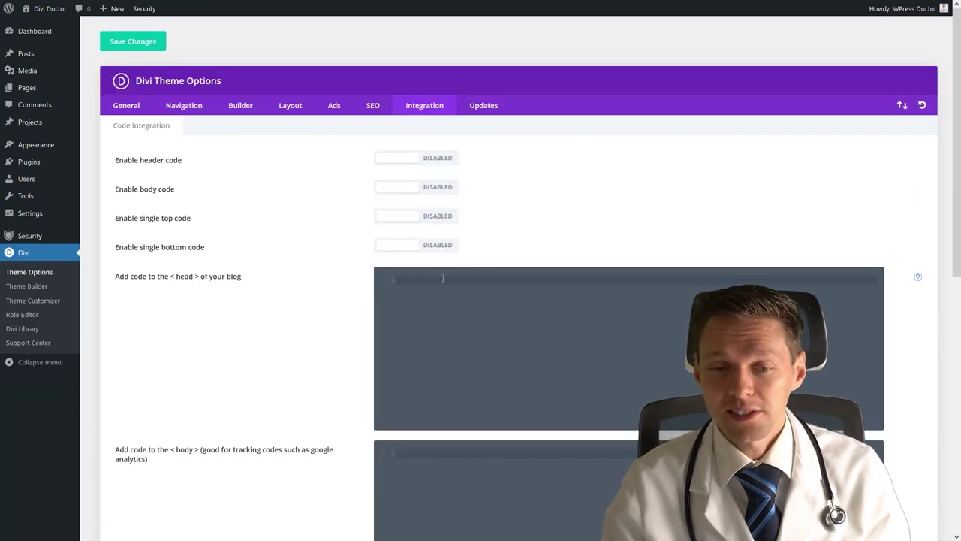
key("ctrl+v")
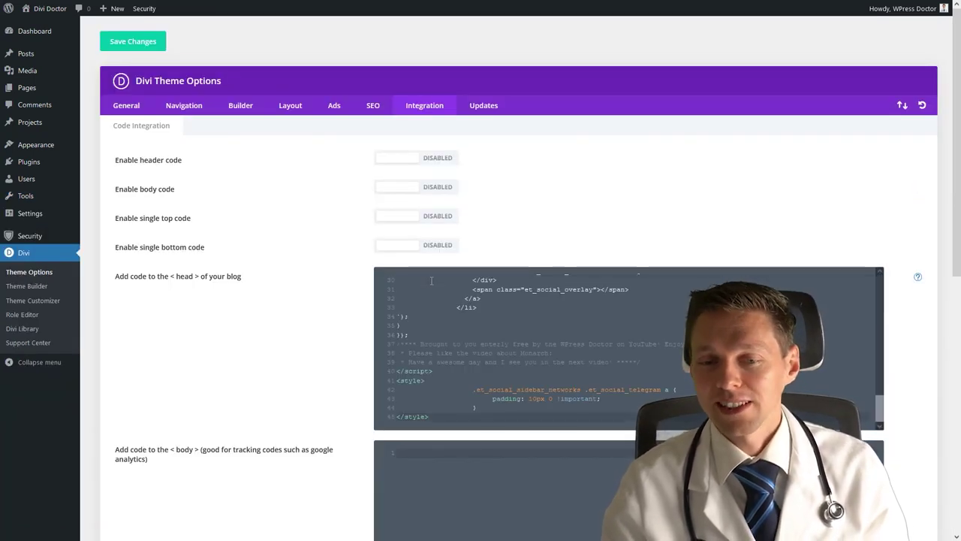
scroll(876, 292, "up", 10)
scroll(877, 292, "up", 2)
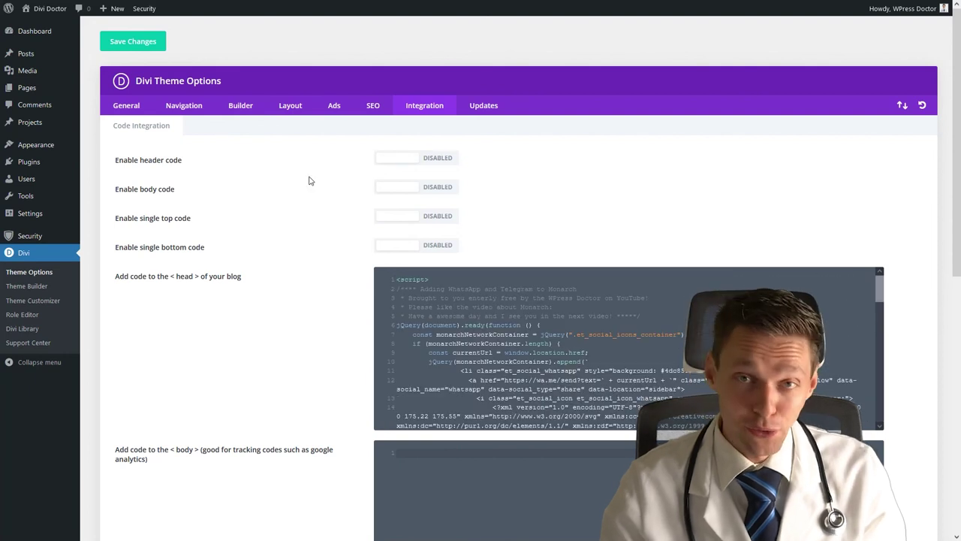
left_click(422, 157)
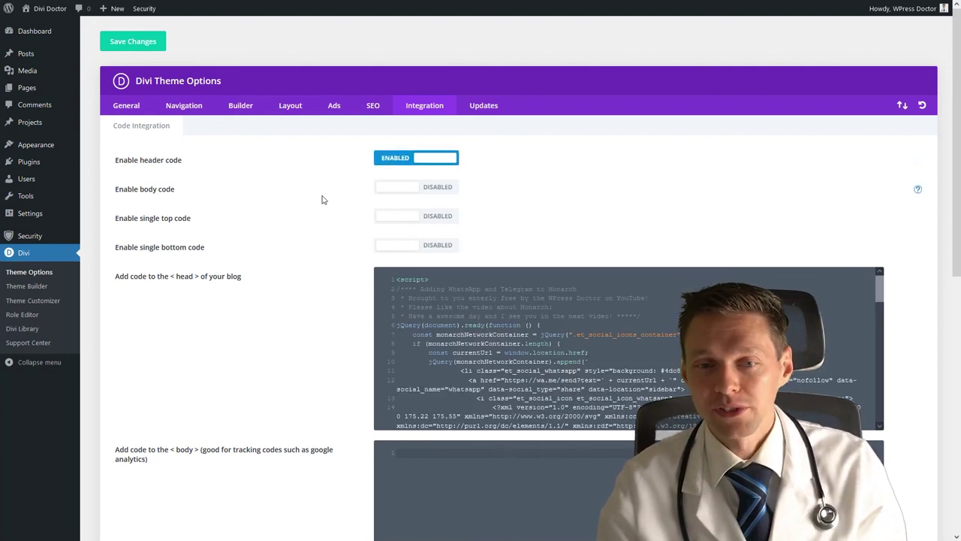
middle_click(317, 208)
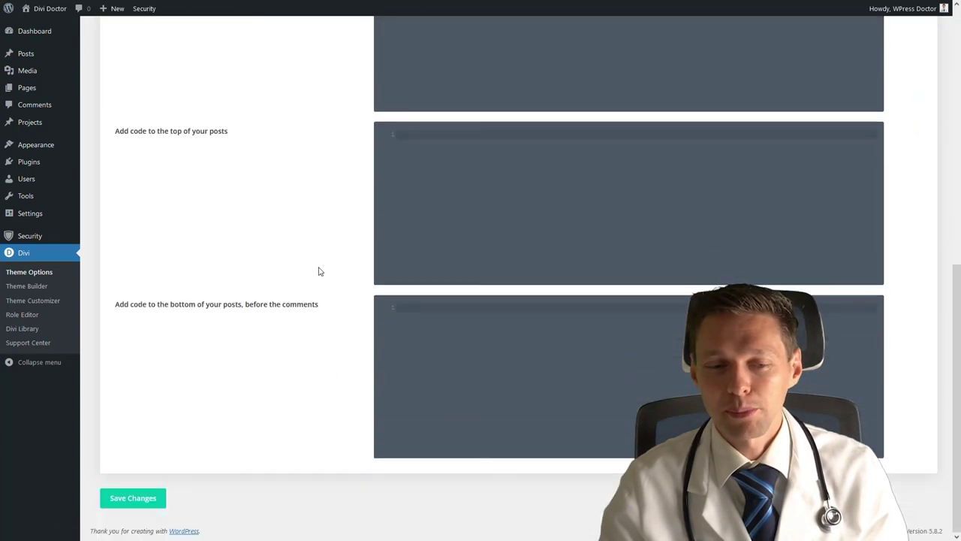
left_click(138, 503)
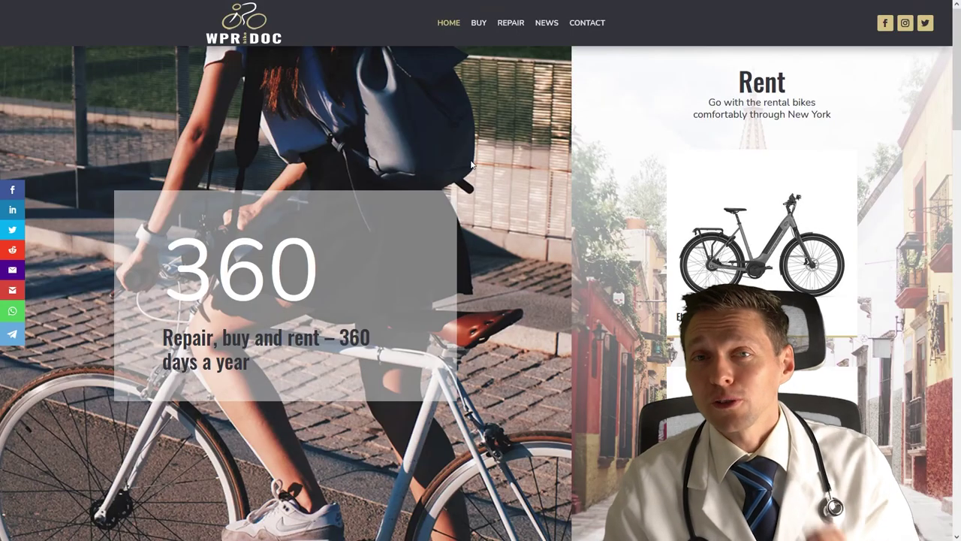
Step: Test the sidebar WhatsApp and Telegram share buttons, declining each app-open prompt and closing the WhatsApp window
scroll(471, 164, "down", 5)
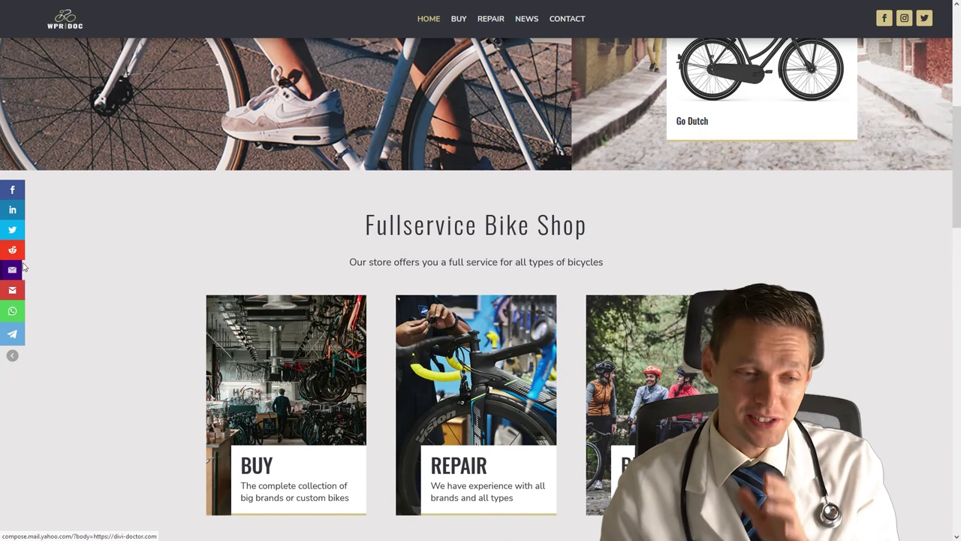
left_click(12, 310)
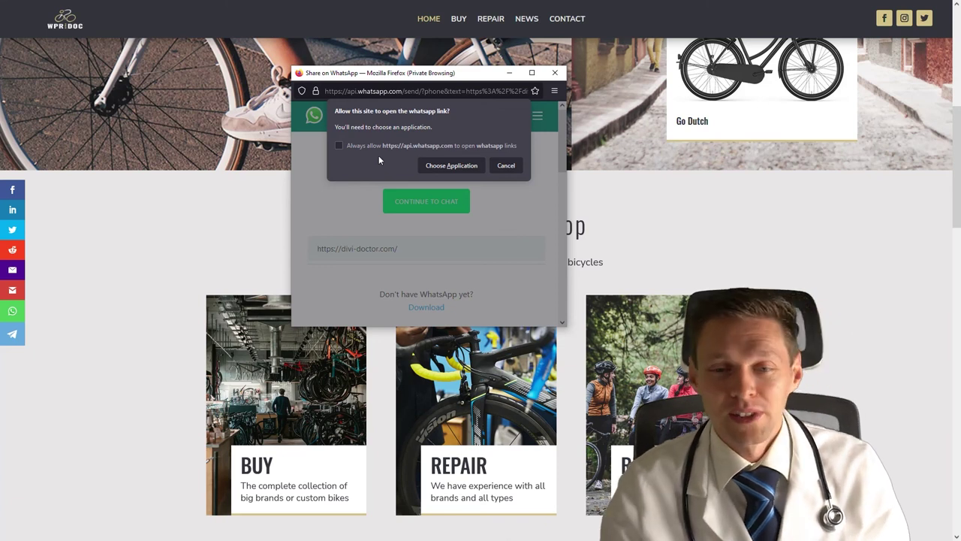
left_click(506, 166)
key("ctrl+w")
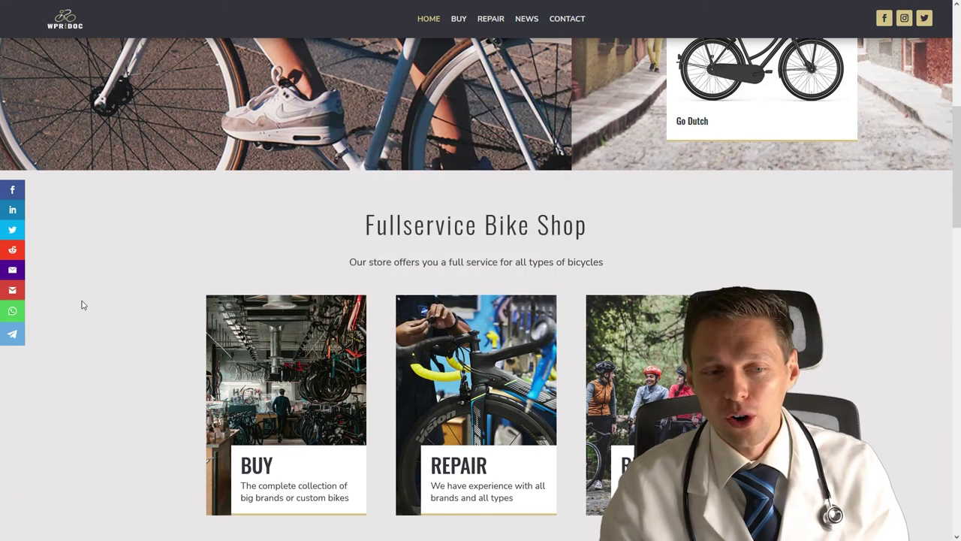
left_click(12, 333)
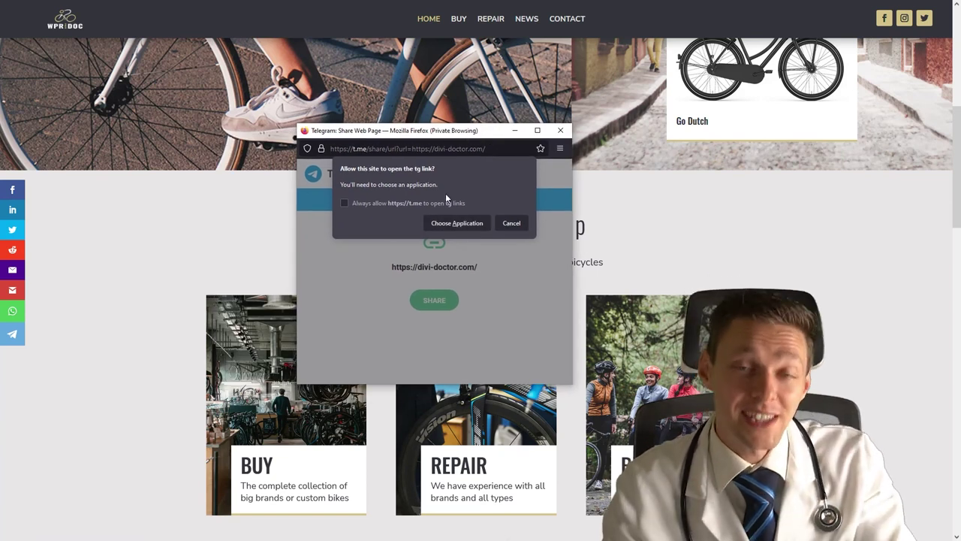
left_click(512, 224)
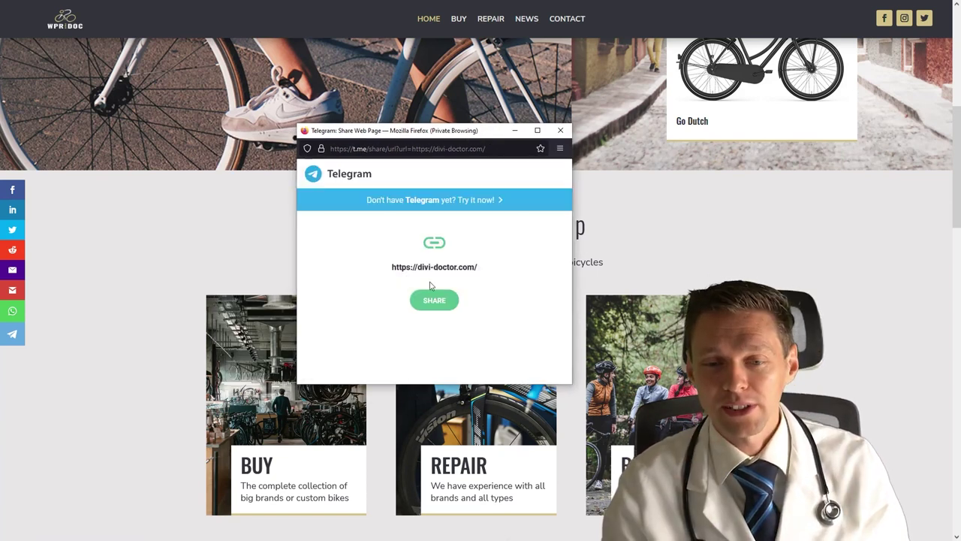